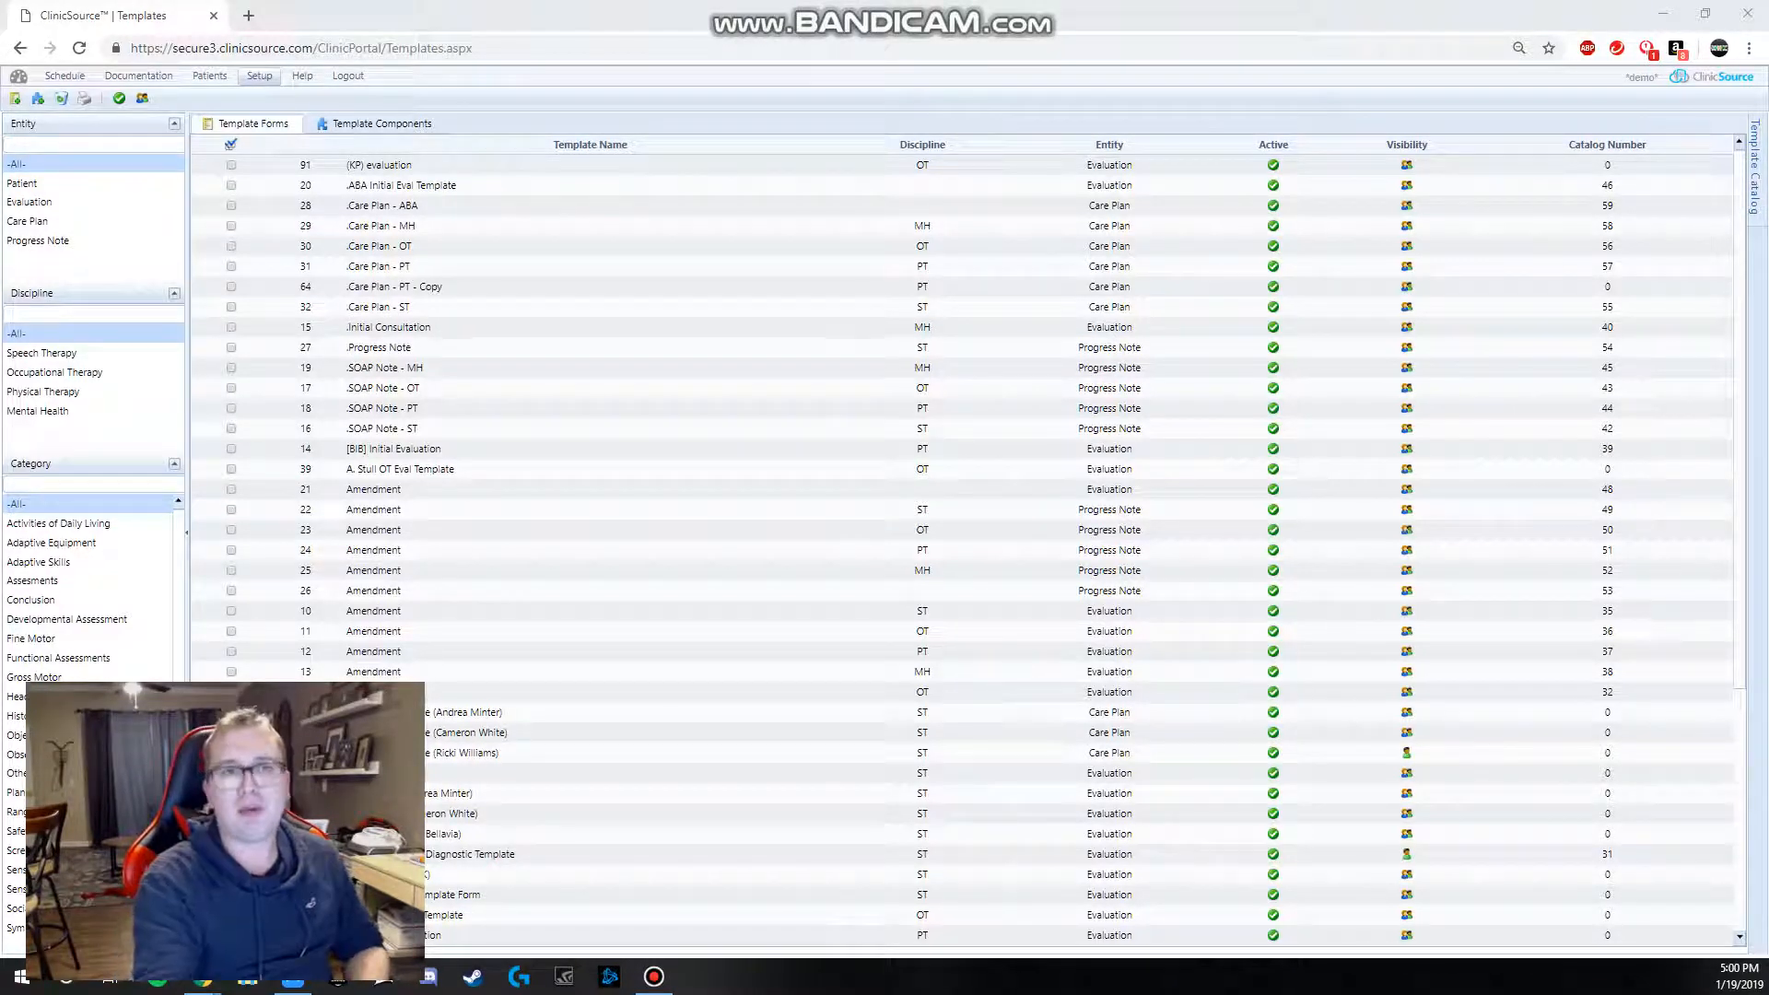
Step: Create a new template component and enter "test" followed by two line breaks in its body
click(35, 103)
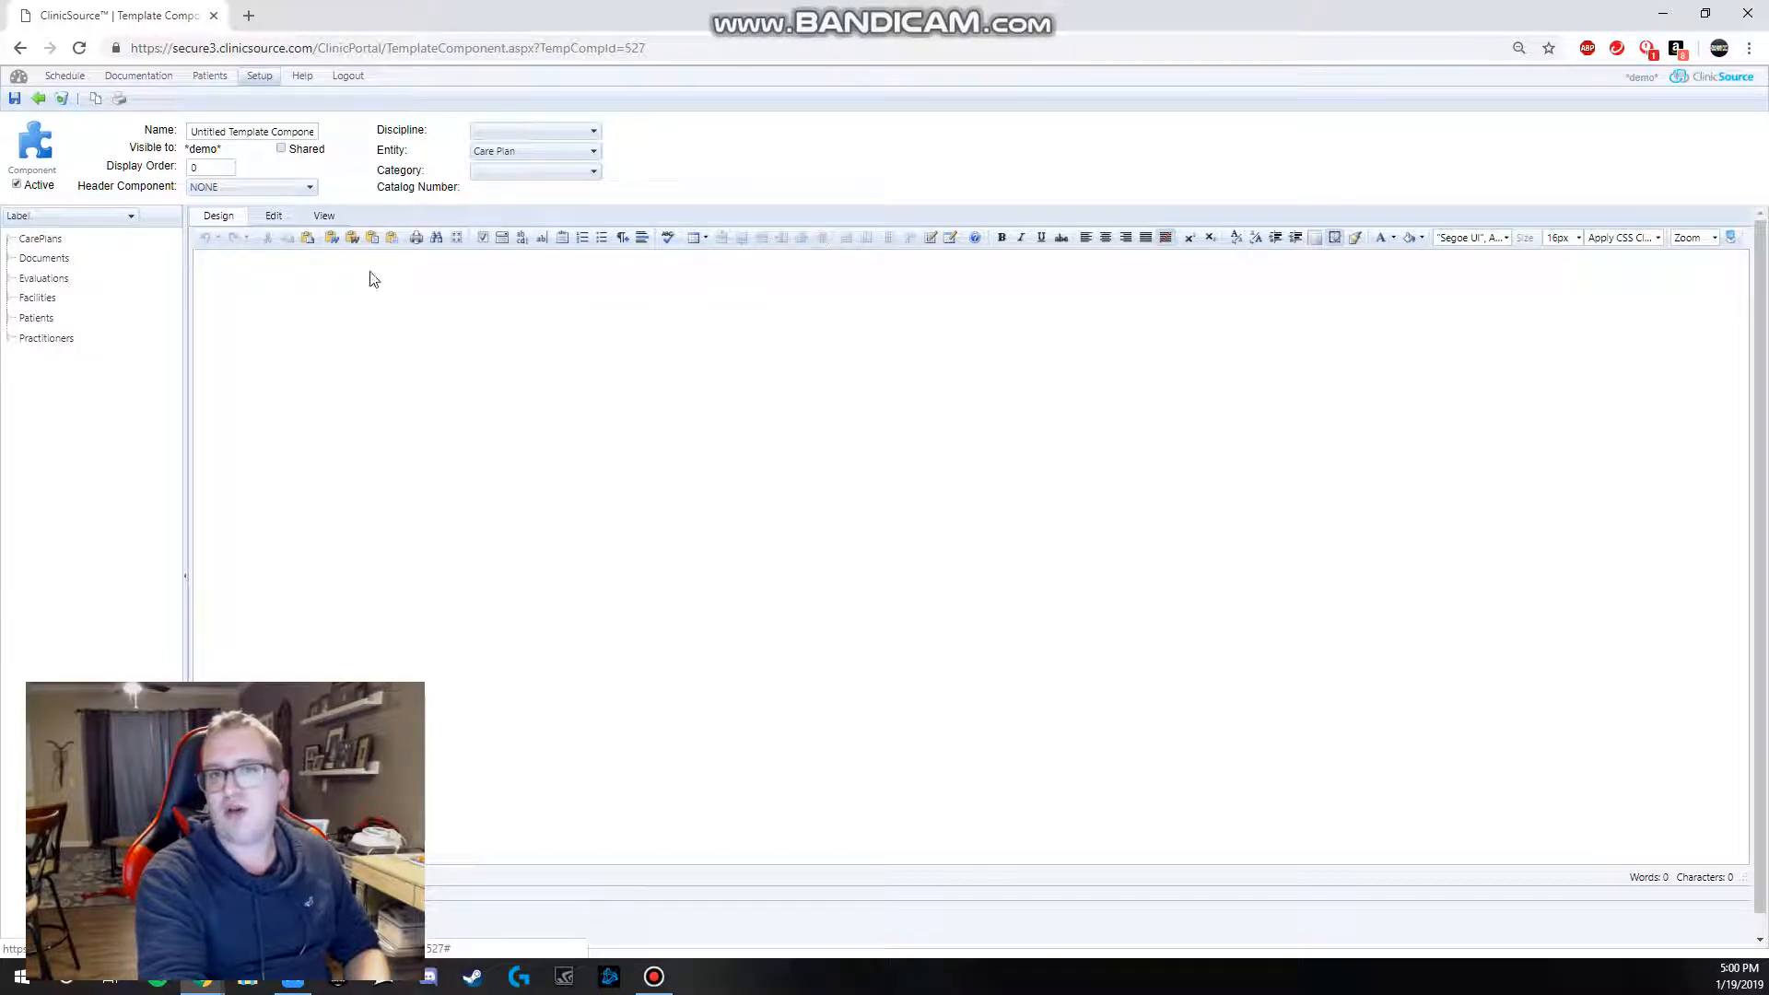
click(309, 285)
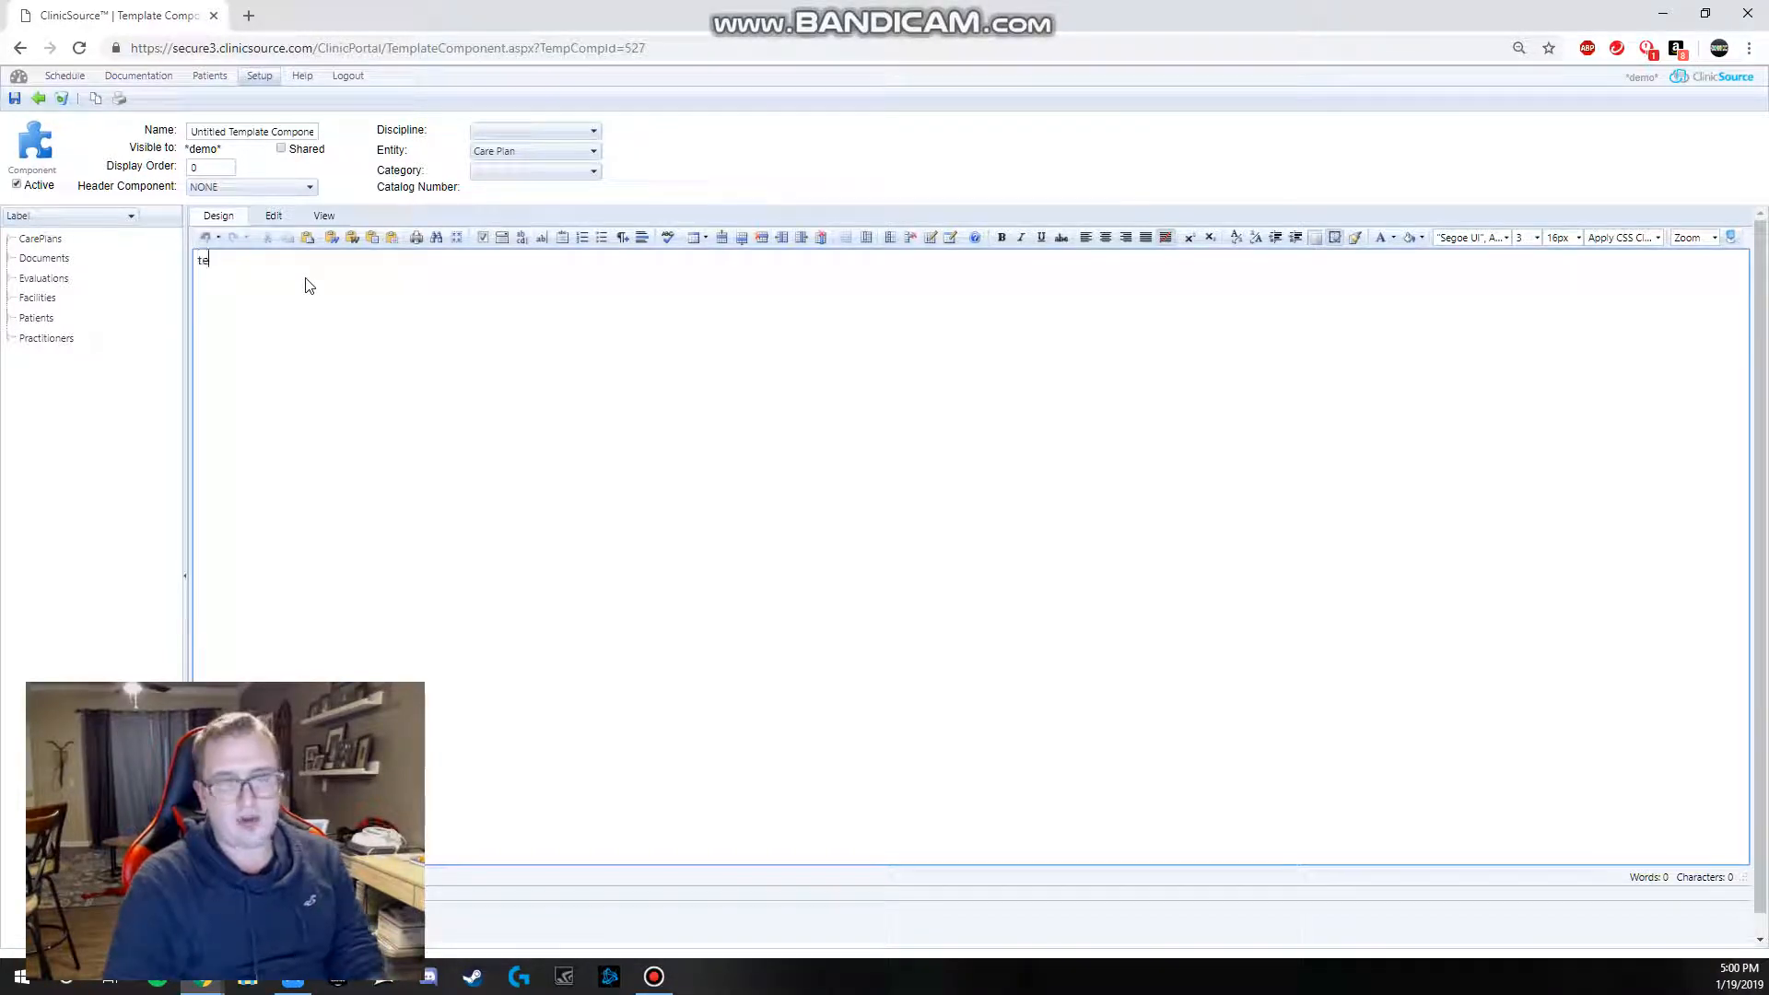
text(test)
key(Return)
key(Return)
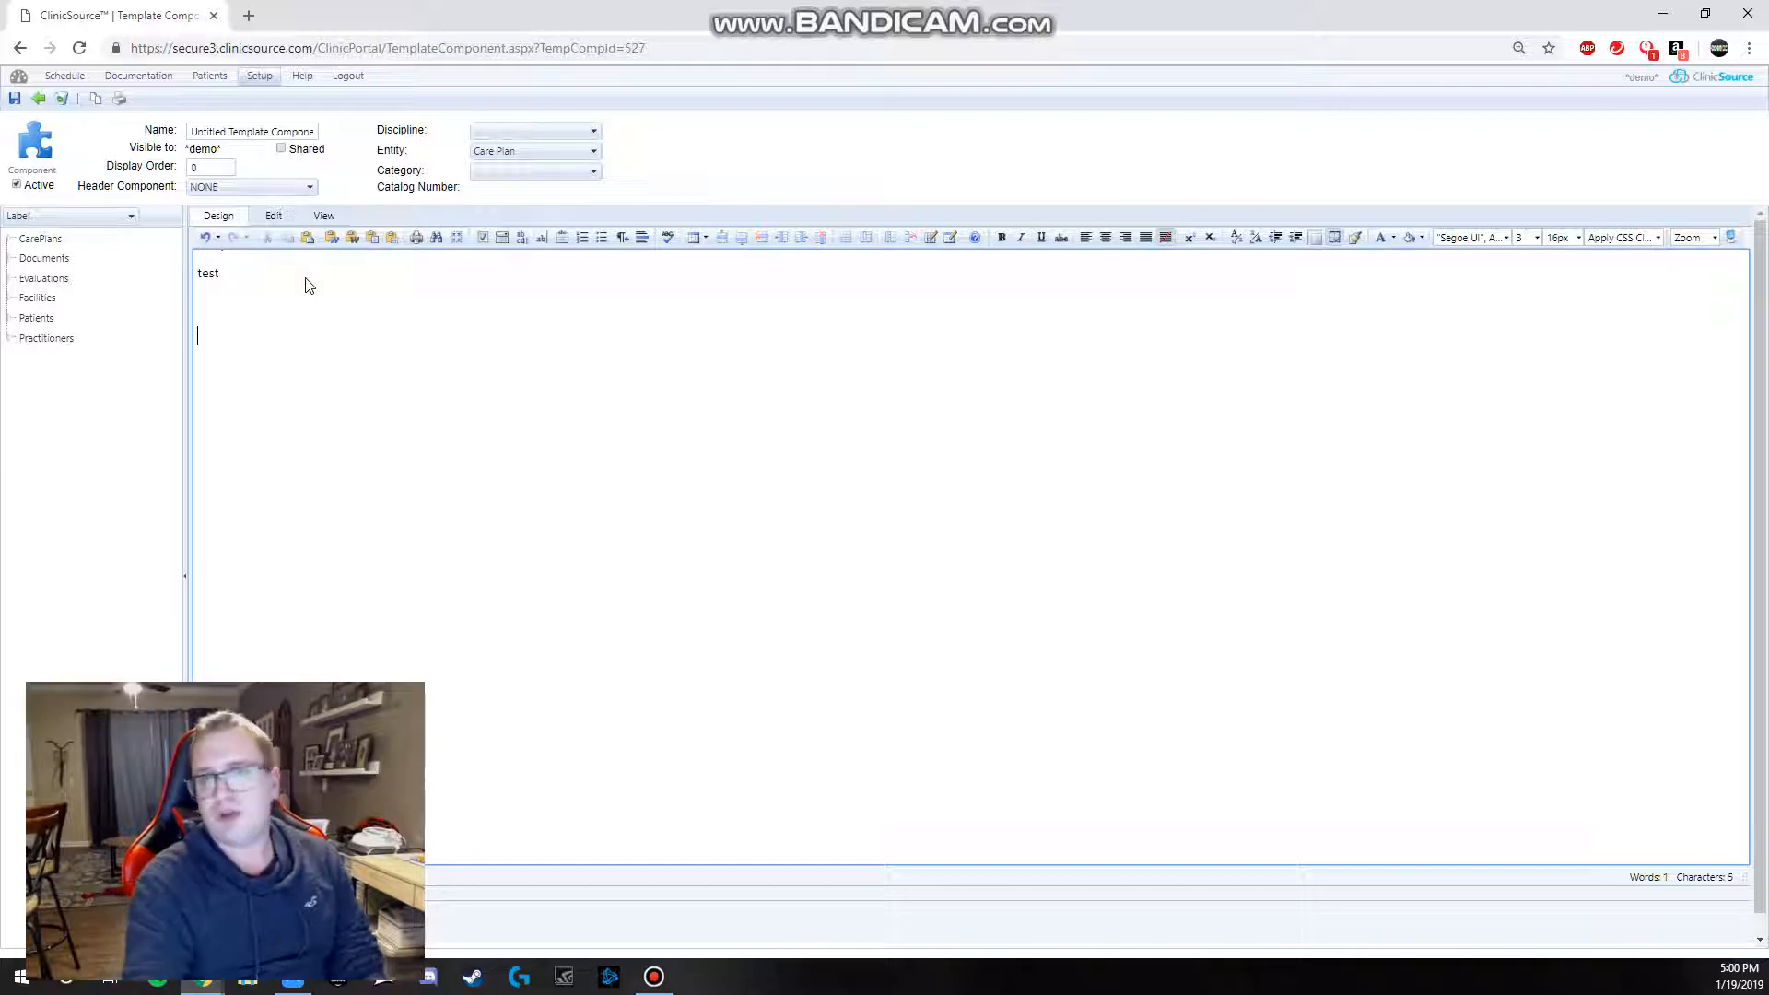
Step: Insert a two-row, two-column table below the text and widen it across more than half of the editing area
click(704, 238)
click(713, 276)
drag(219, 346, 700, 363)
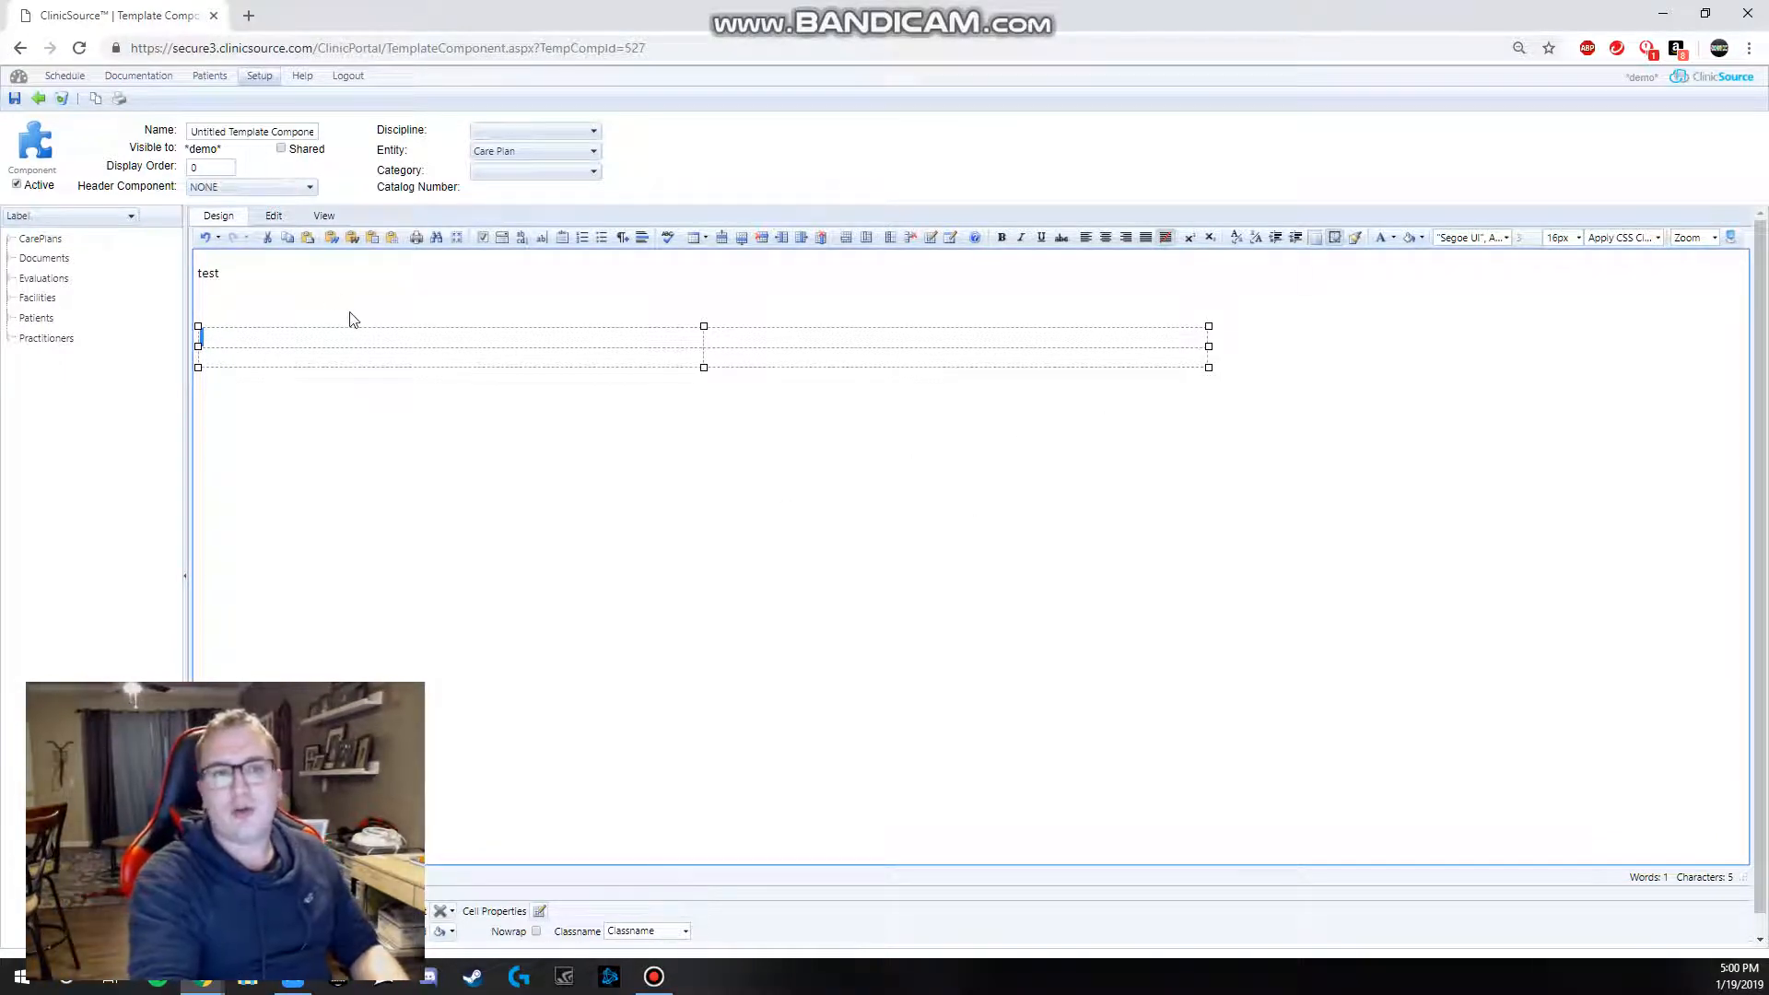
click(204, 238)
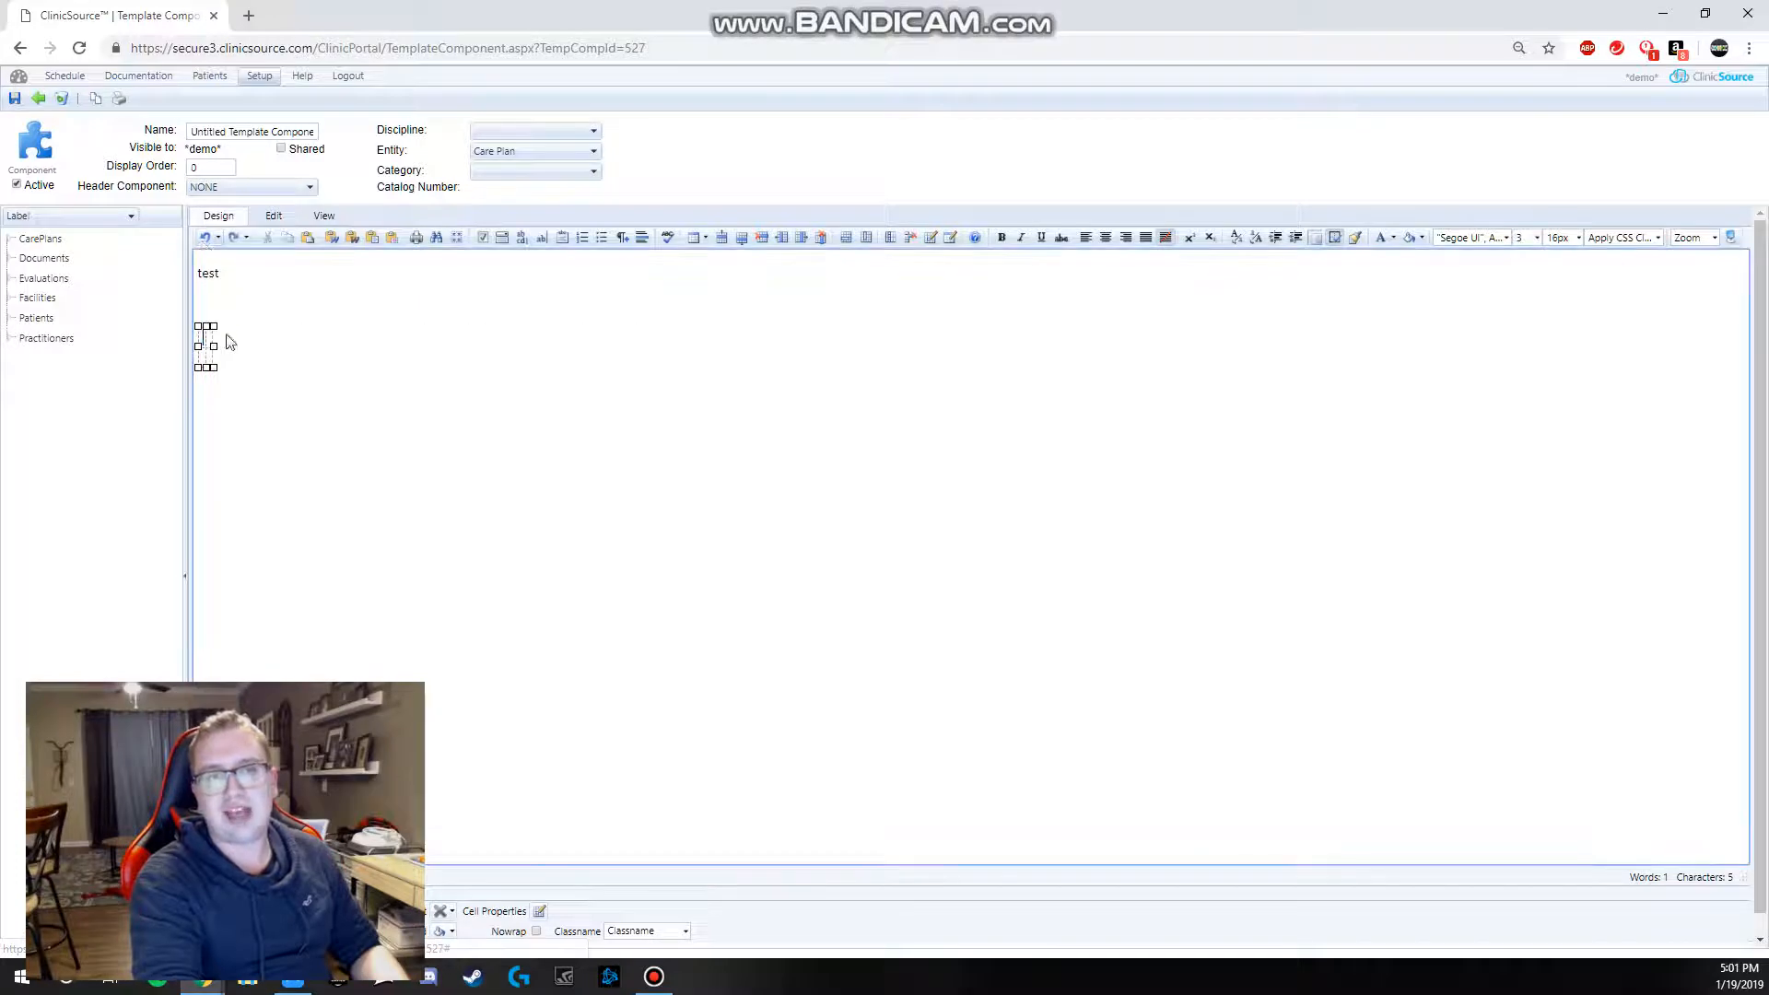
drag(218, 345, 1150, 346)
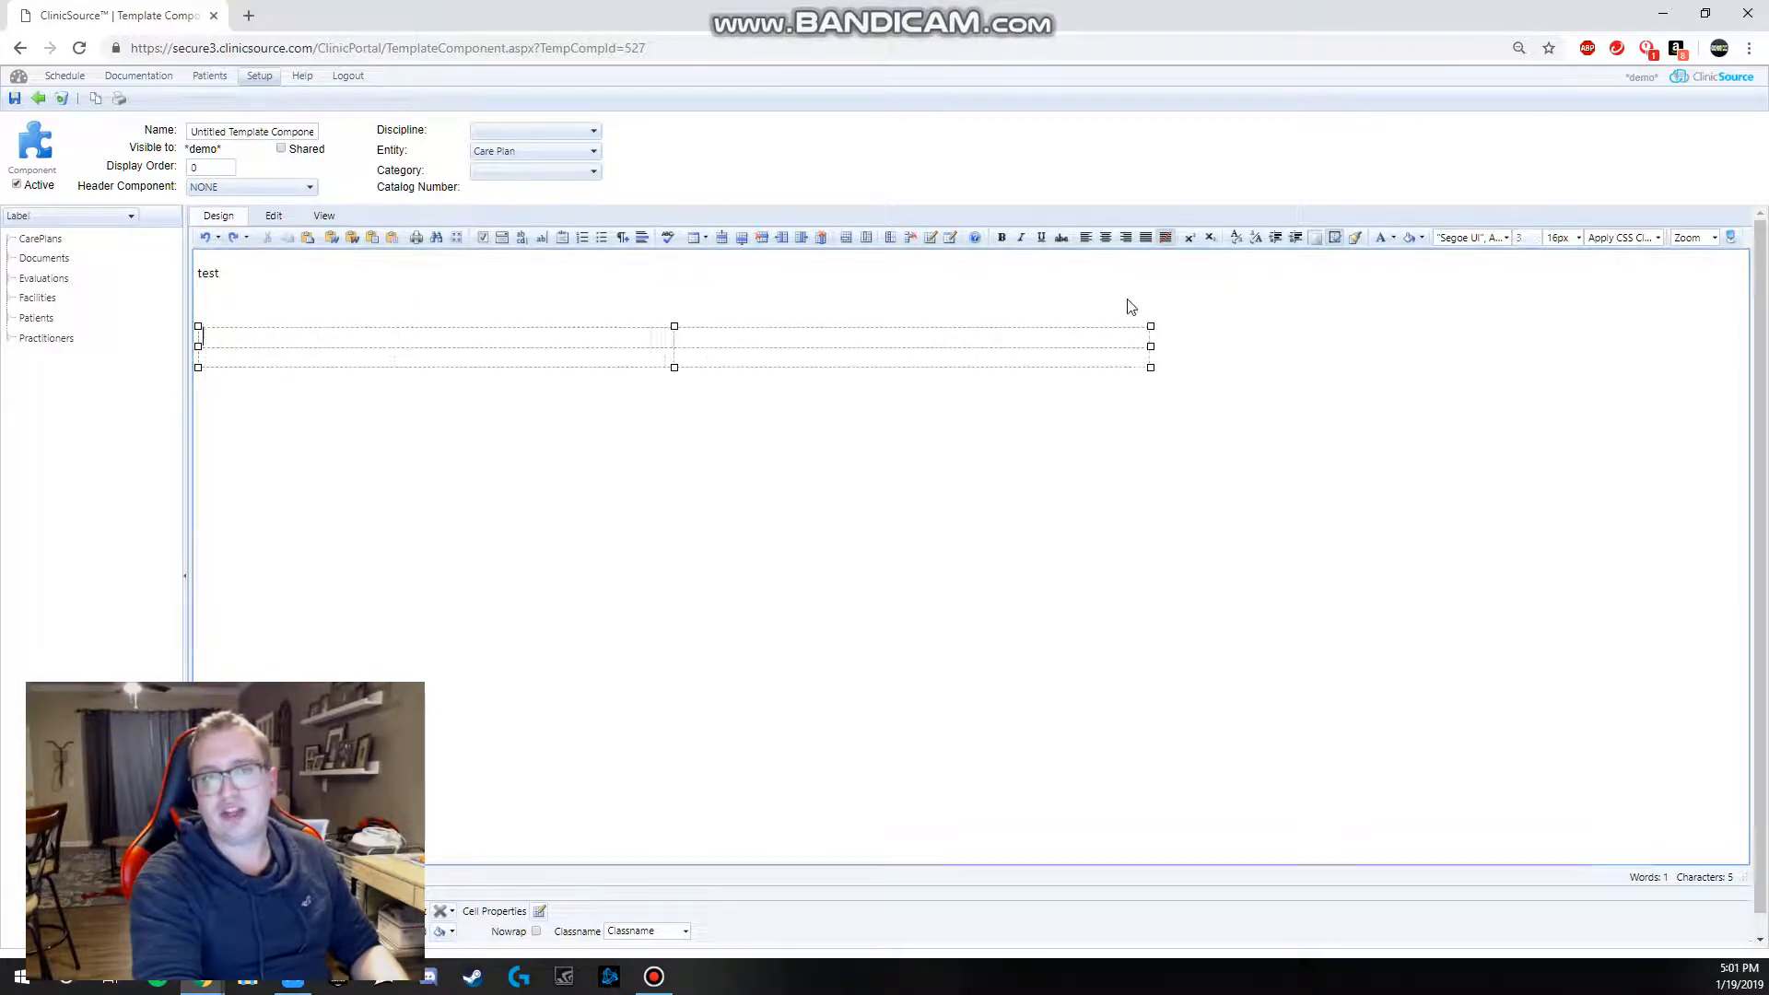
Step: Undo all edits back through the initial typing and redo them up to the last table resize
click(219, 241)
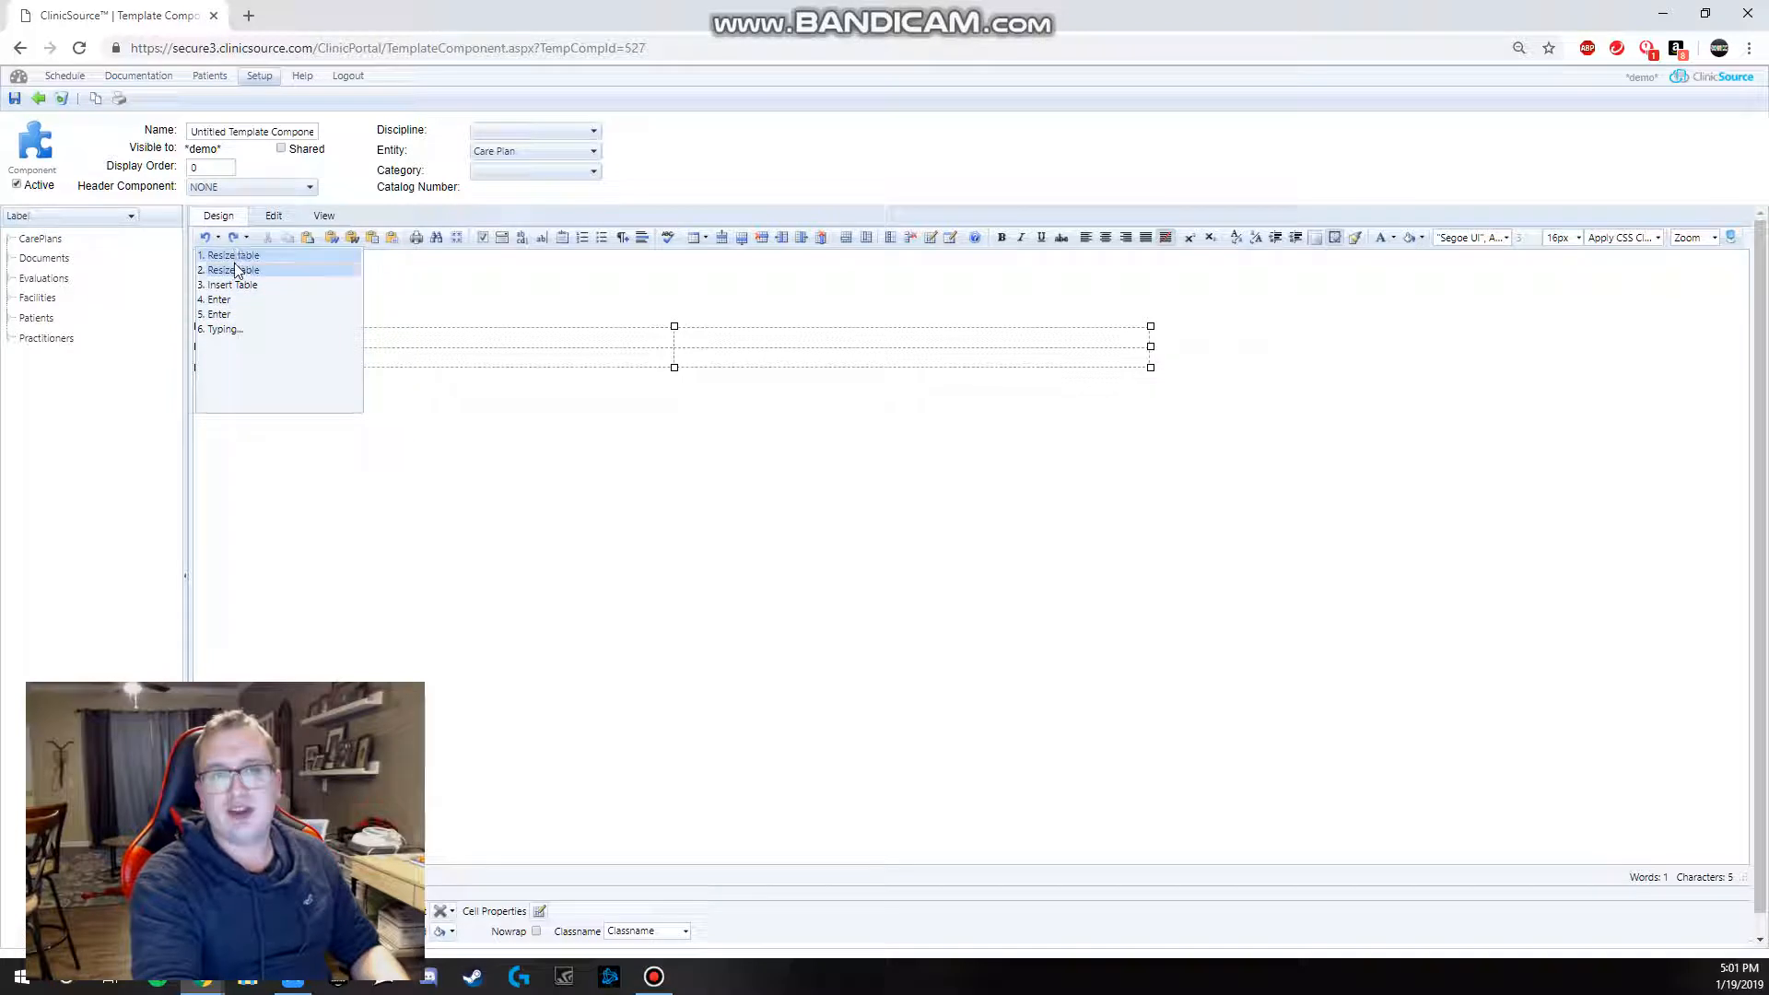
click(243, 329)
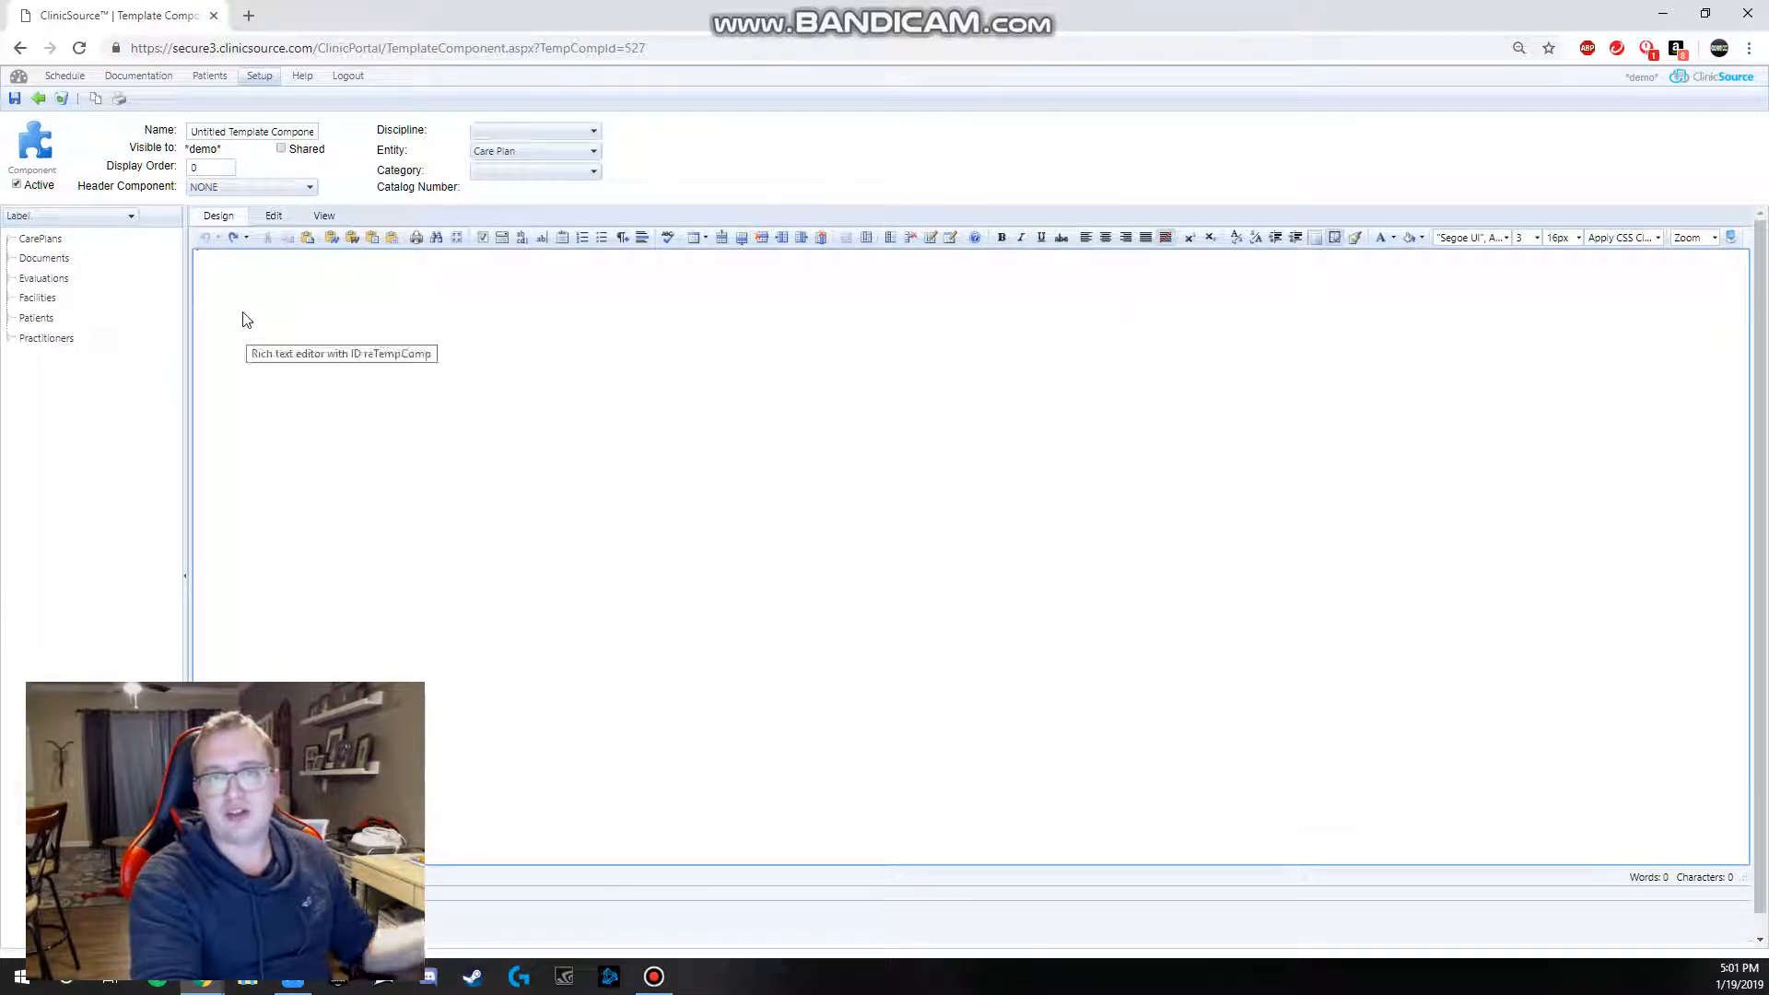
click(246, 237)
click(236, 238)
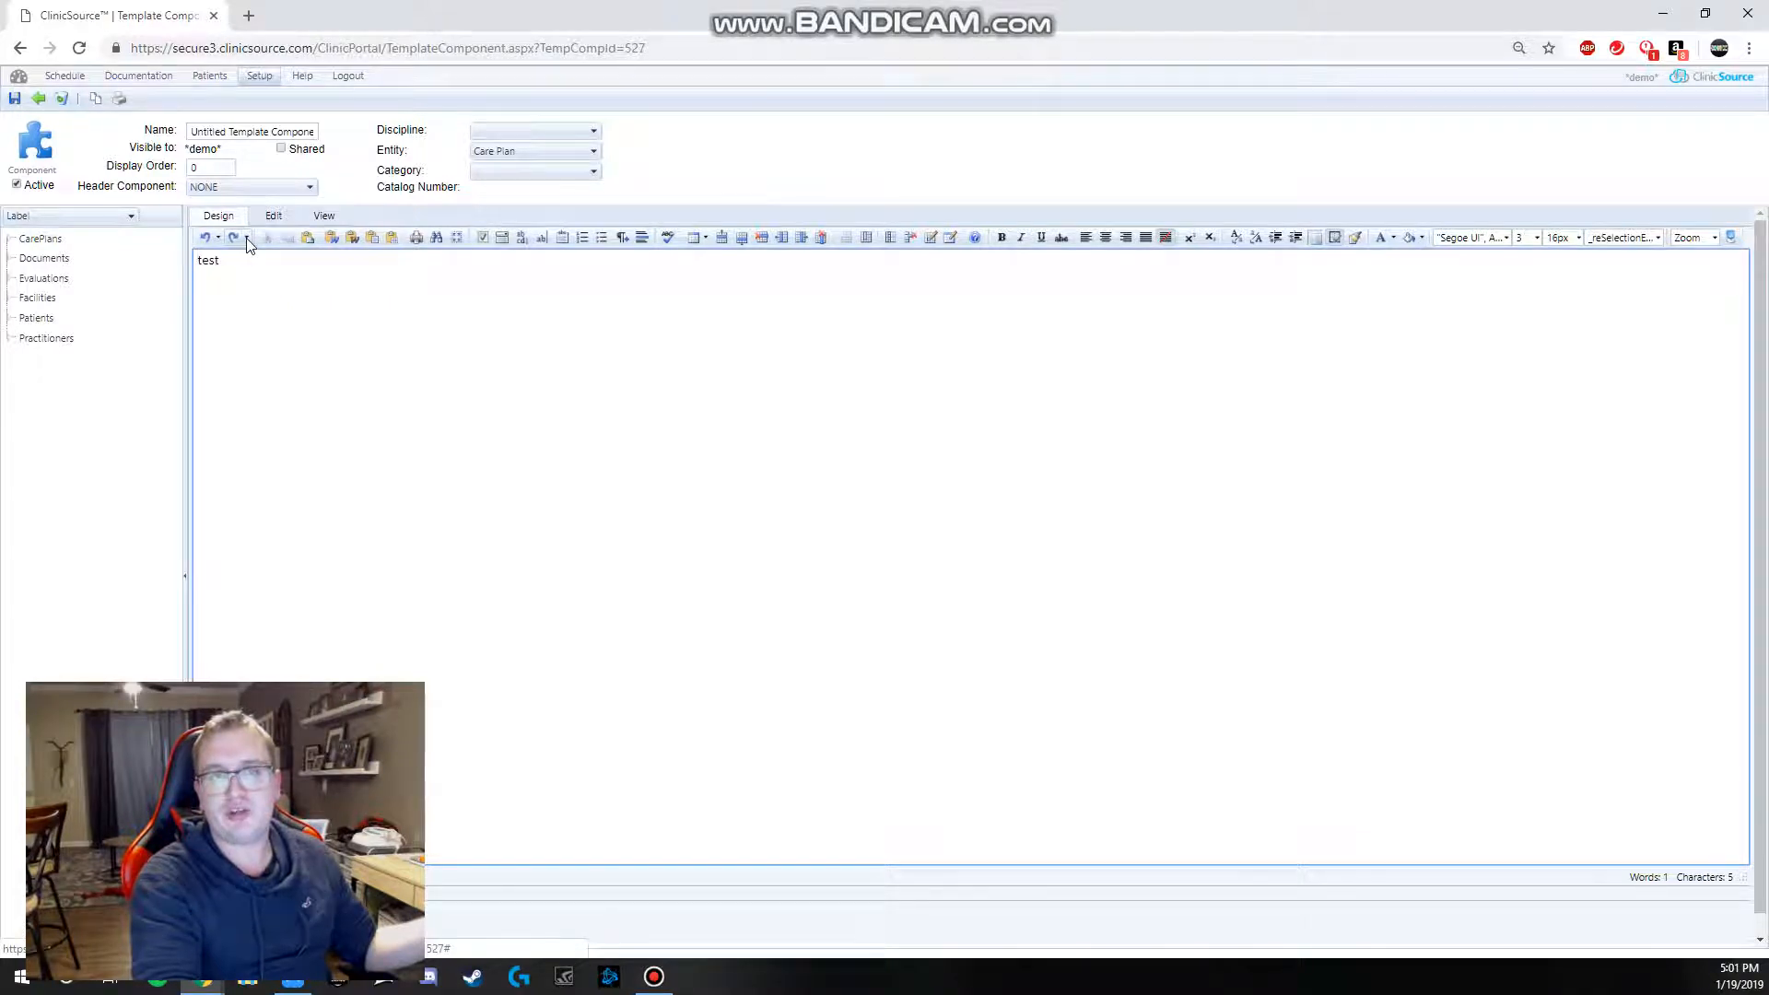
click(247, 241)
click(258, 319)
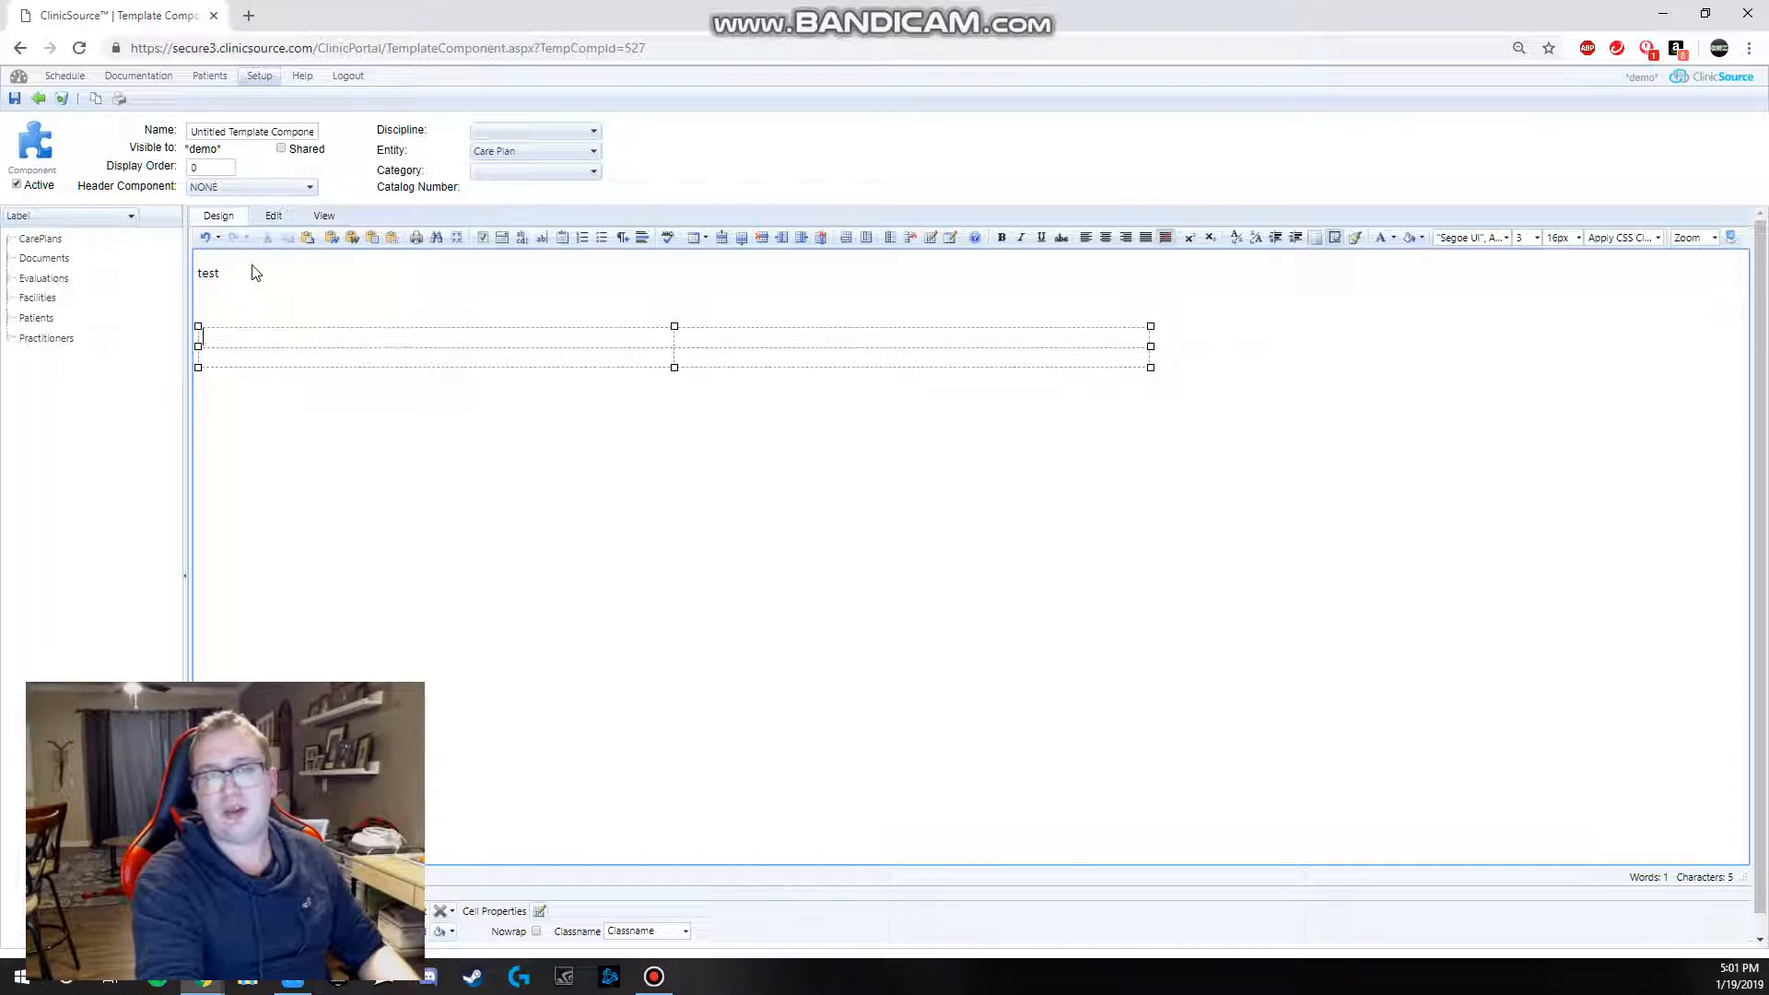
Step: Cut the word "test" above the table and paste it back on the same line
drag(255, 270, 196, 273)
key(ctrl+c)
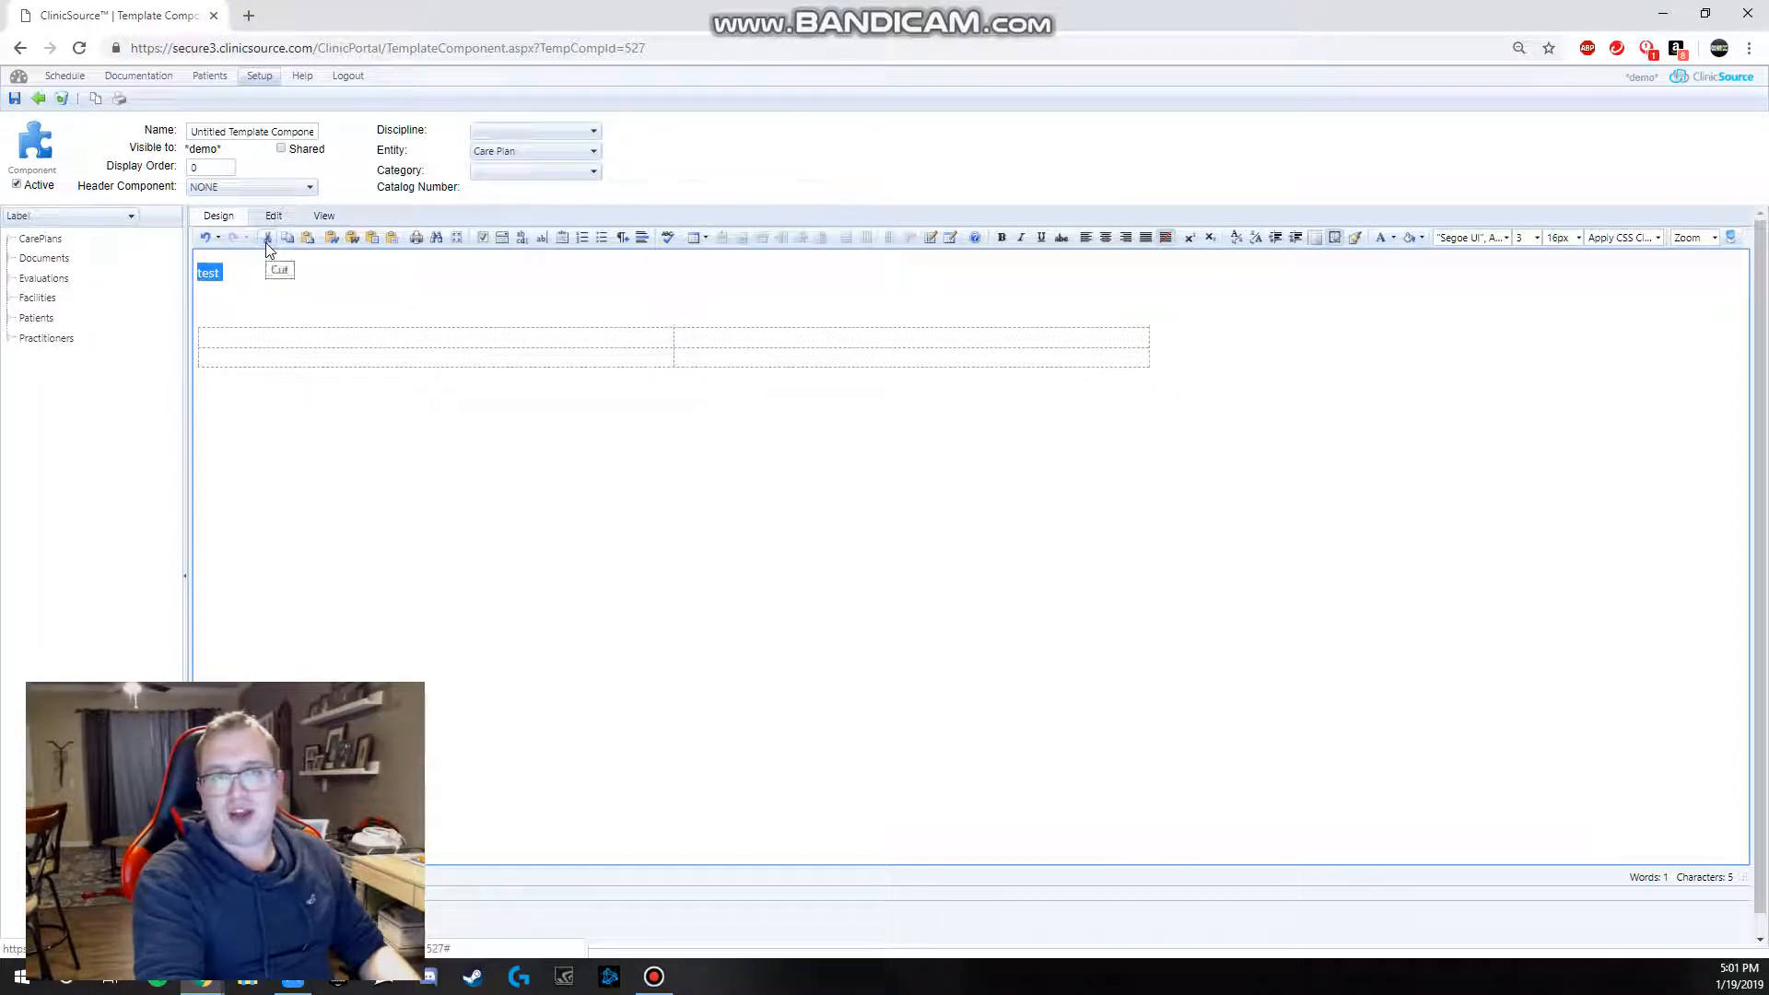
click(266, 241)
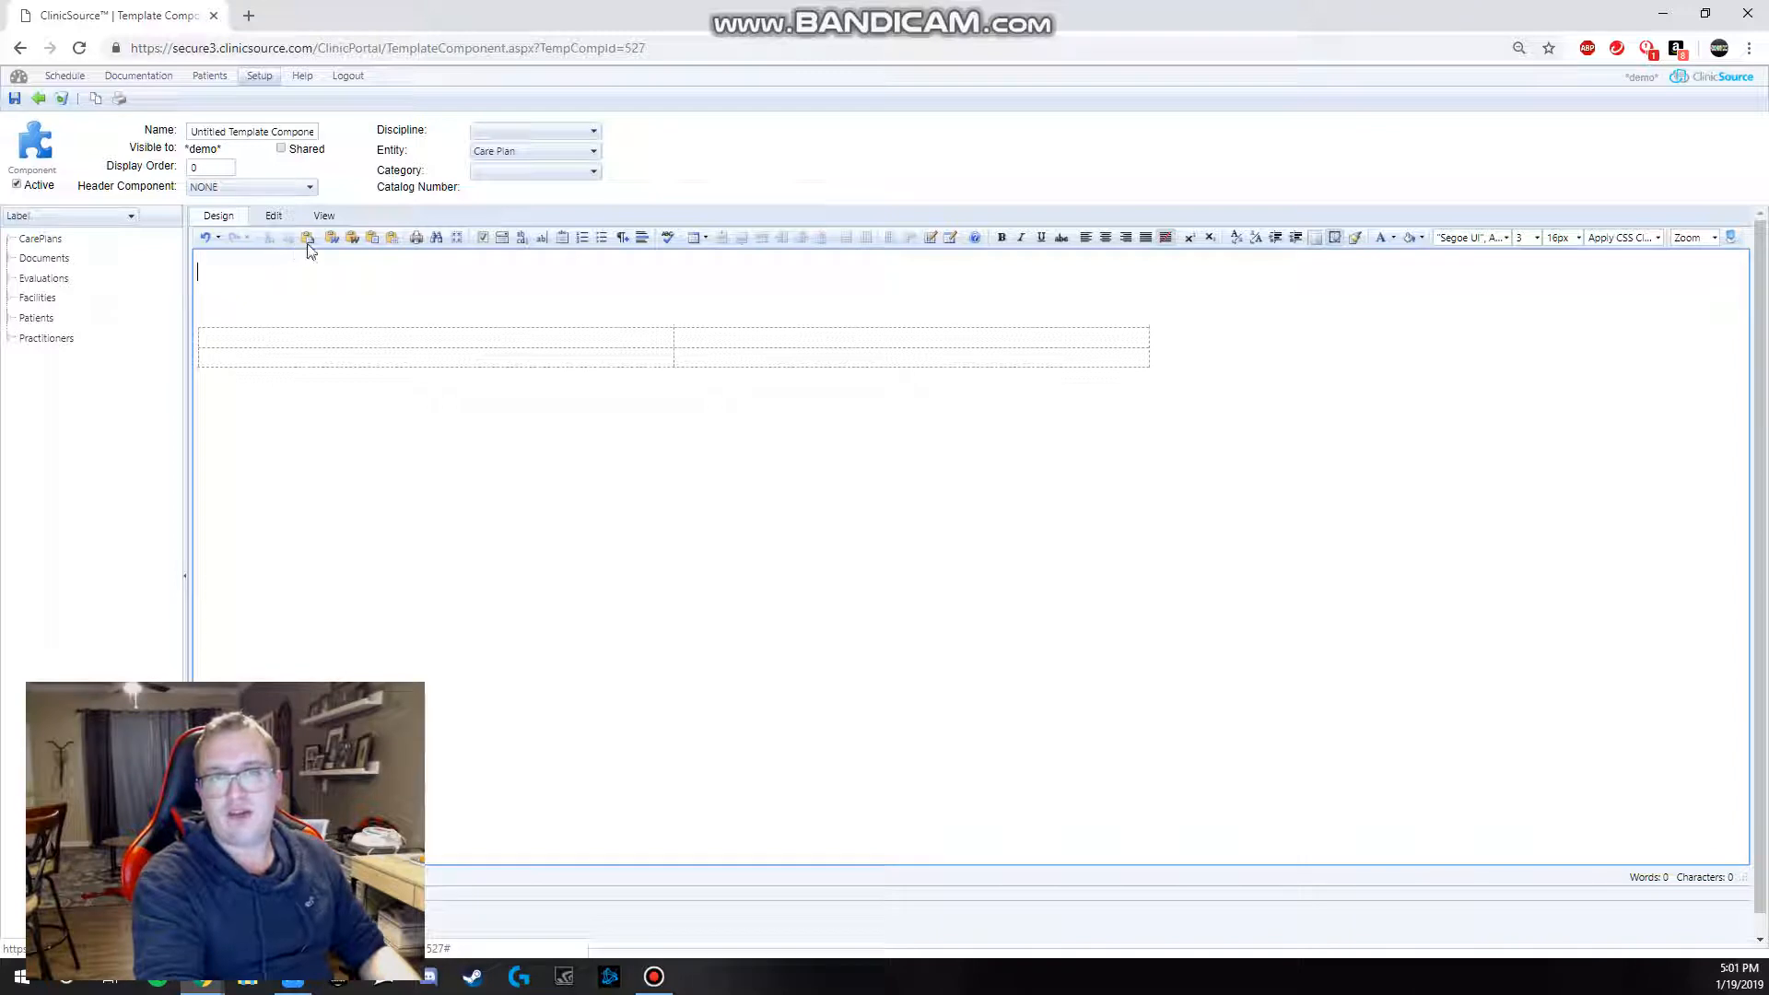
click(308, 242)
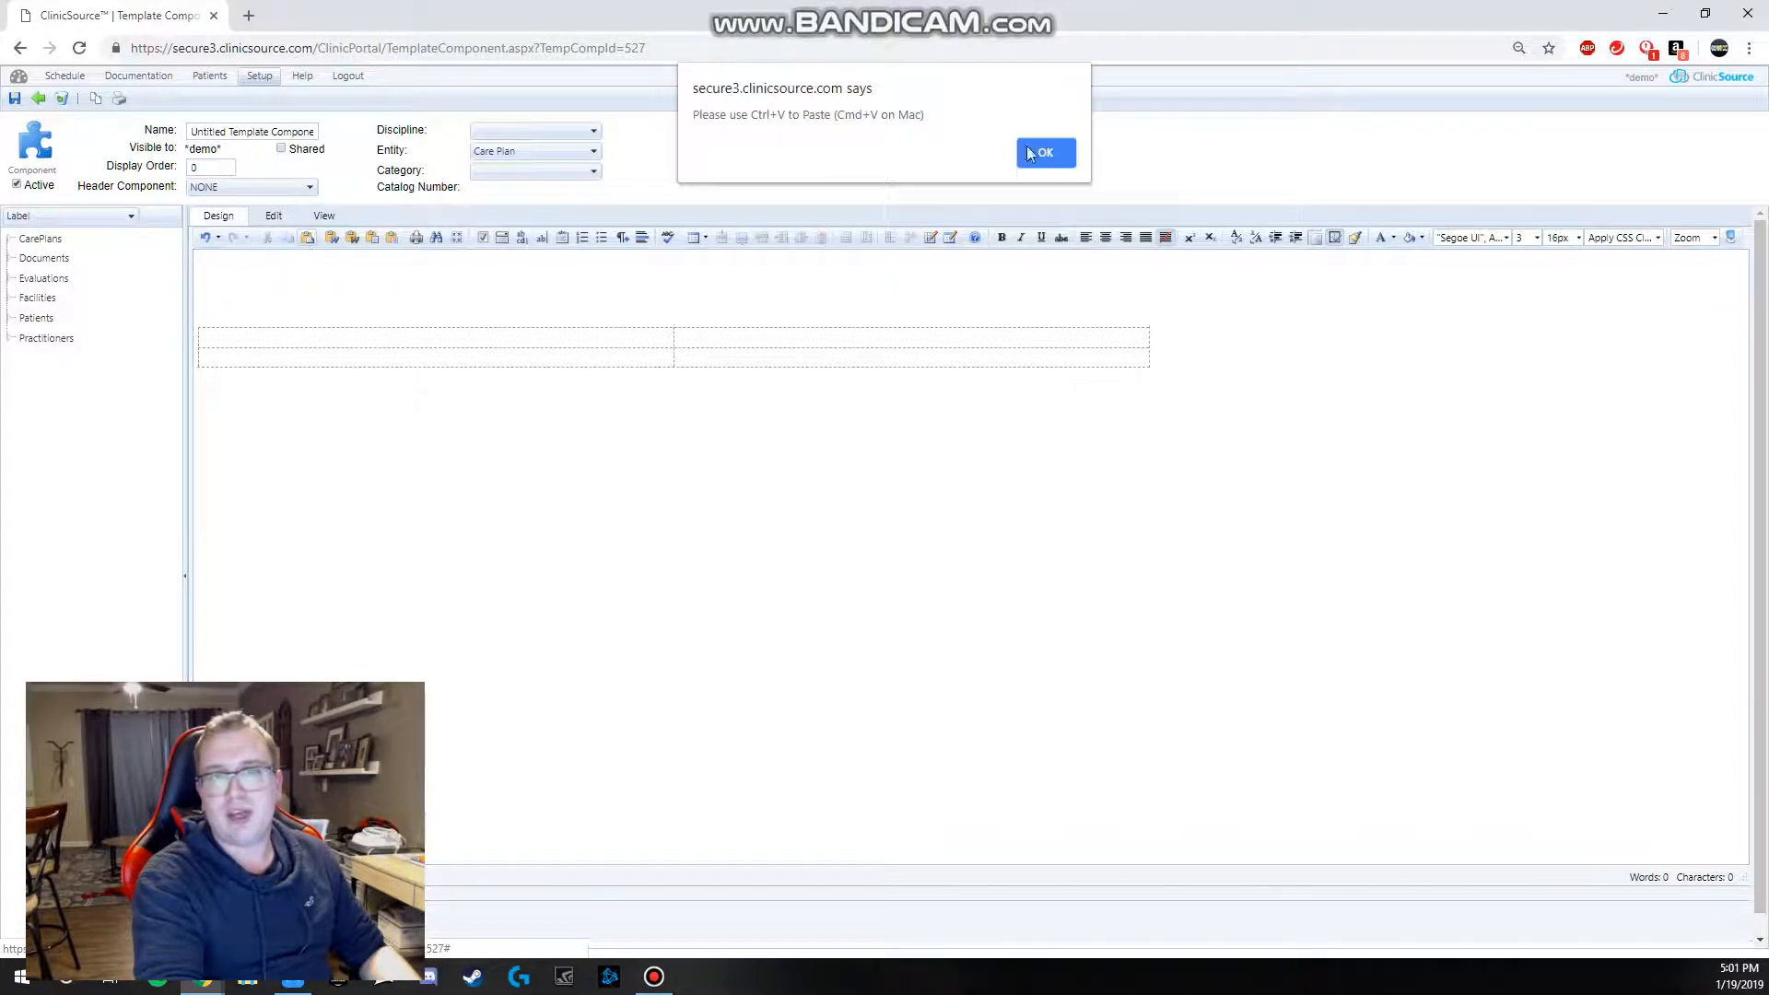
click(1038, 153)
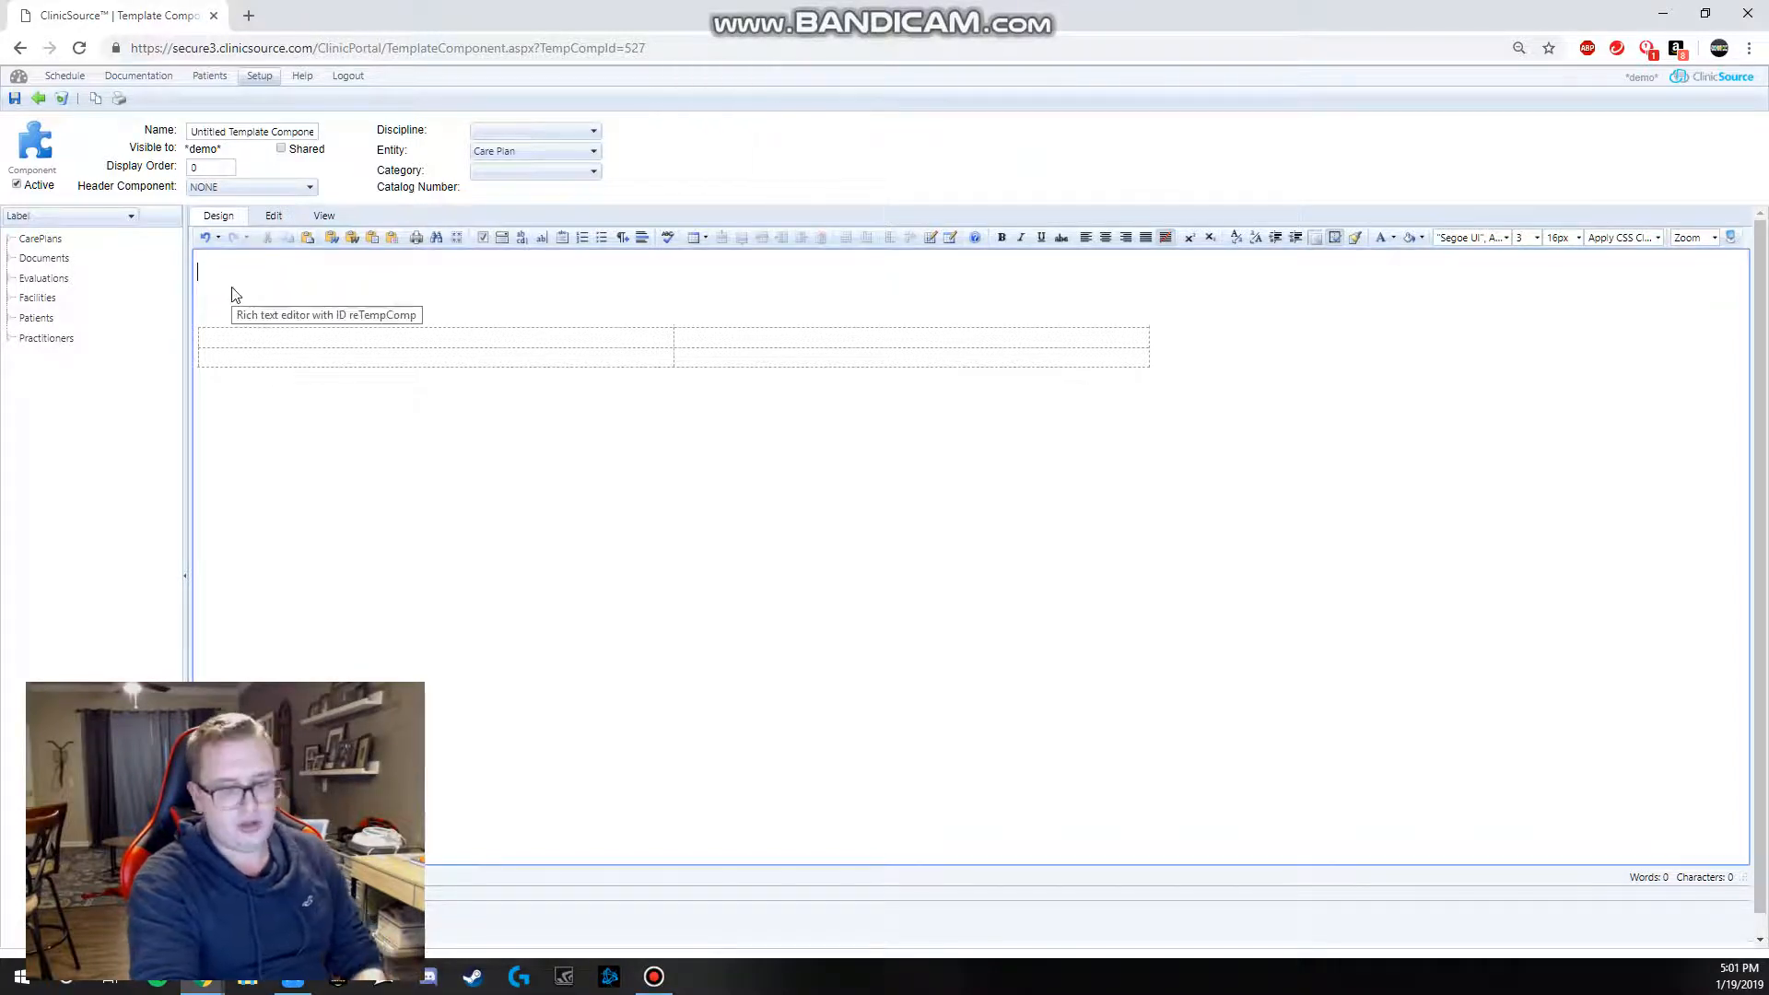
key(ctrl+v)
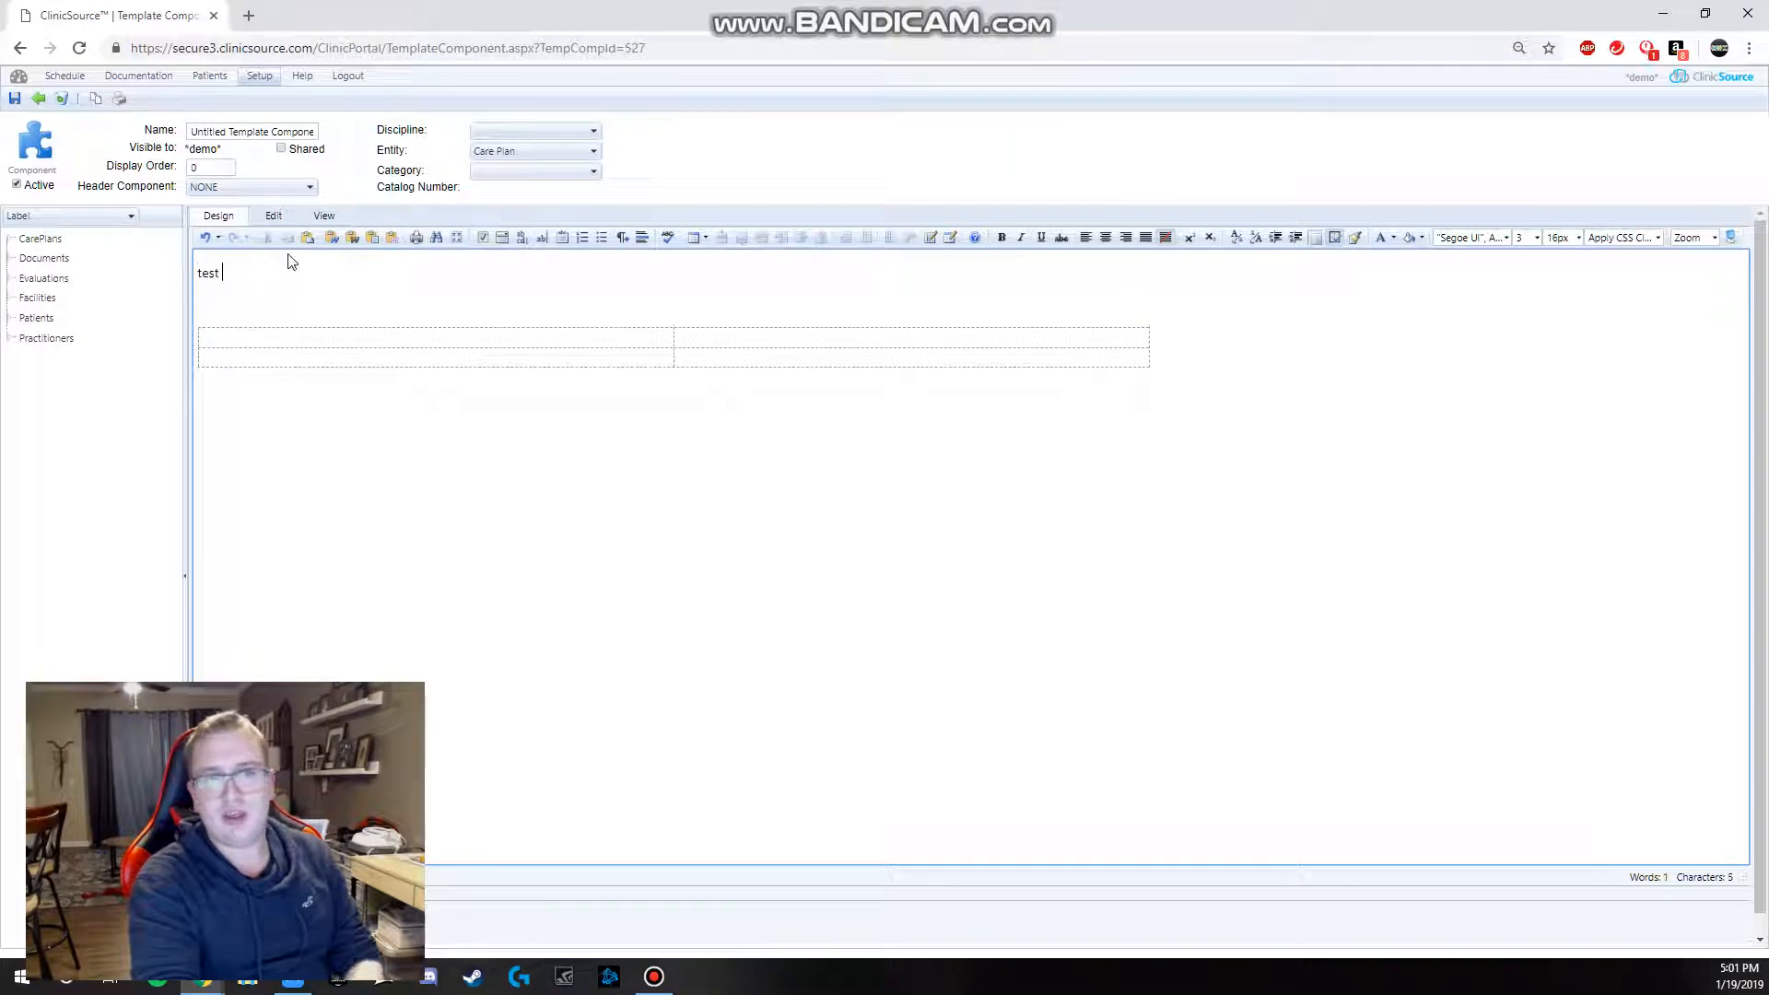
Step: Add the copied "test" a second time on the first line using Paste from Word
click(333, 240)
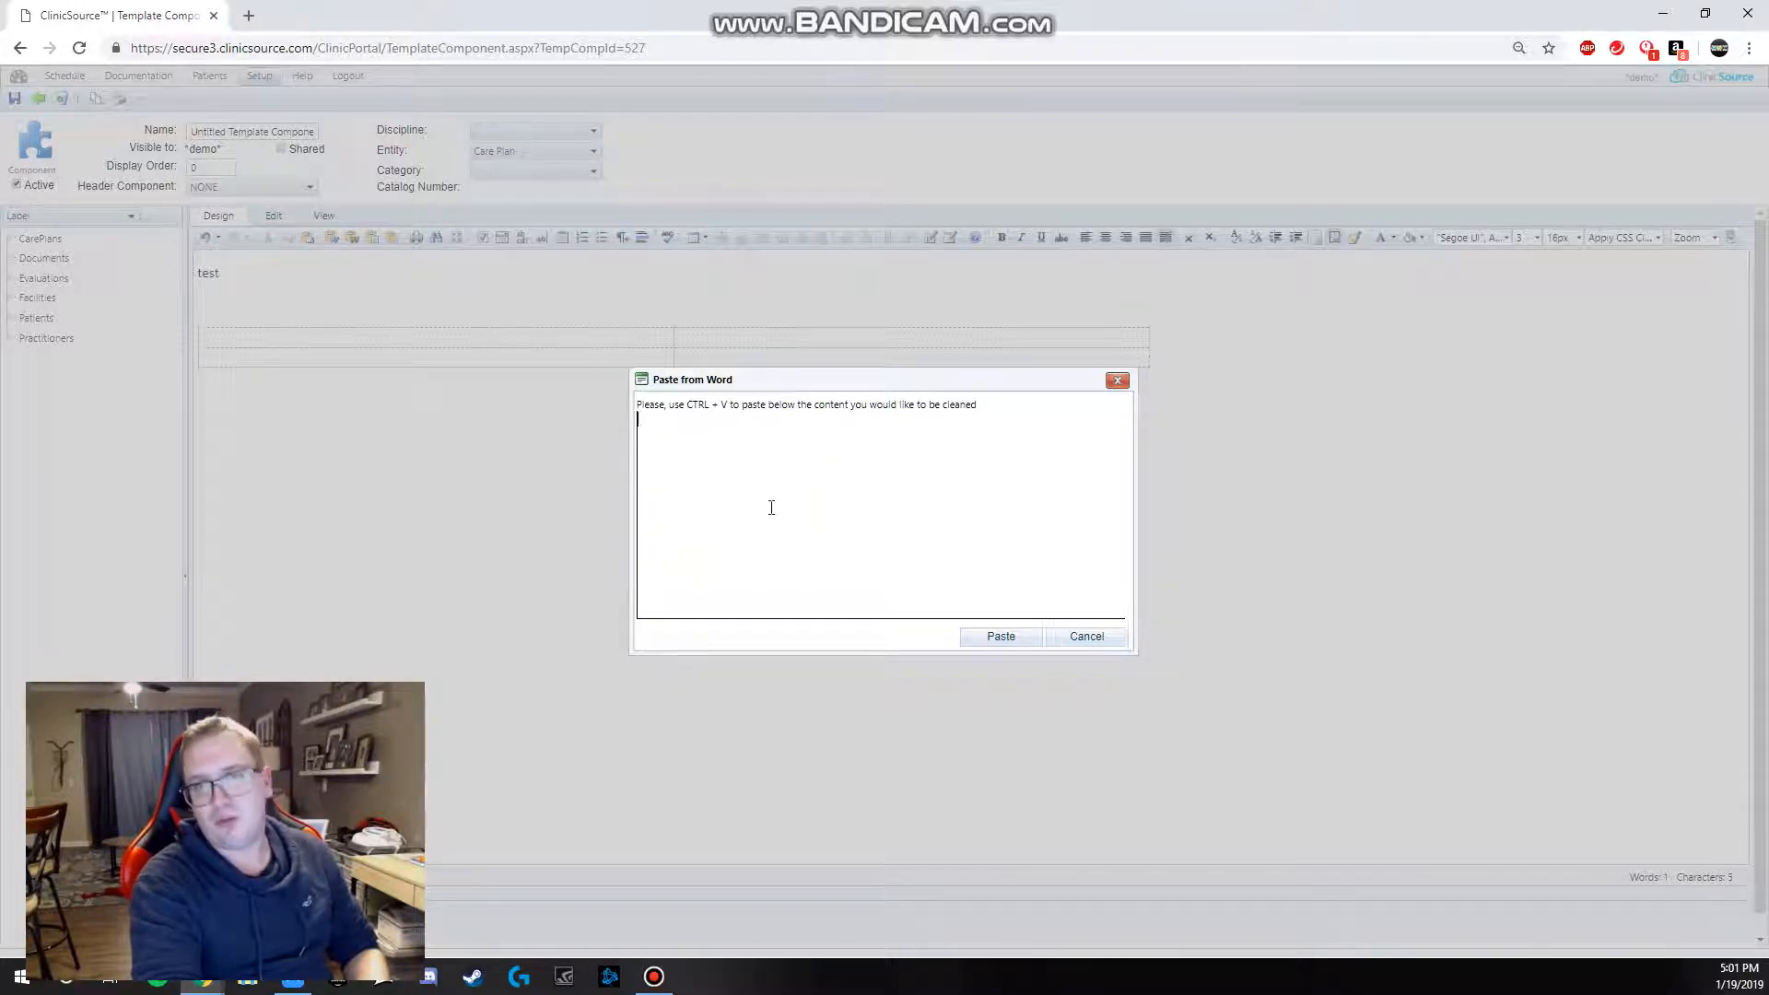
key(ctrl+v)
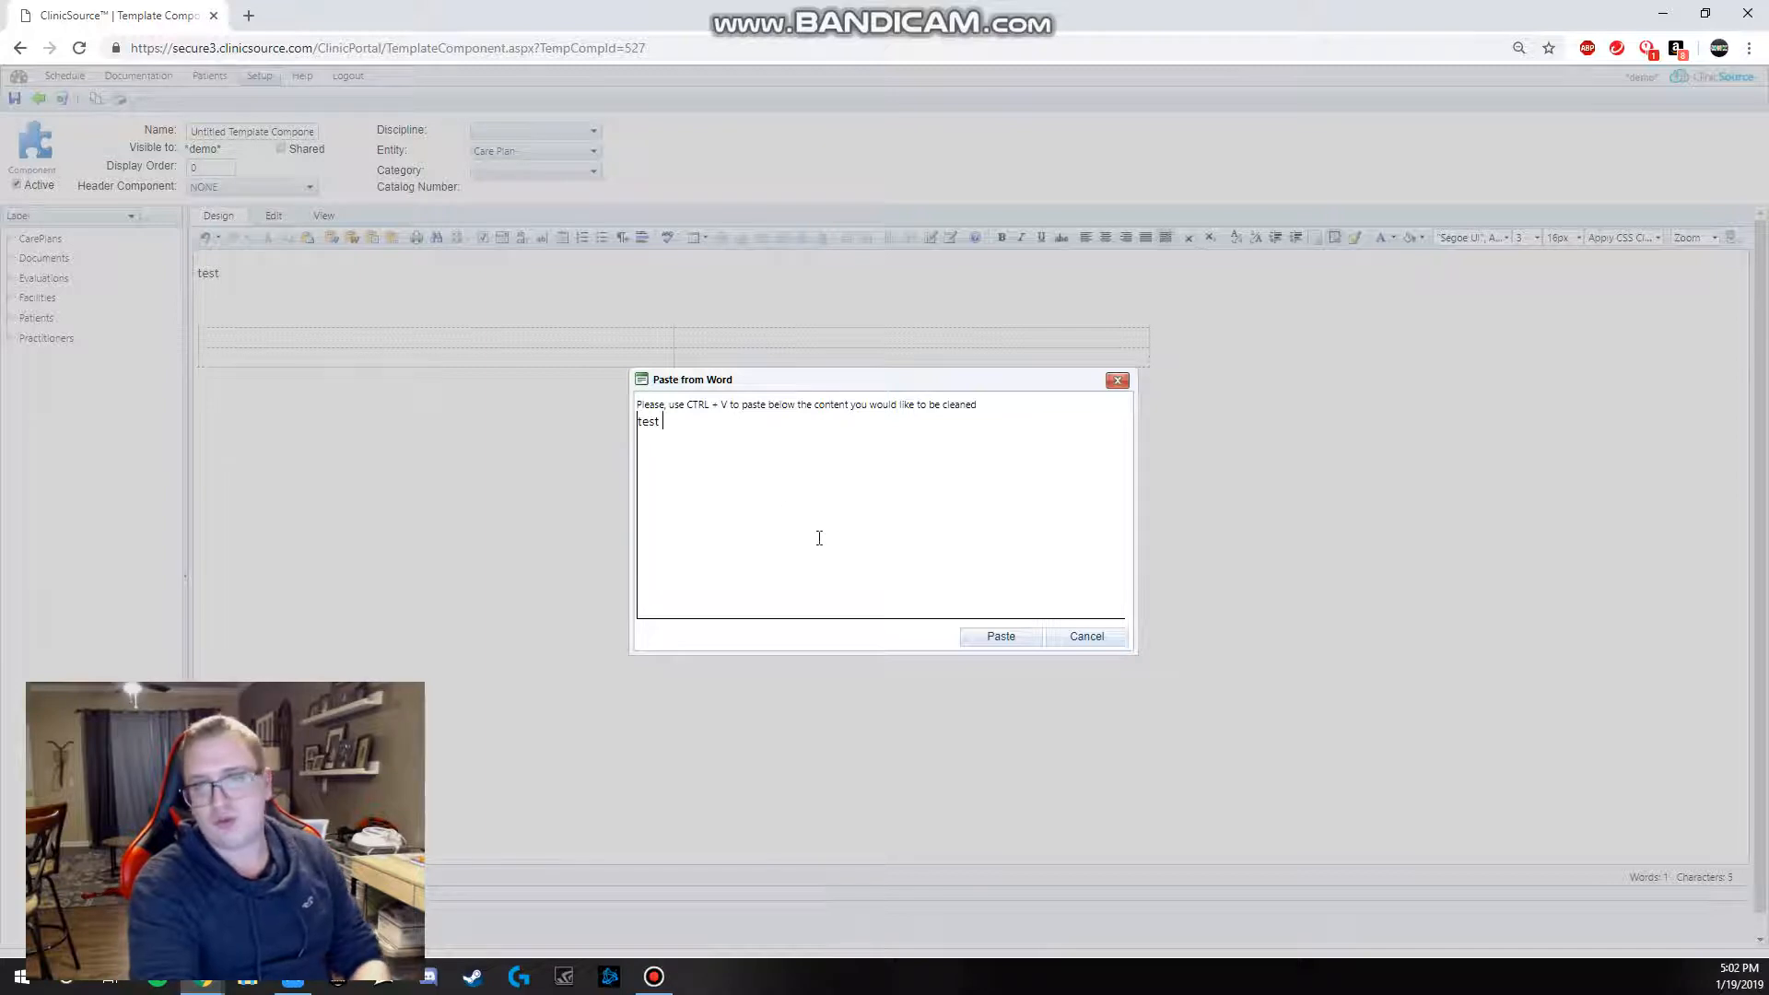
click(995, 637)
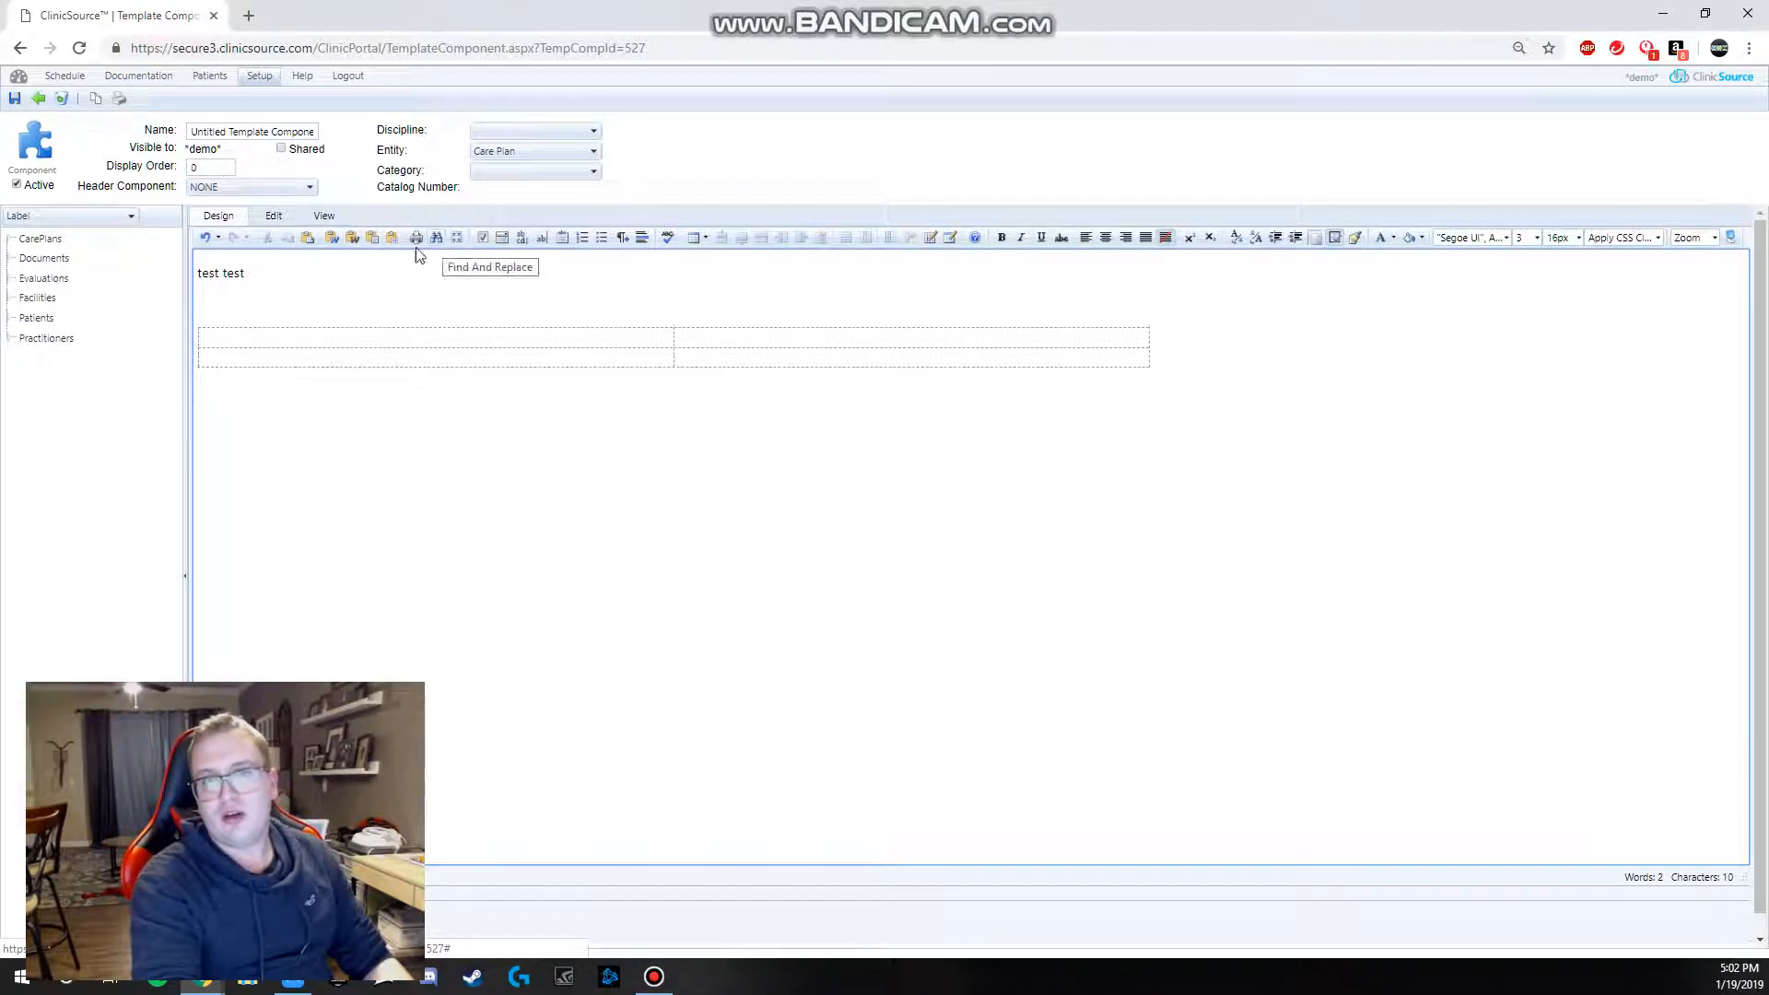
Step: Find "test" in the component and replace all occurrences with "Test"
click(439, 240)
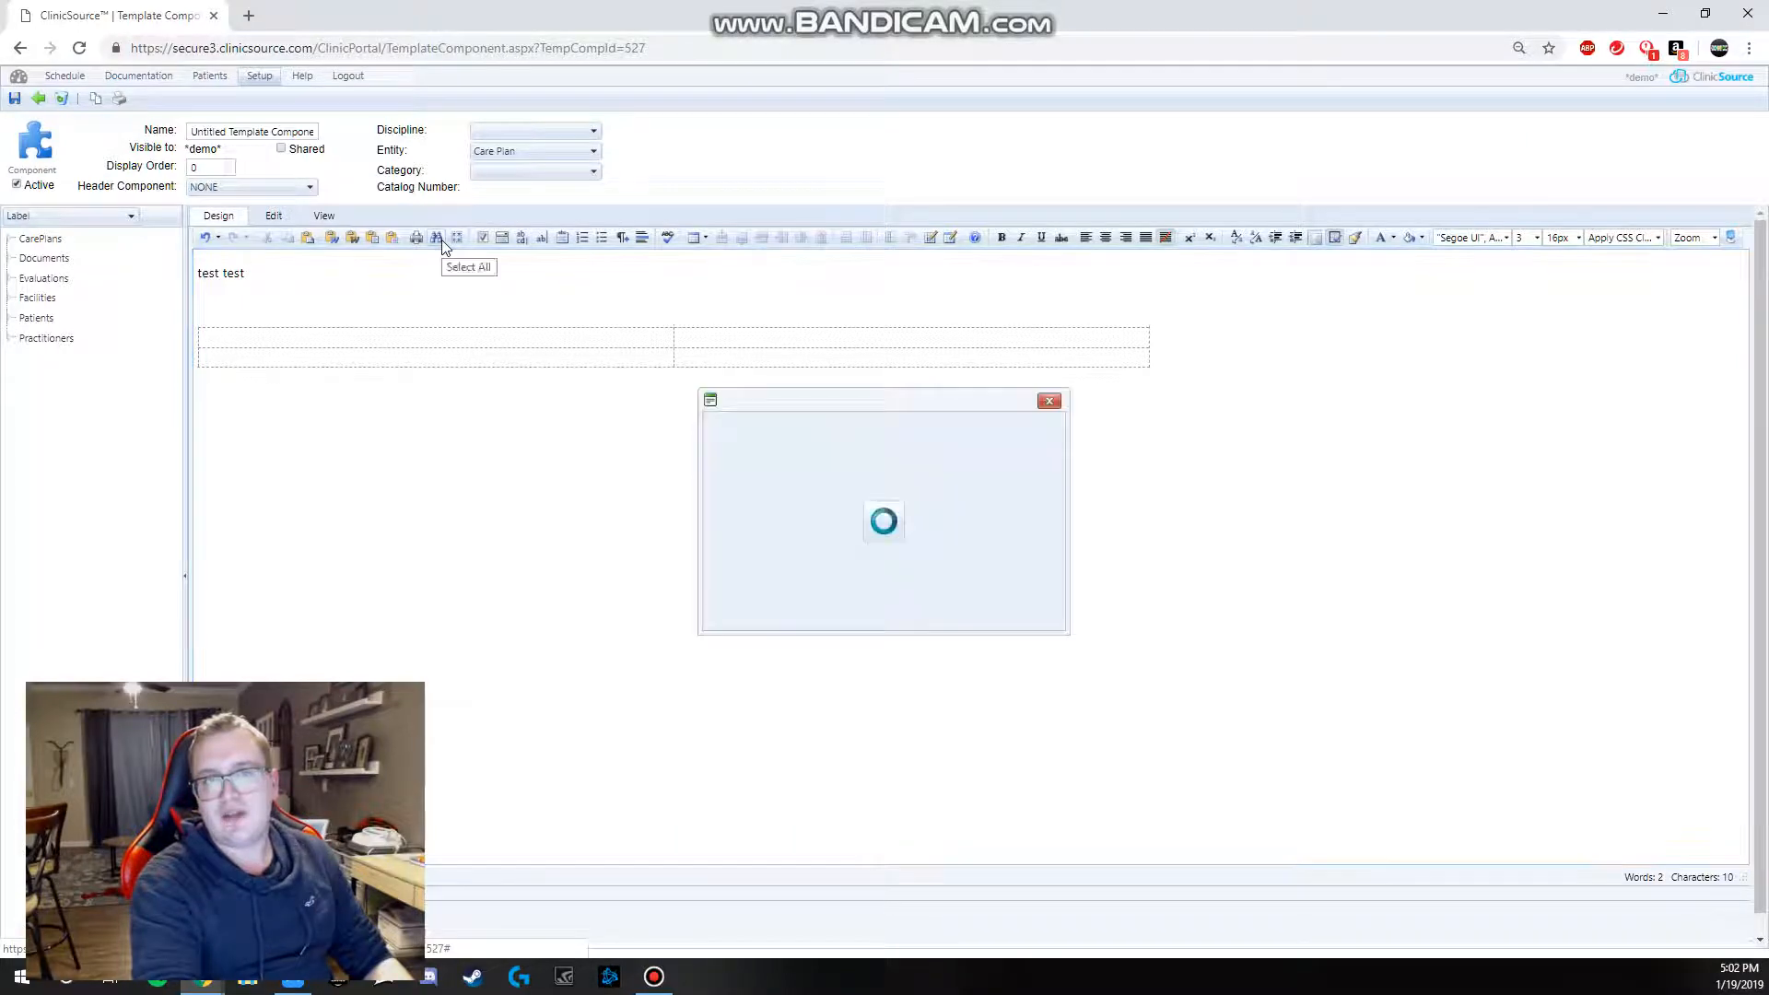
text(test)
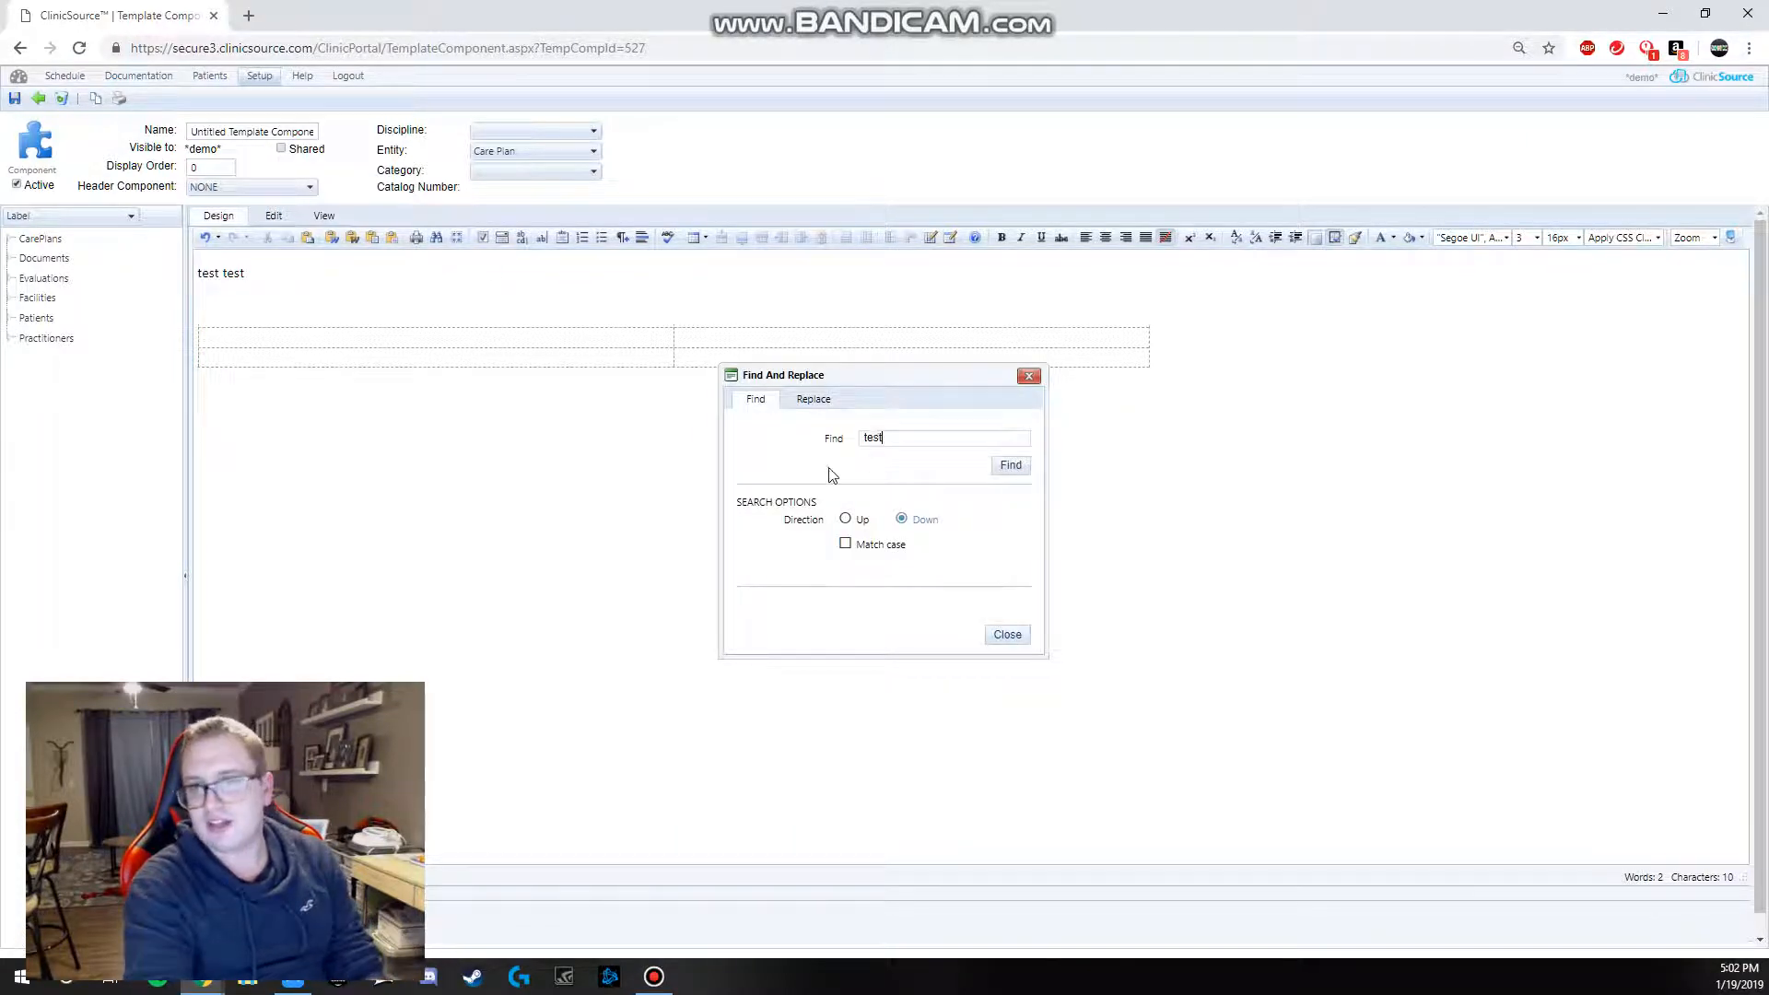
click(1010, 465)
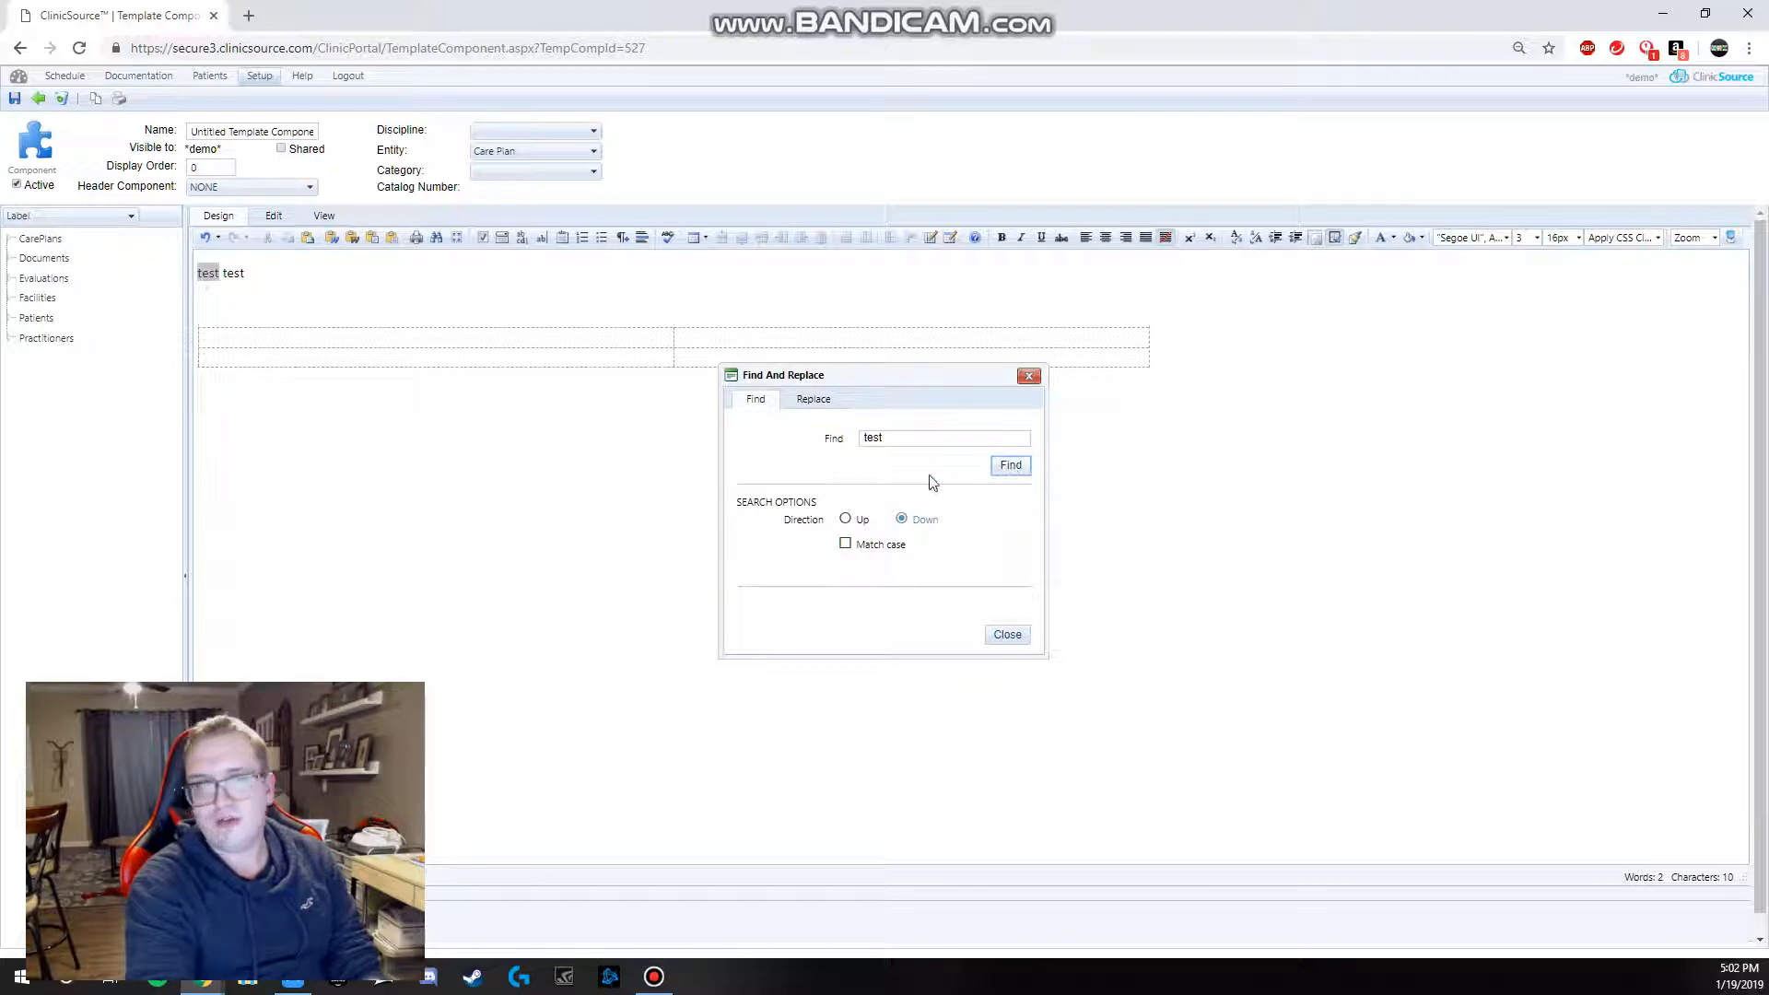
click(812, 400)
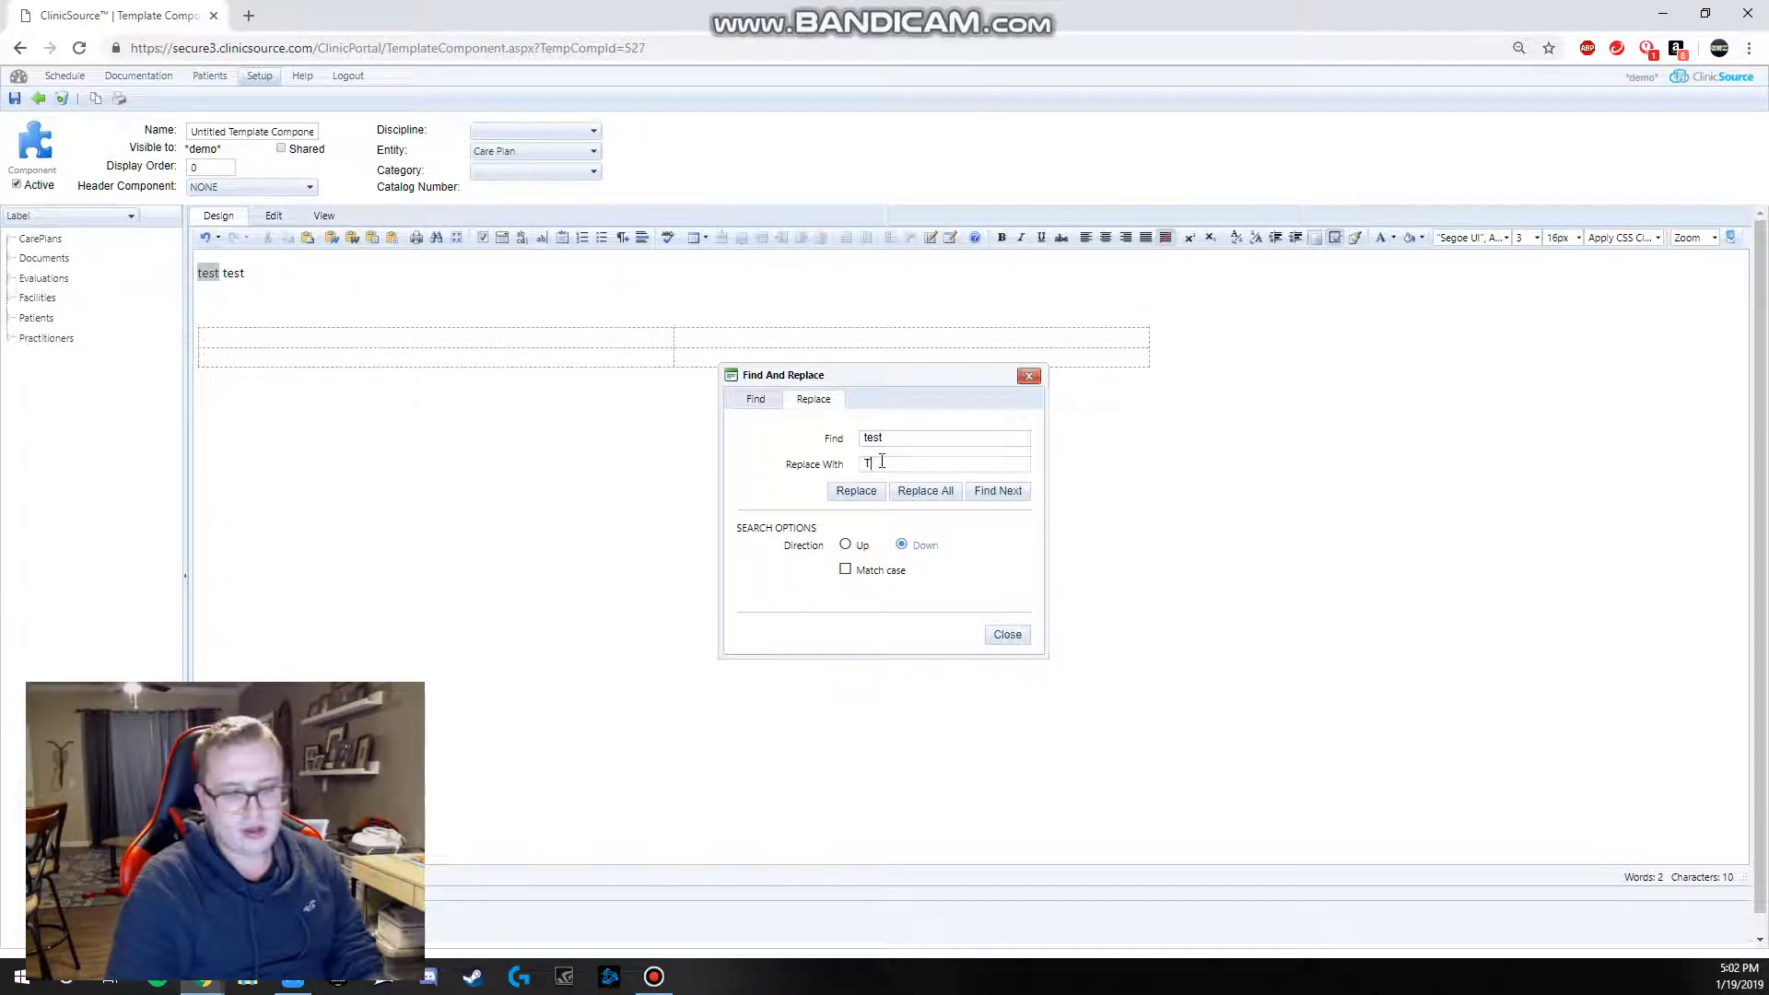
click(882, 463)
text(Test)
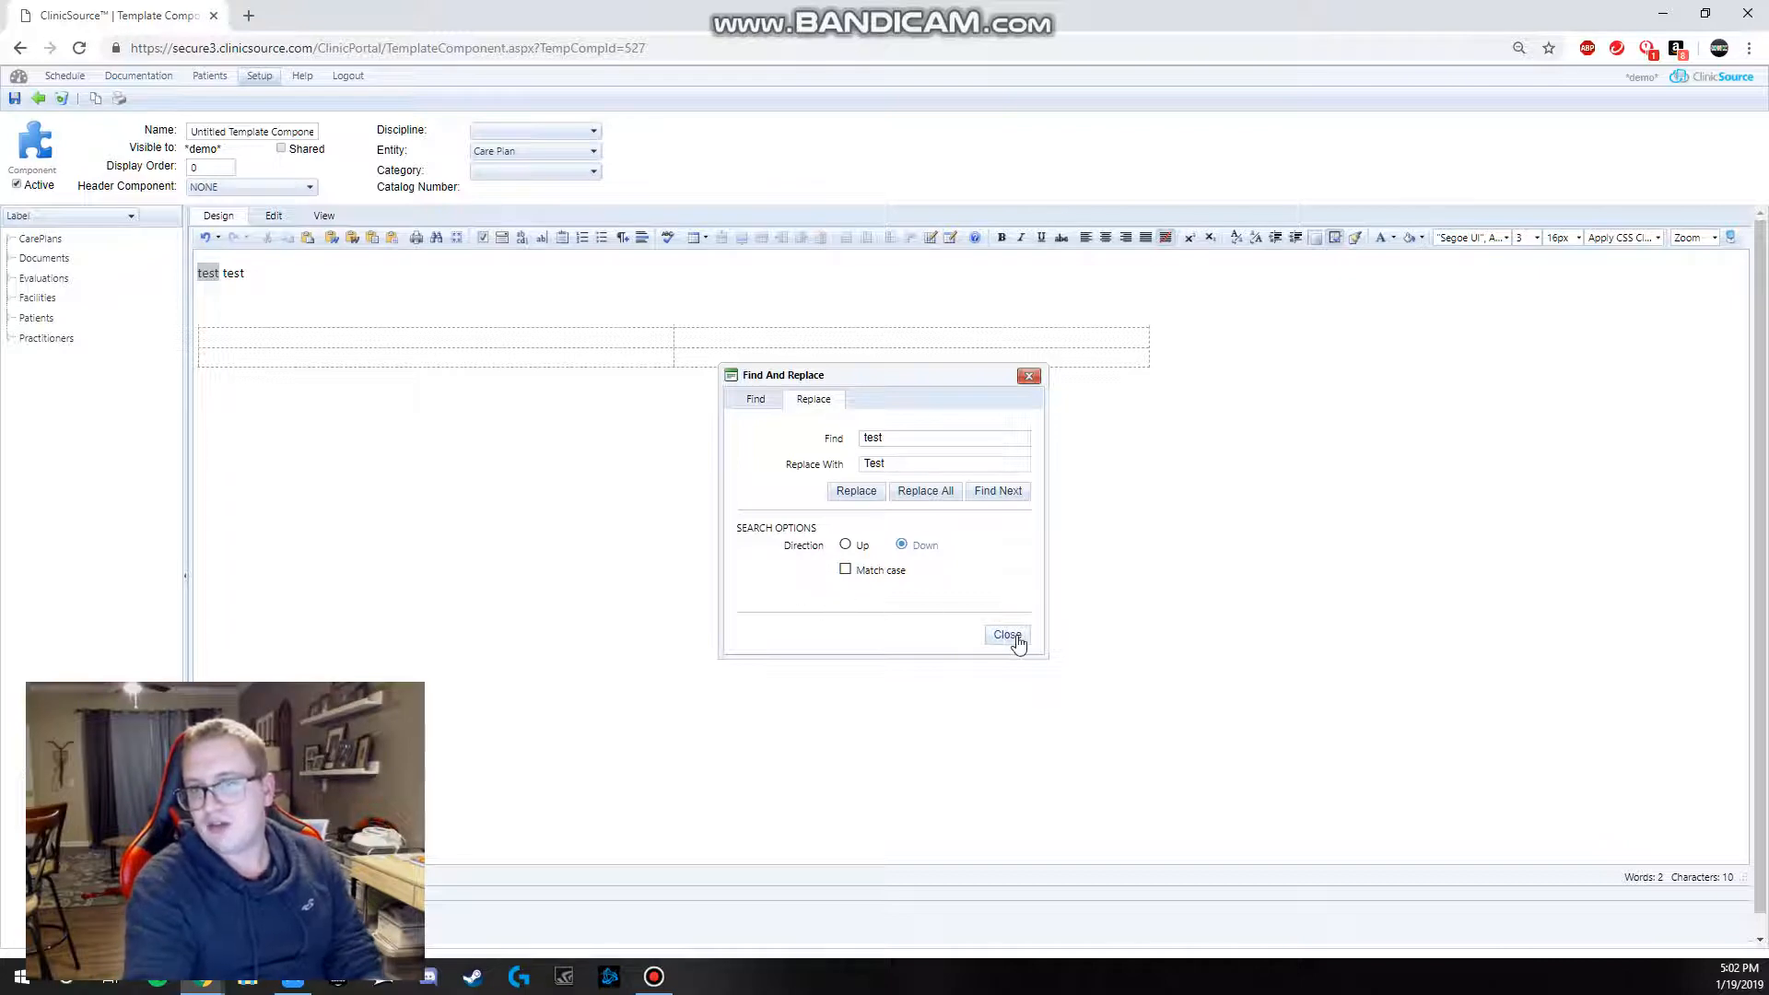
click(913, 498)
click(1041, 158)
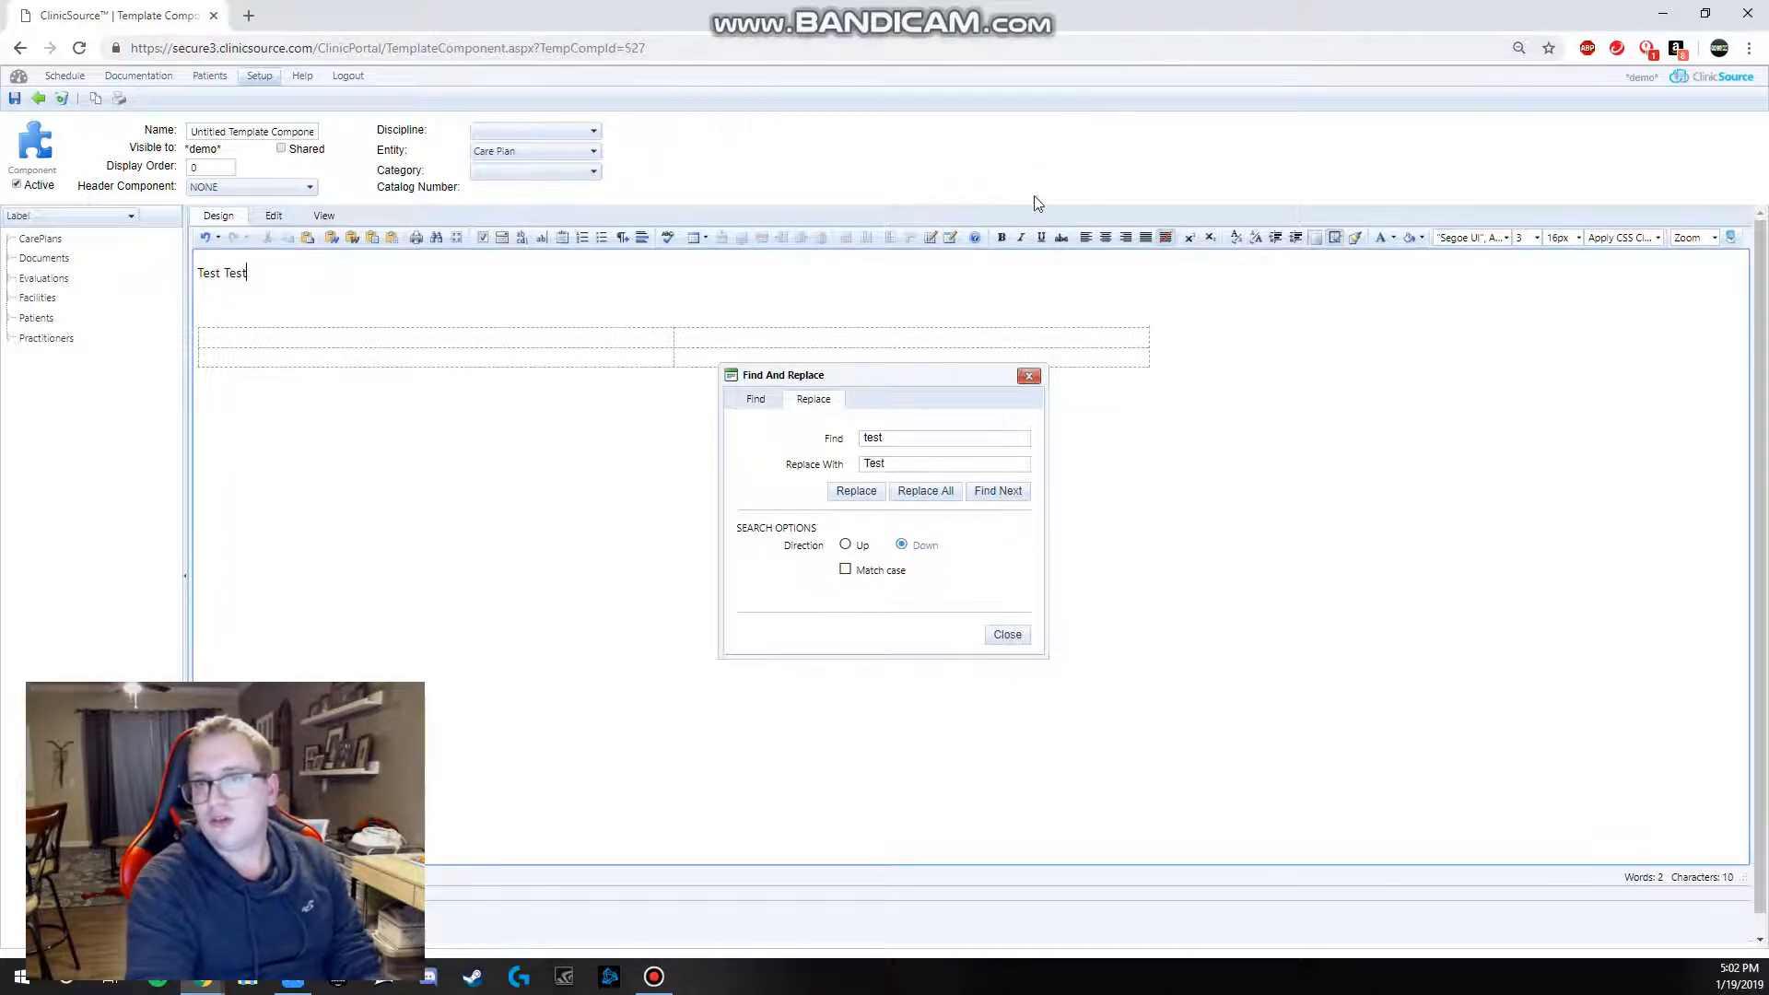
click(1013, 636)
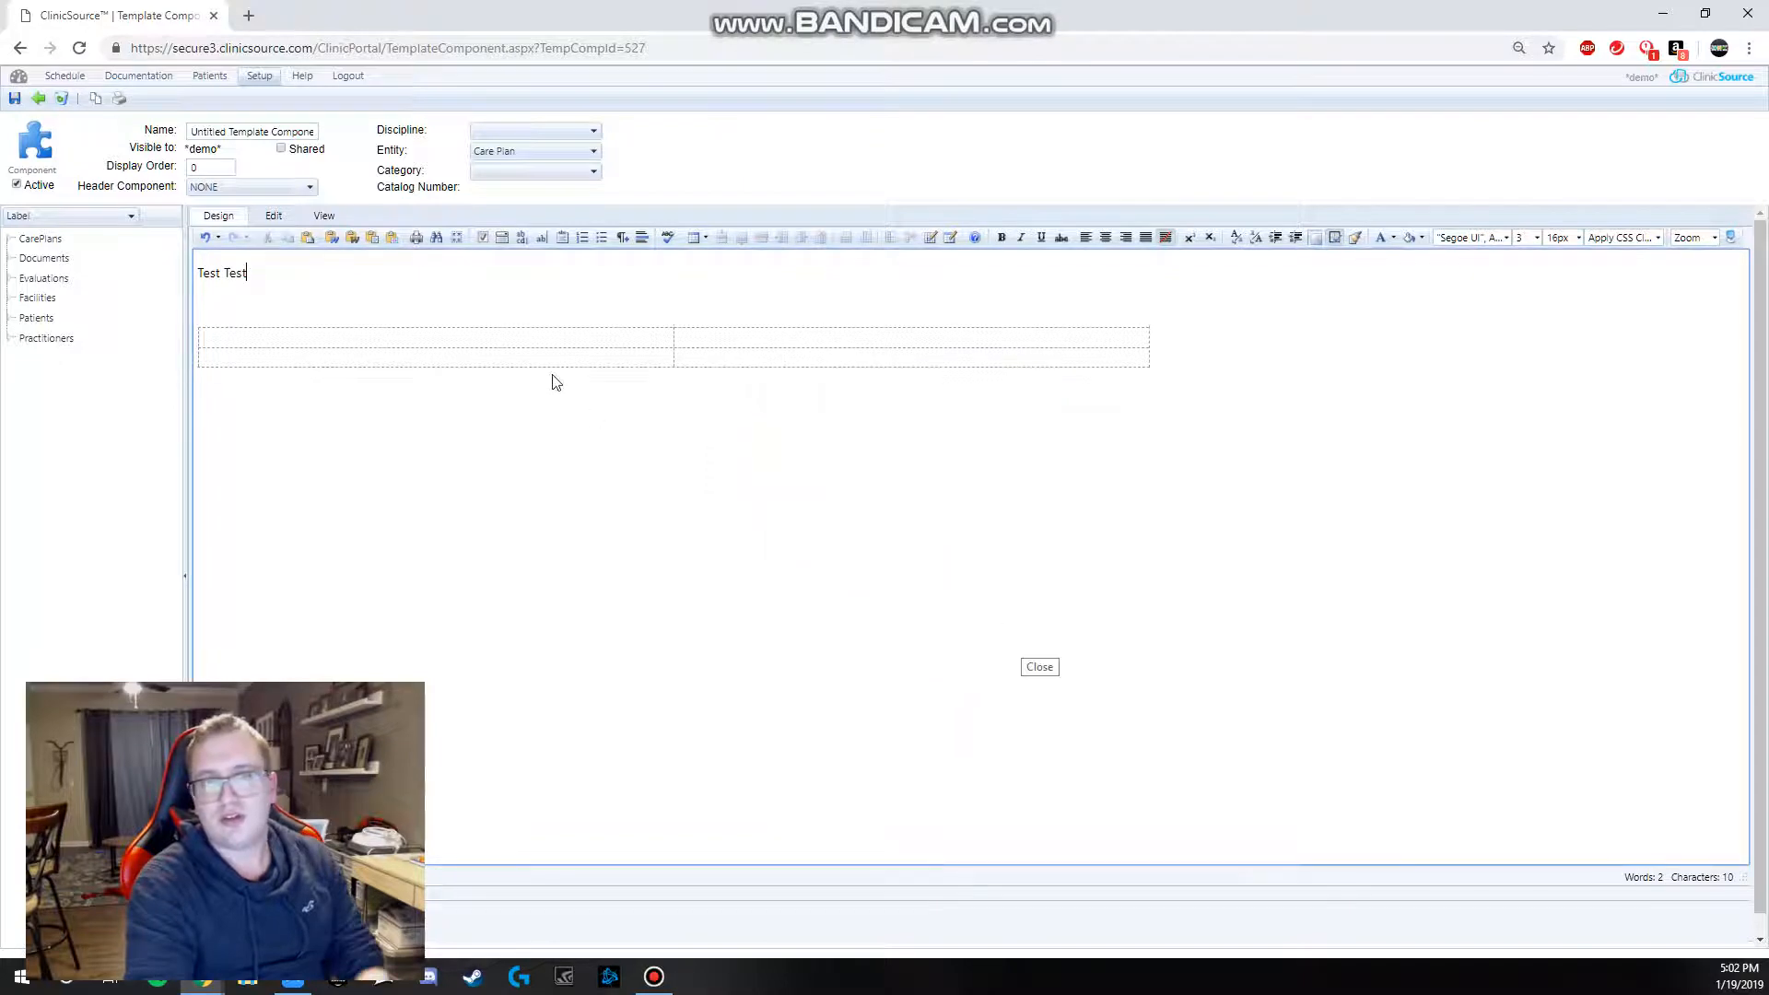
Step: Select all the component's content and set it to 20px Times New Roman
click(459, 237)
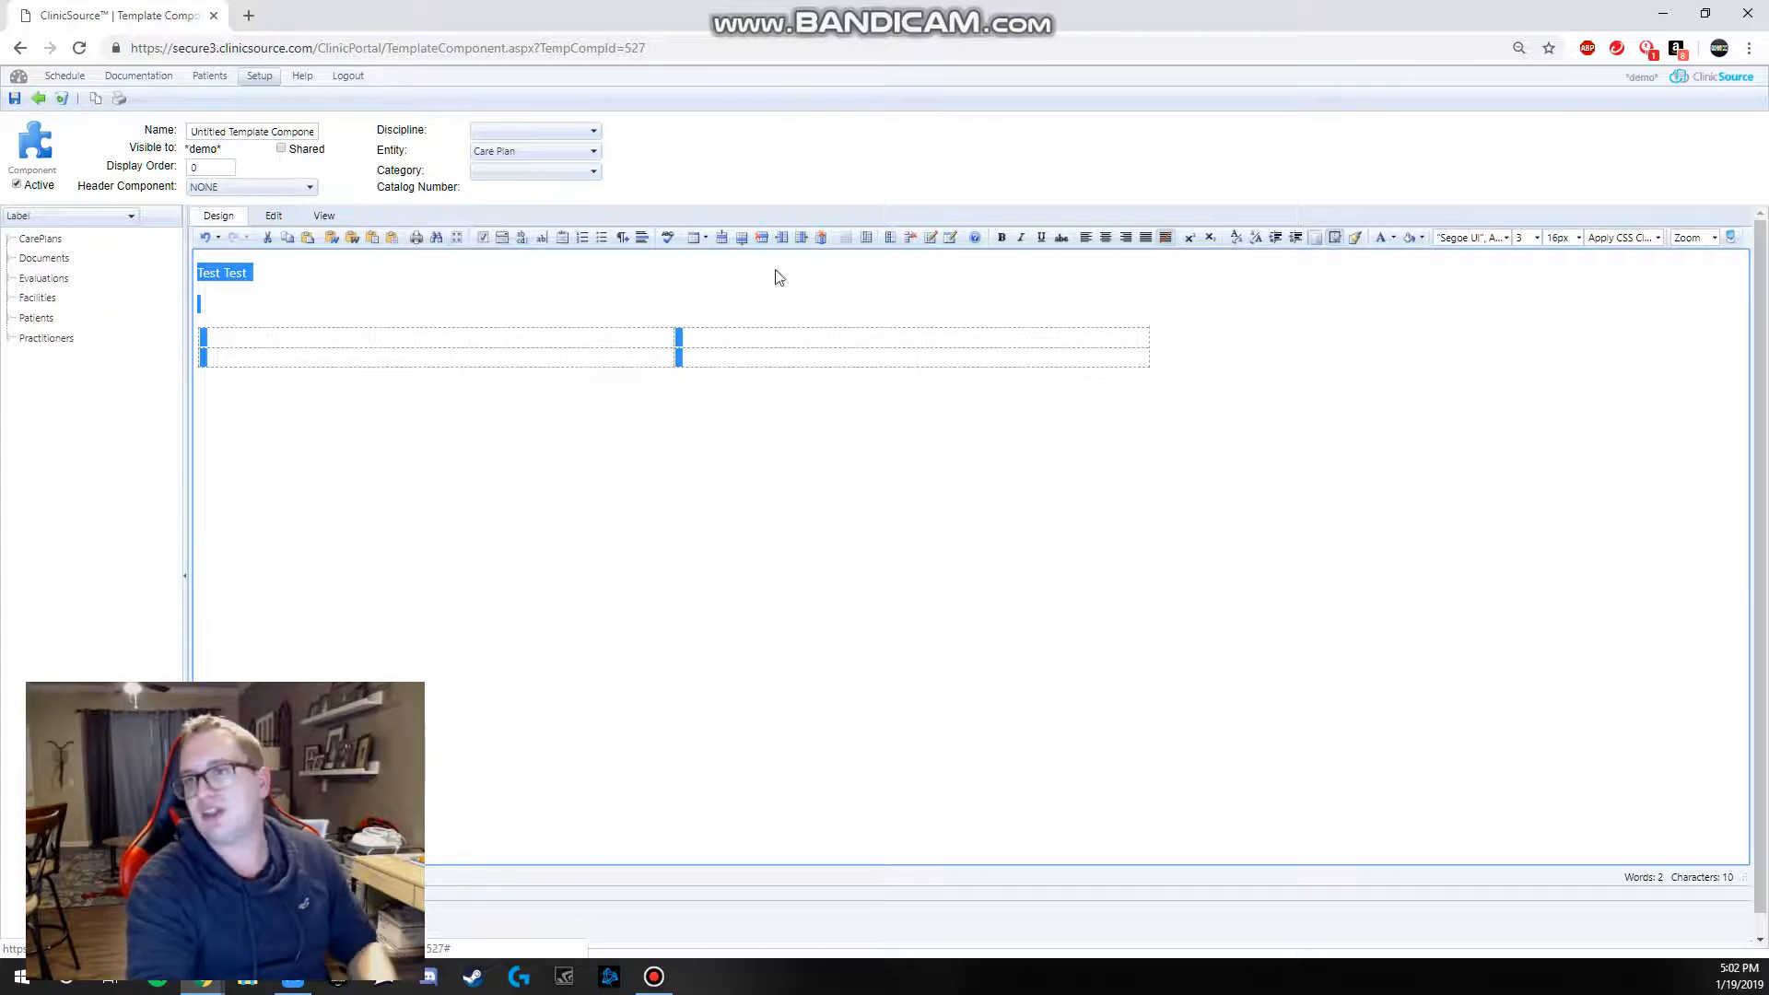
click(1570, 241)
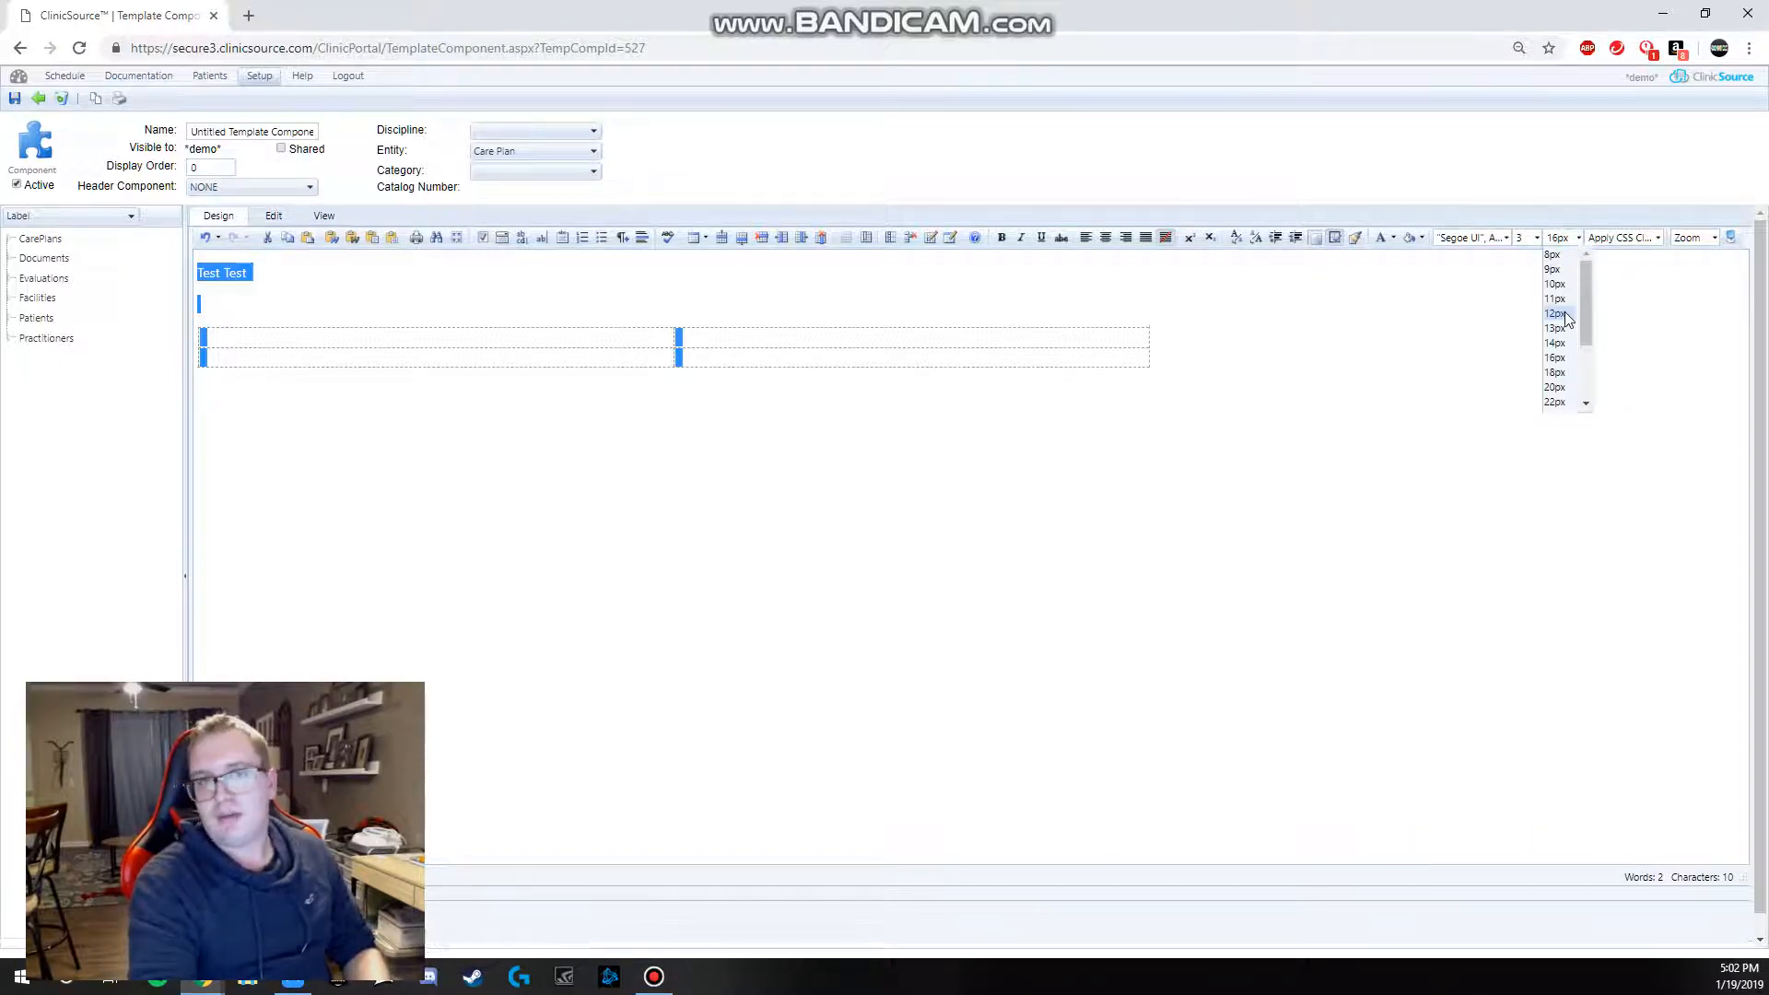
click(1556, 388)
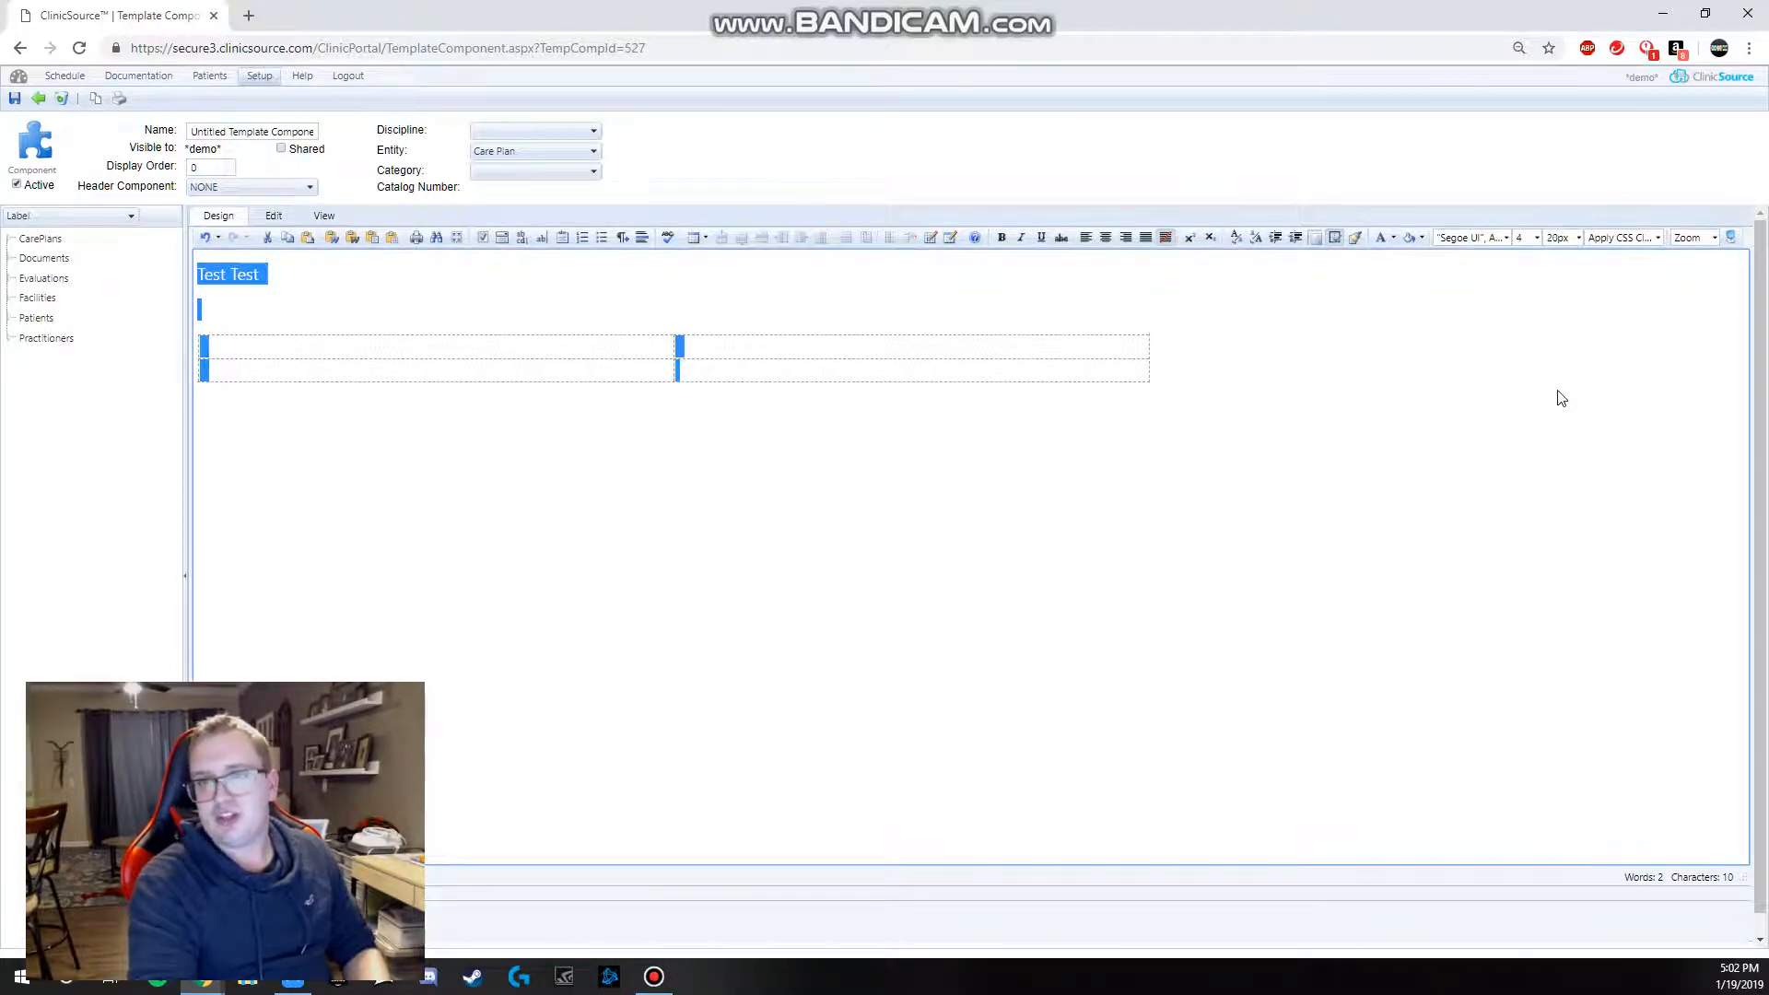
click(1478, 239)
click(1480, 341)
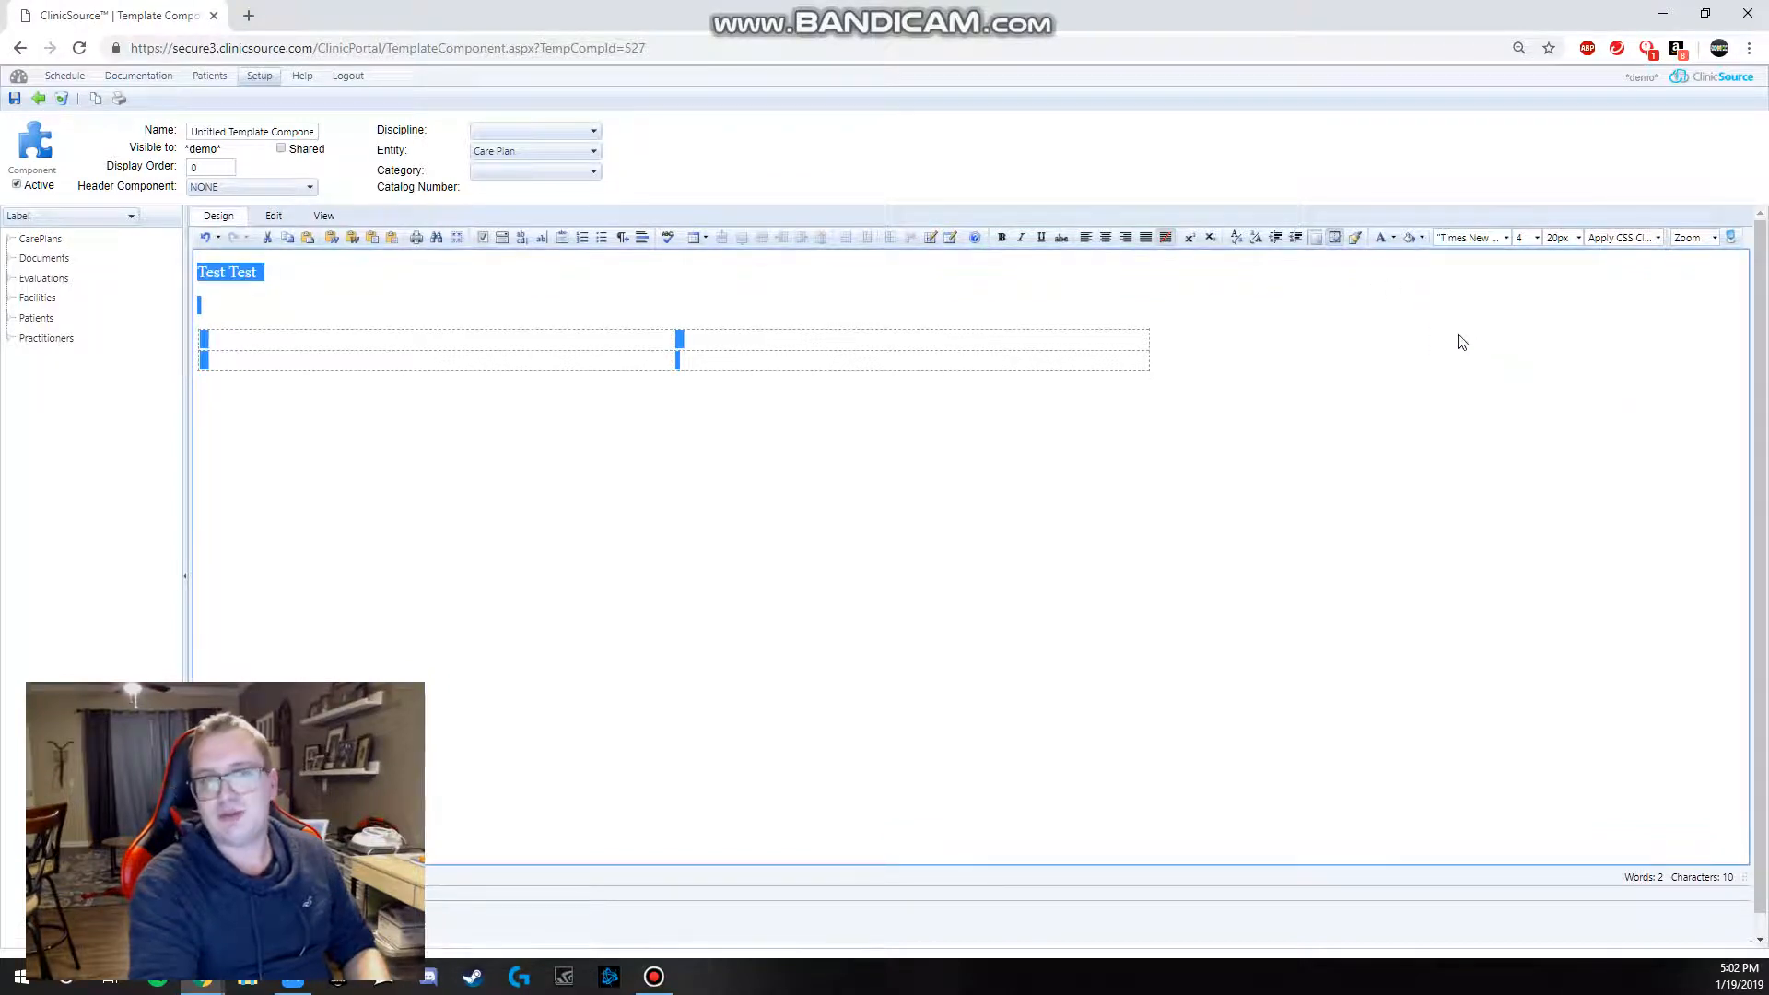
Step: Insert a checkbox on the blank line between the "Test Test" text and the table
click(434, 307)
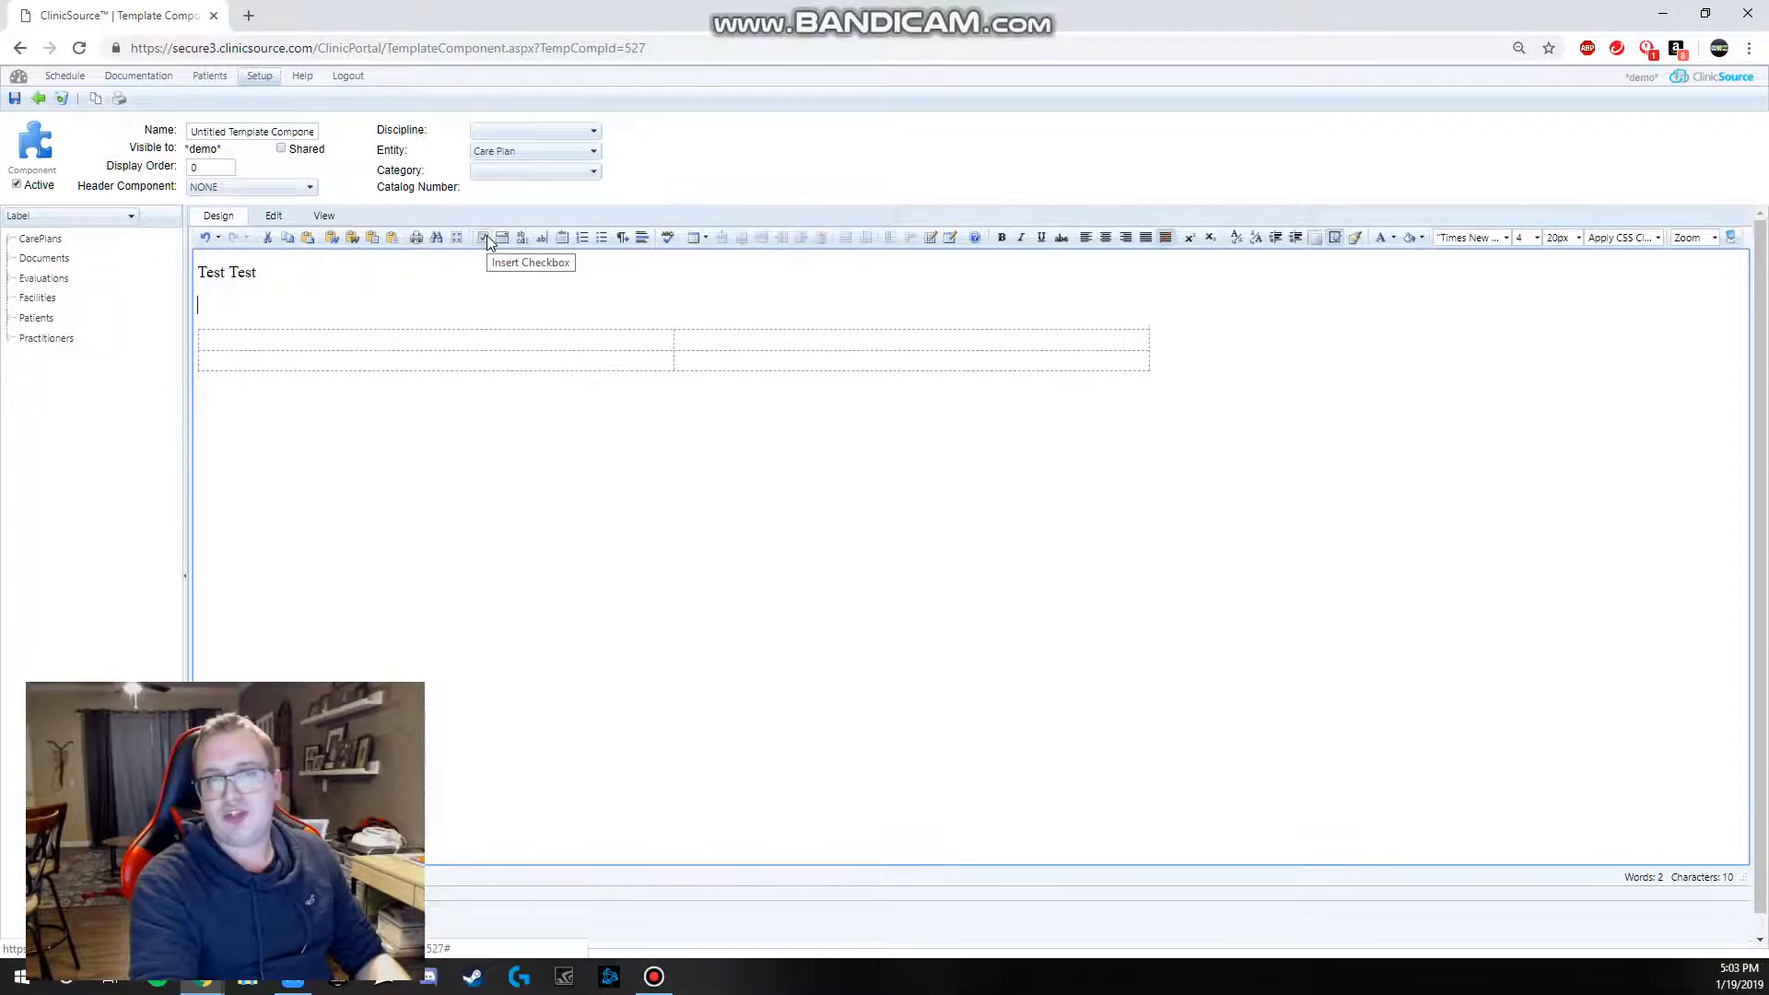
click(486, 235)
click(428, 290)
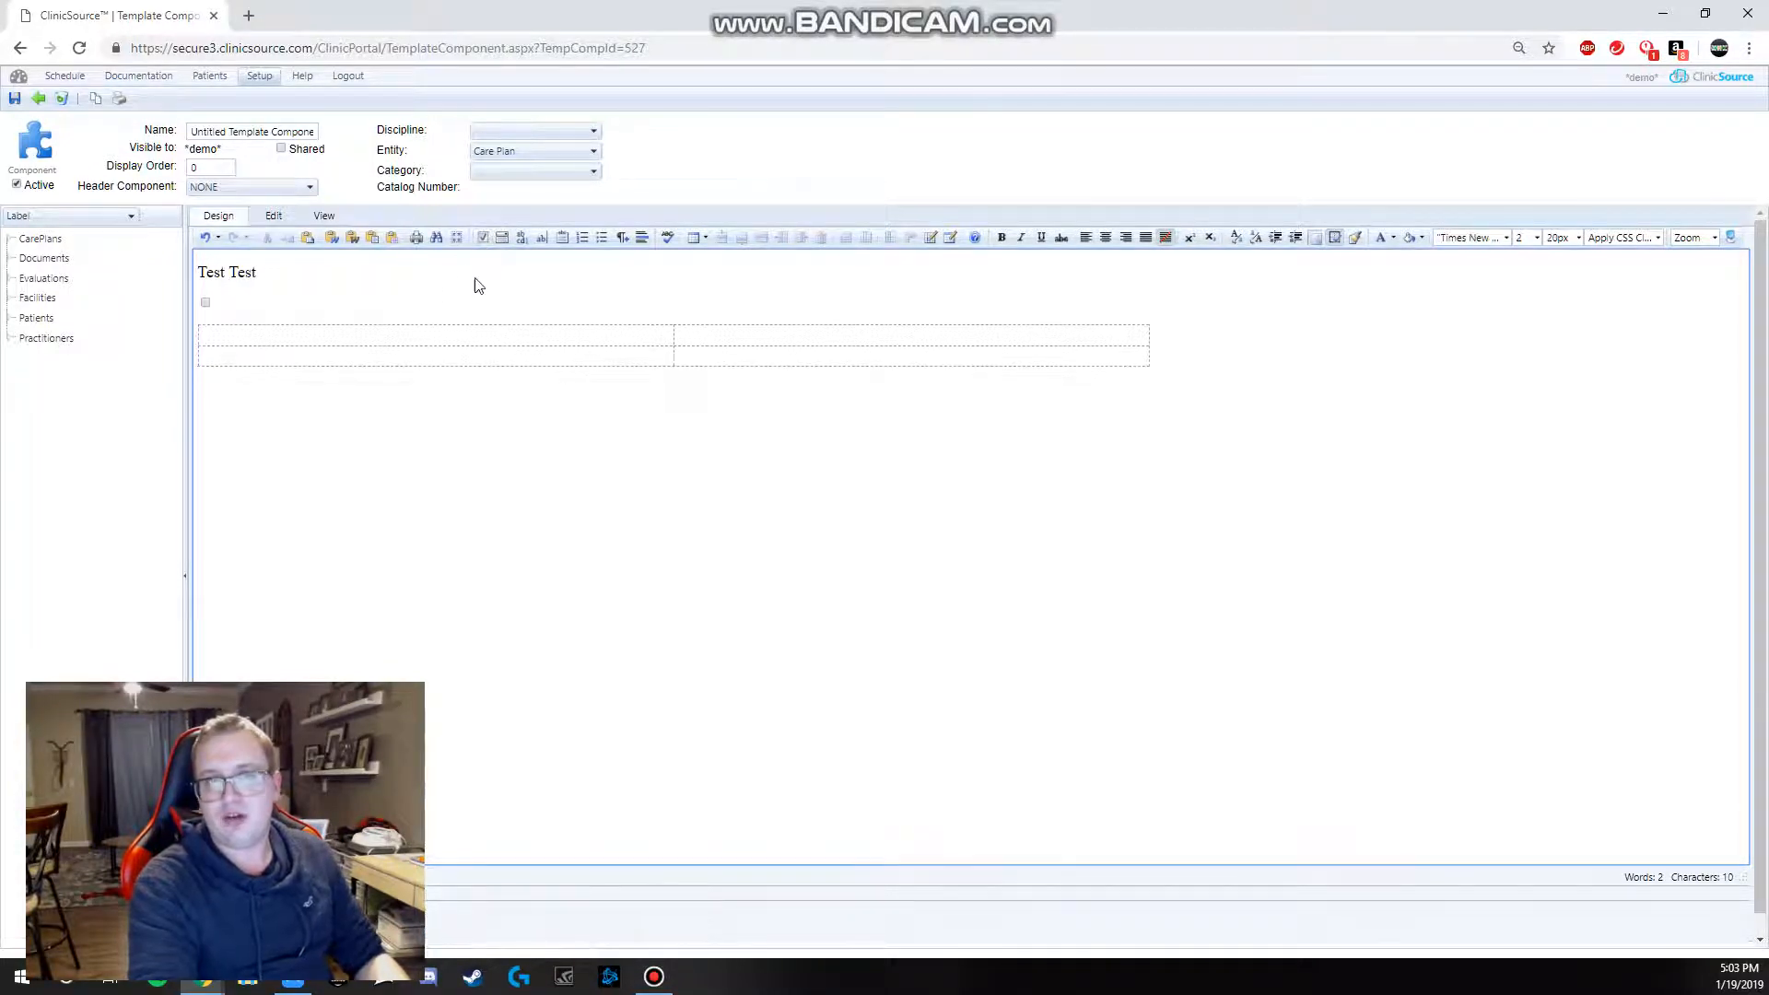
Step: Insert a drop-down list beside the checkbox with a blank first option and four more options with default text
click(502, 237)
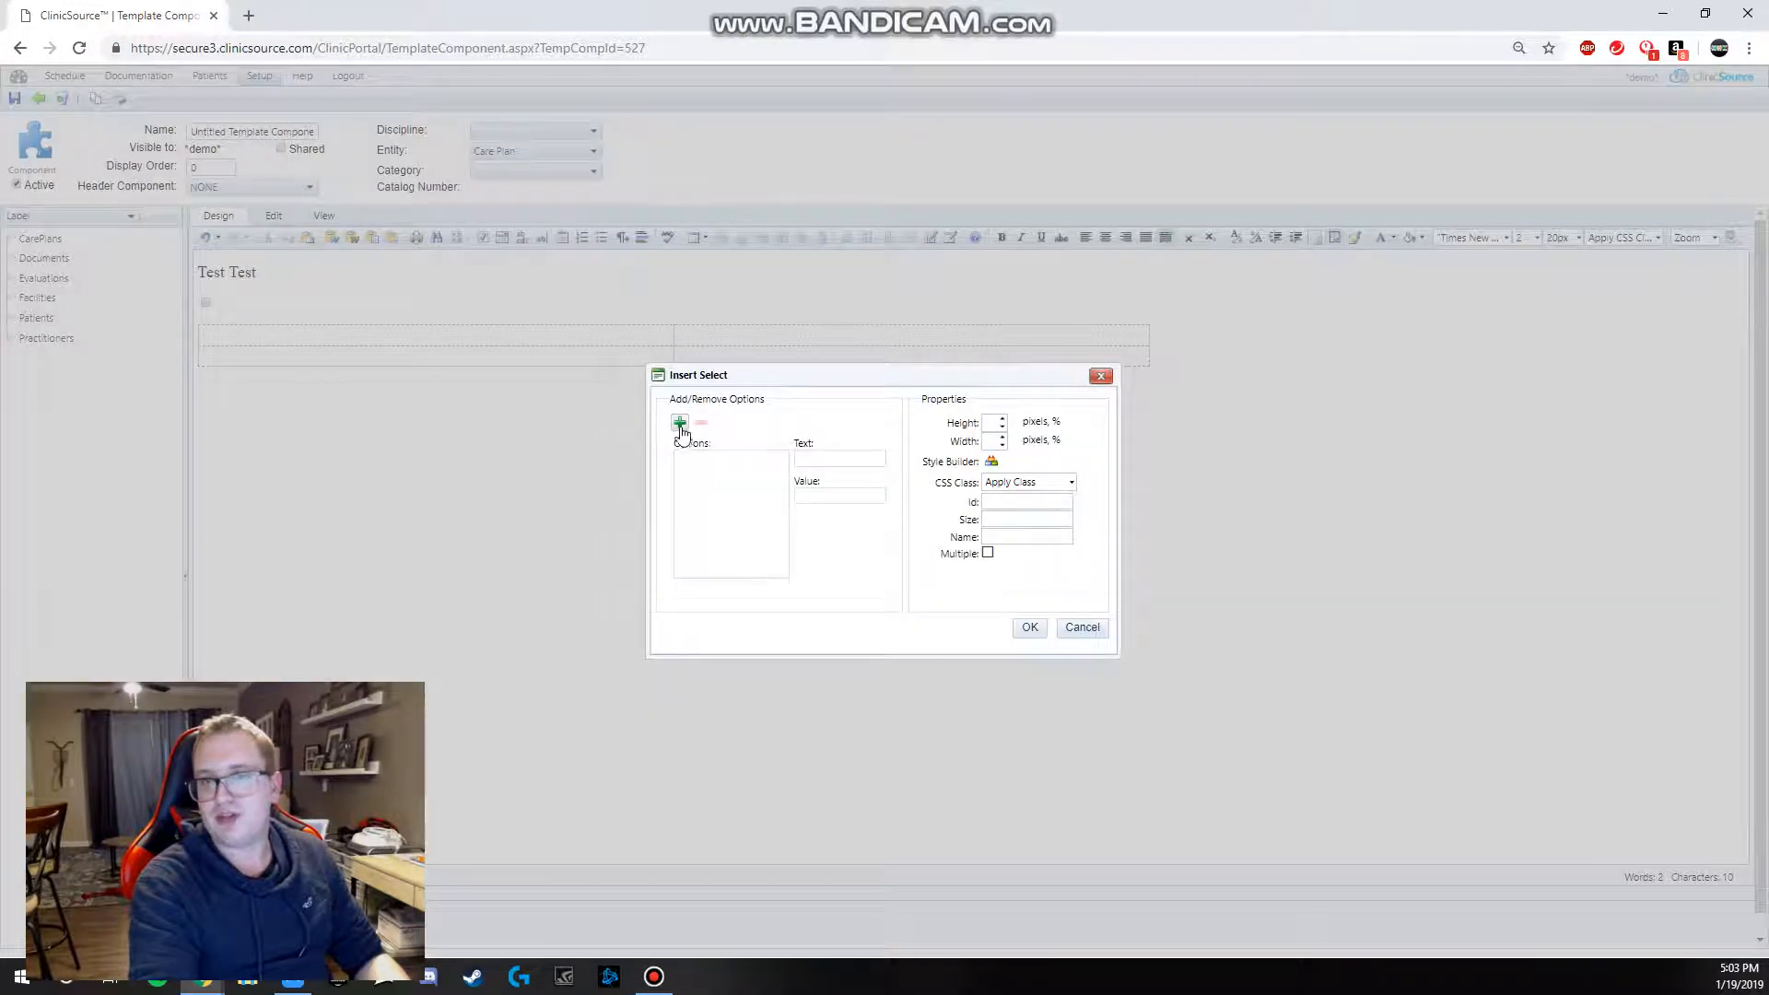
click(680, 422)
double_click(833, 458)
key(BackSpace)
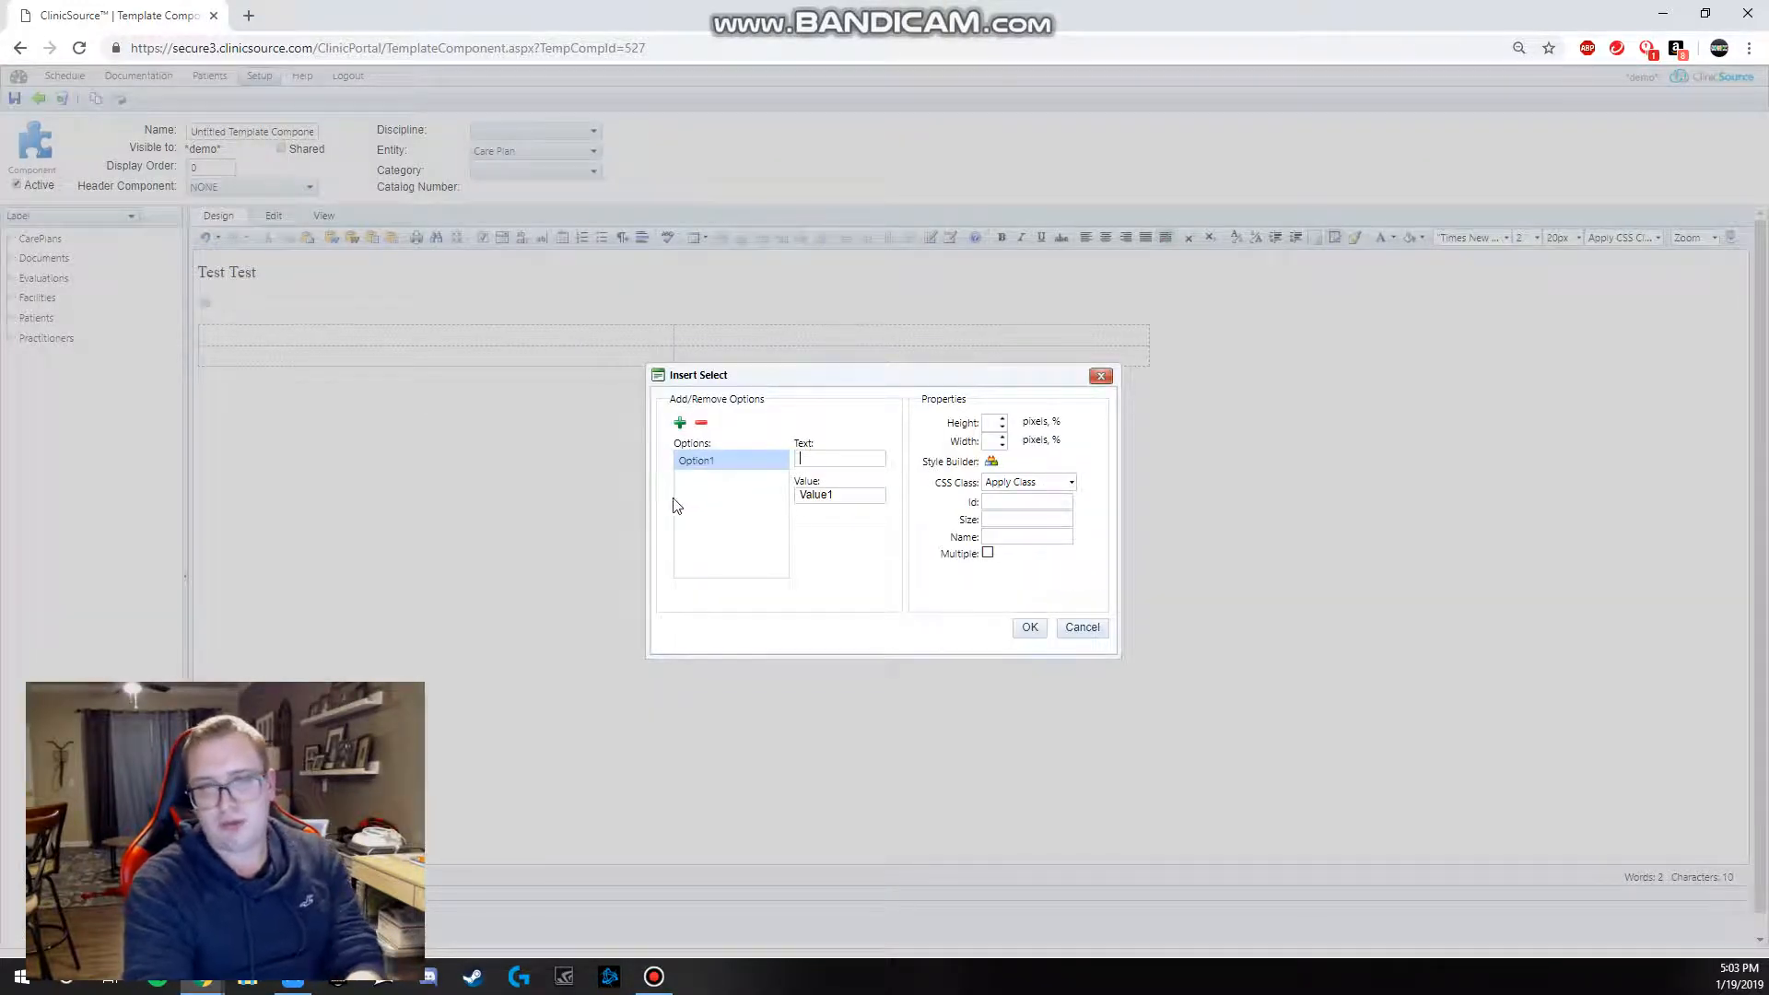
click(680, 422)
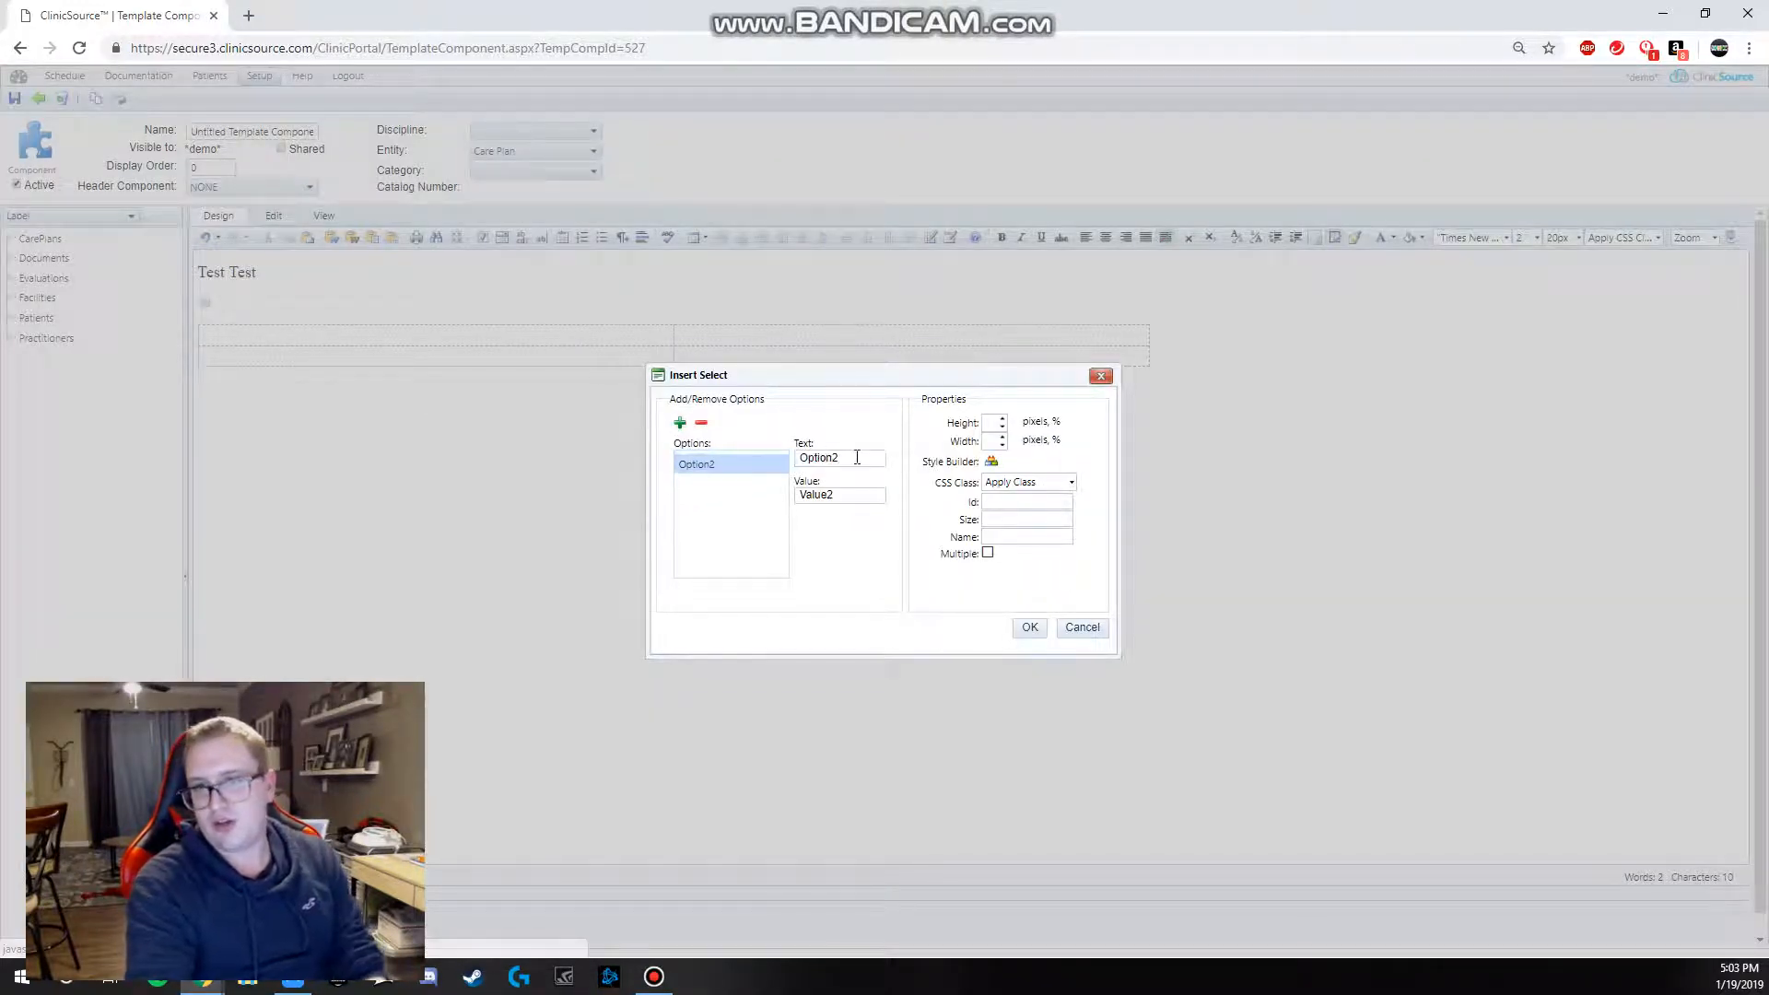
click(680, 424)
click(680, 424)
click(680, 424)
click(1029, 626)
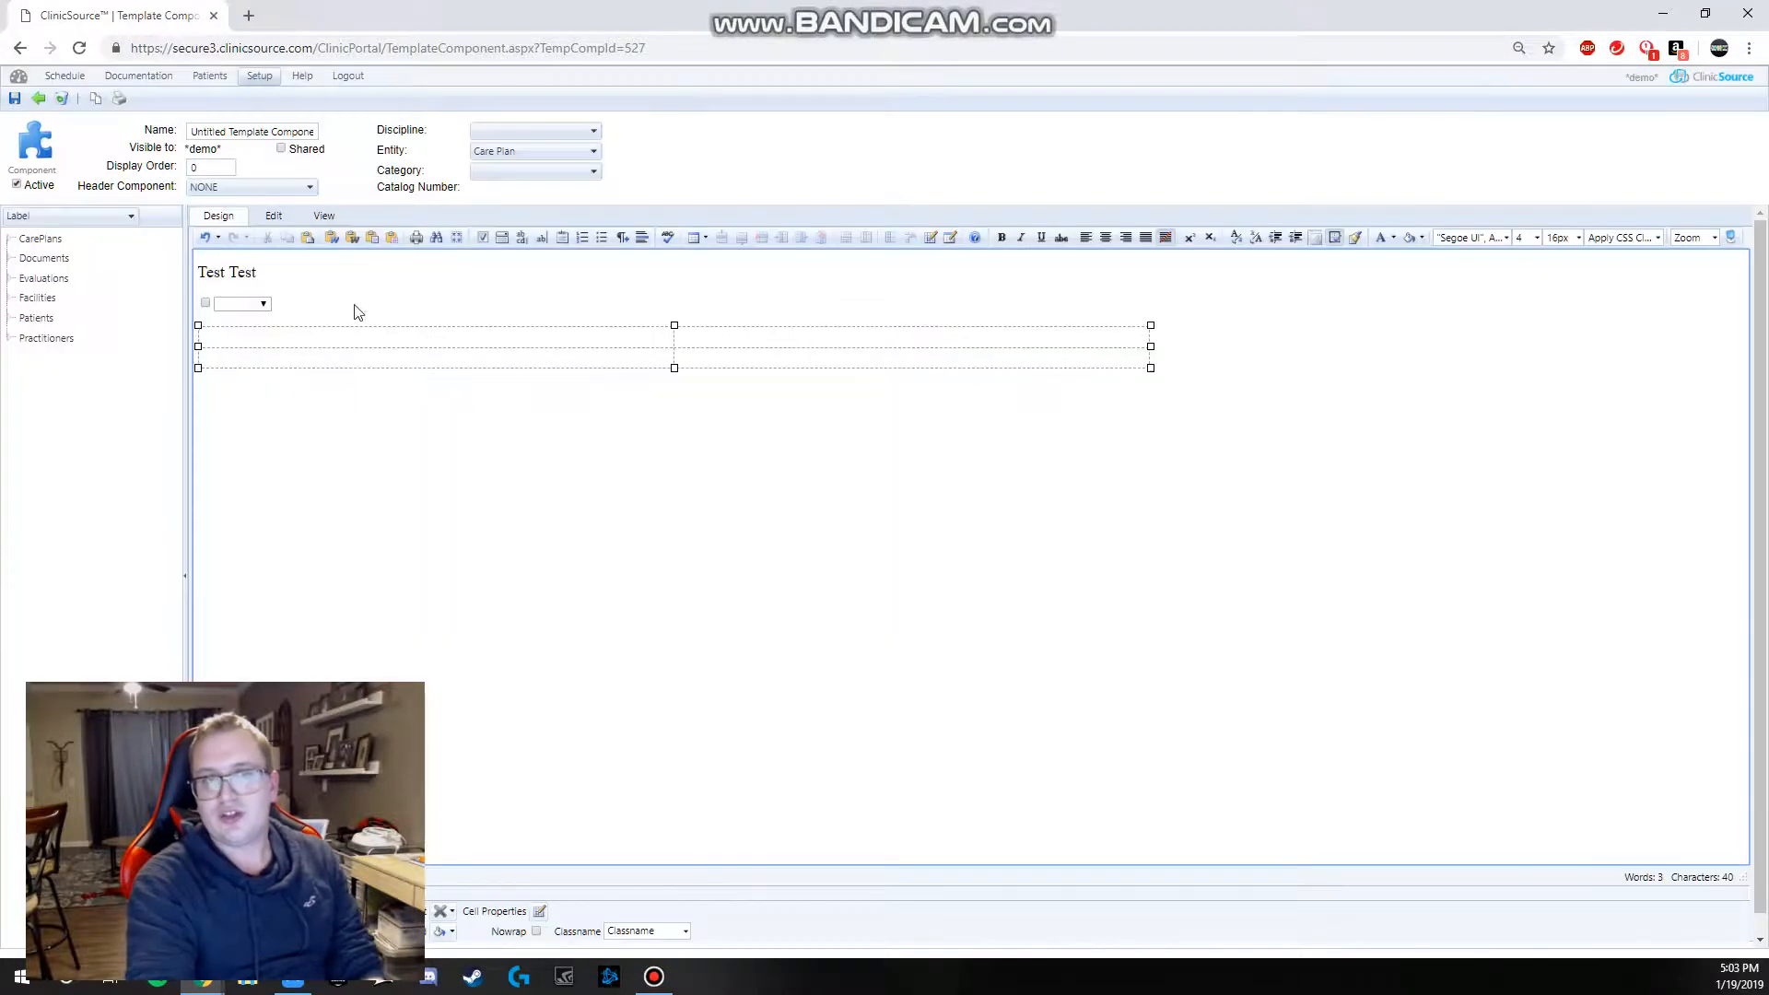
Step: Insert a text area beside the drop-down list, resize it to about 523 by 92 px, and insert a text box before "Test Test"
click(523, 239)
drag(416, 333, 705, 374)
click(544, 242)
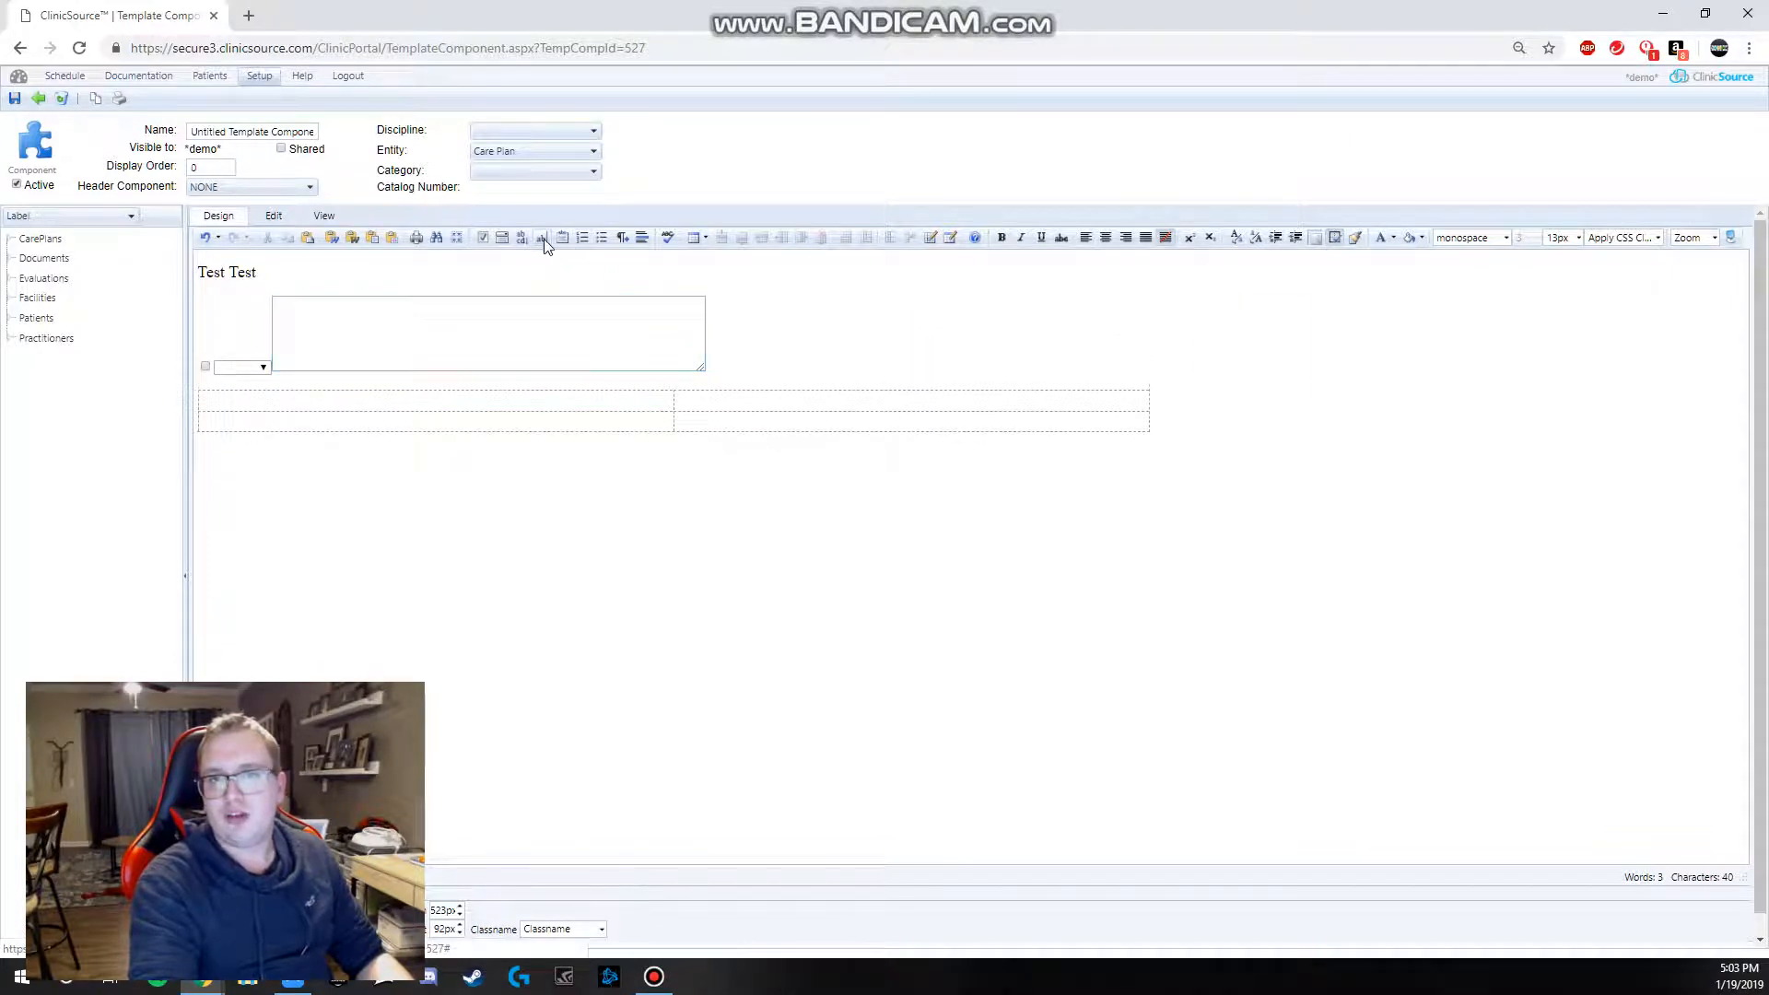
click(275, 281)
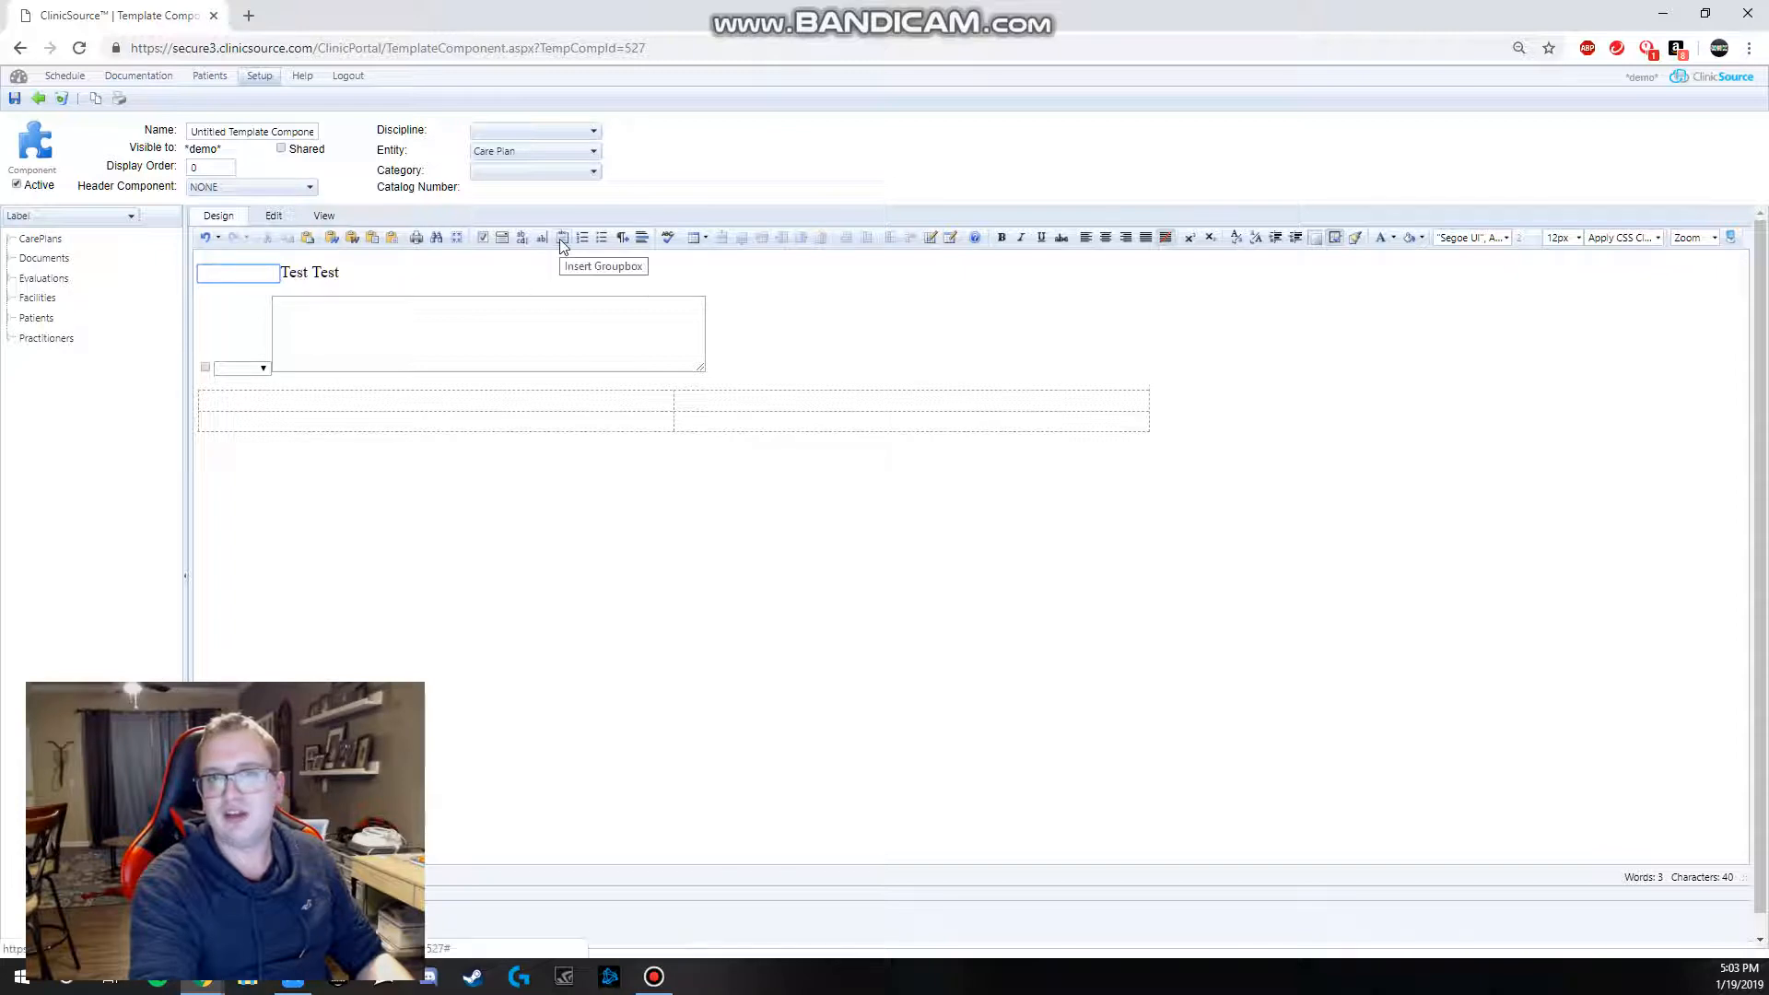
Step: Insert a group box below the "Test Test" line, title it "Medications" and replace its placeholder content with "Nar"
click(513, 286)
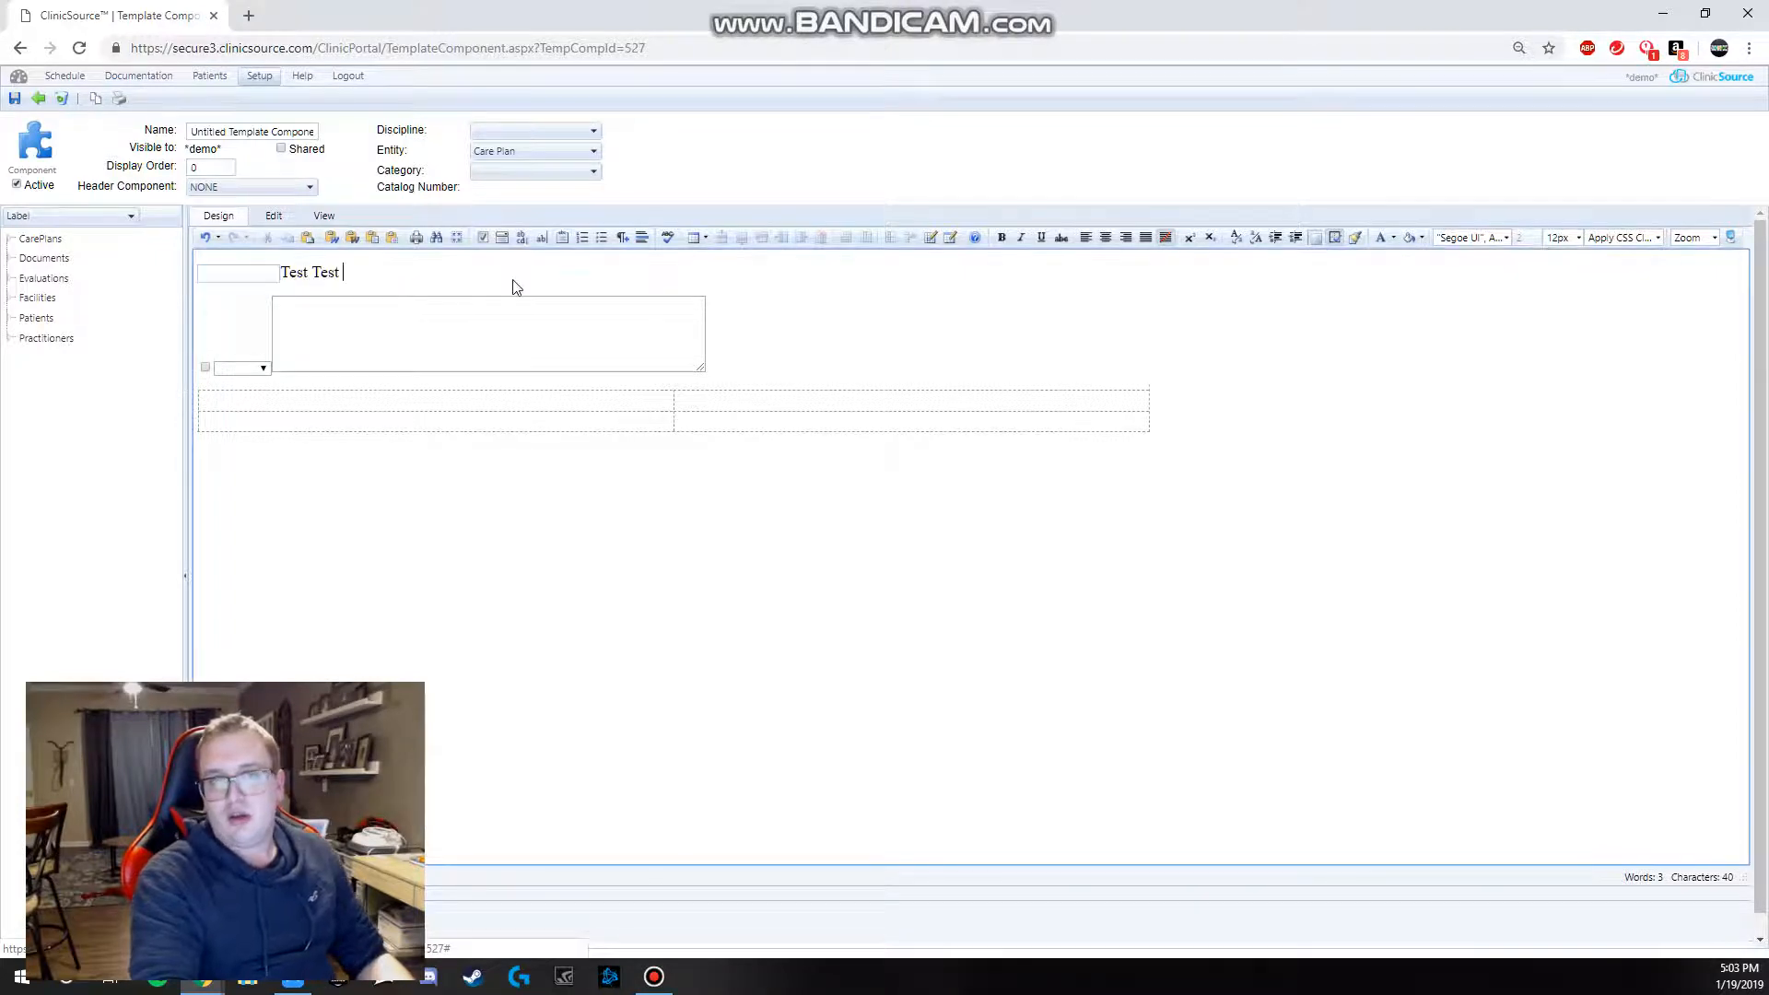
click(567, 242)
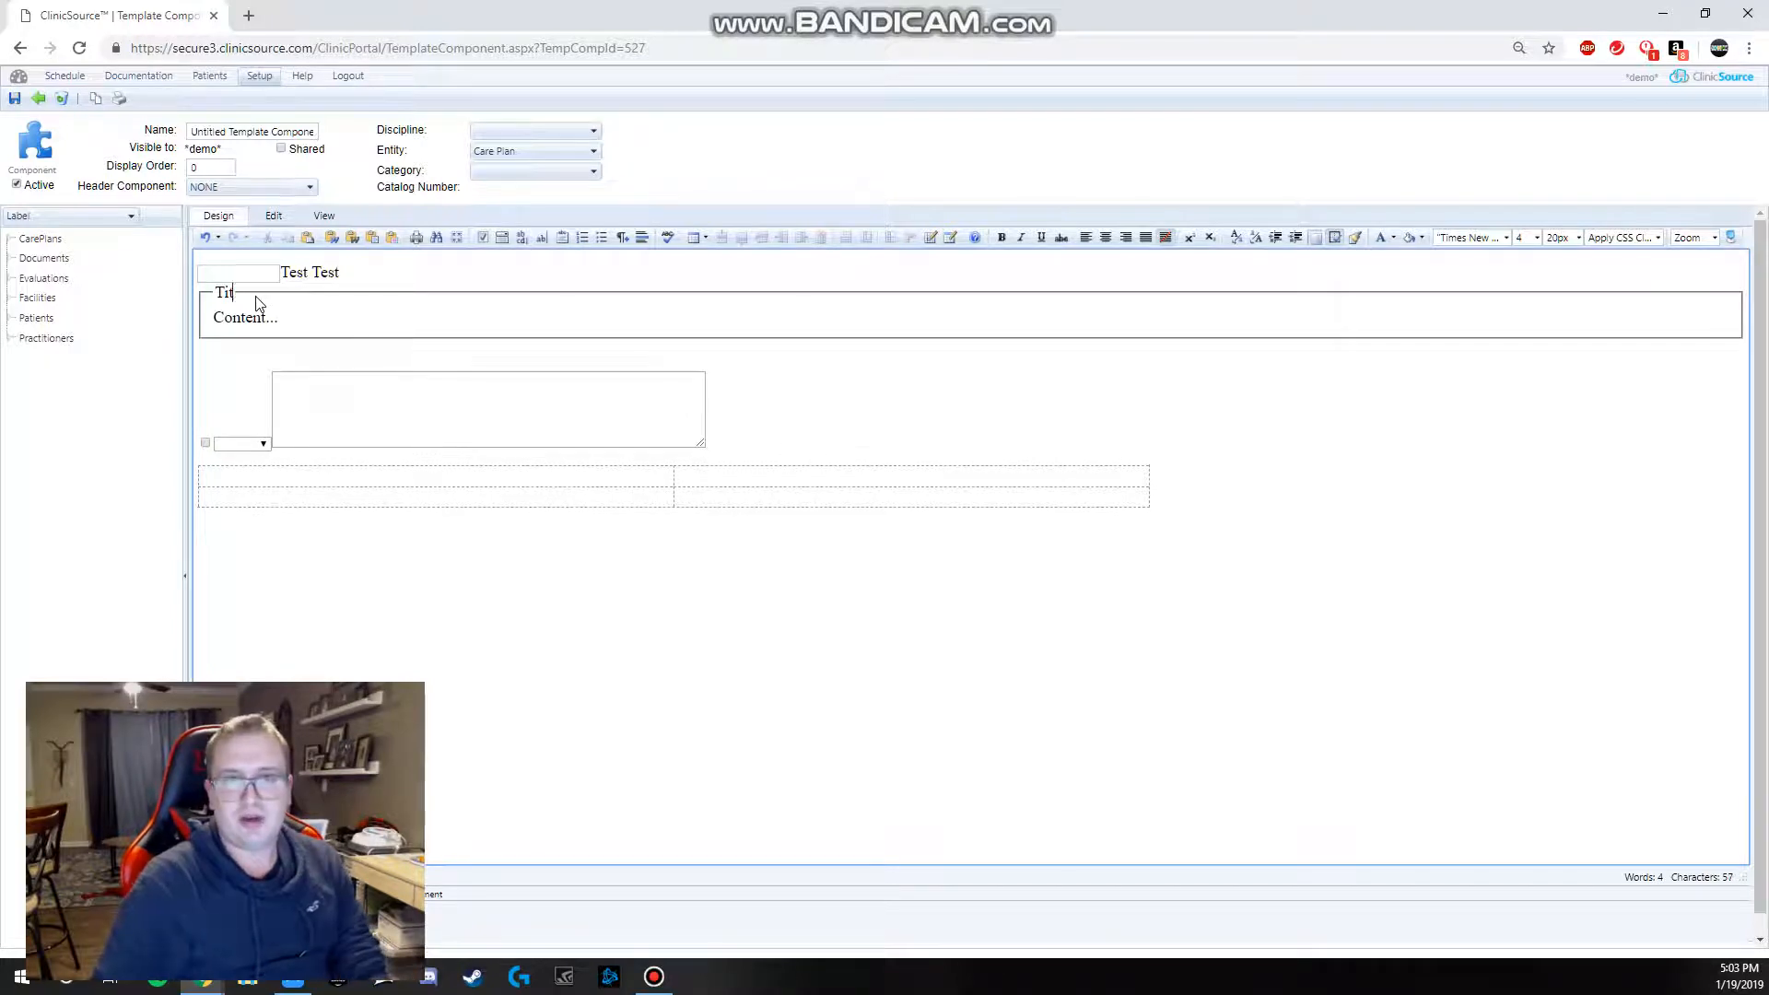
text(Medicat)
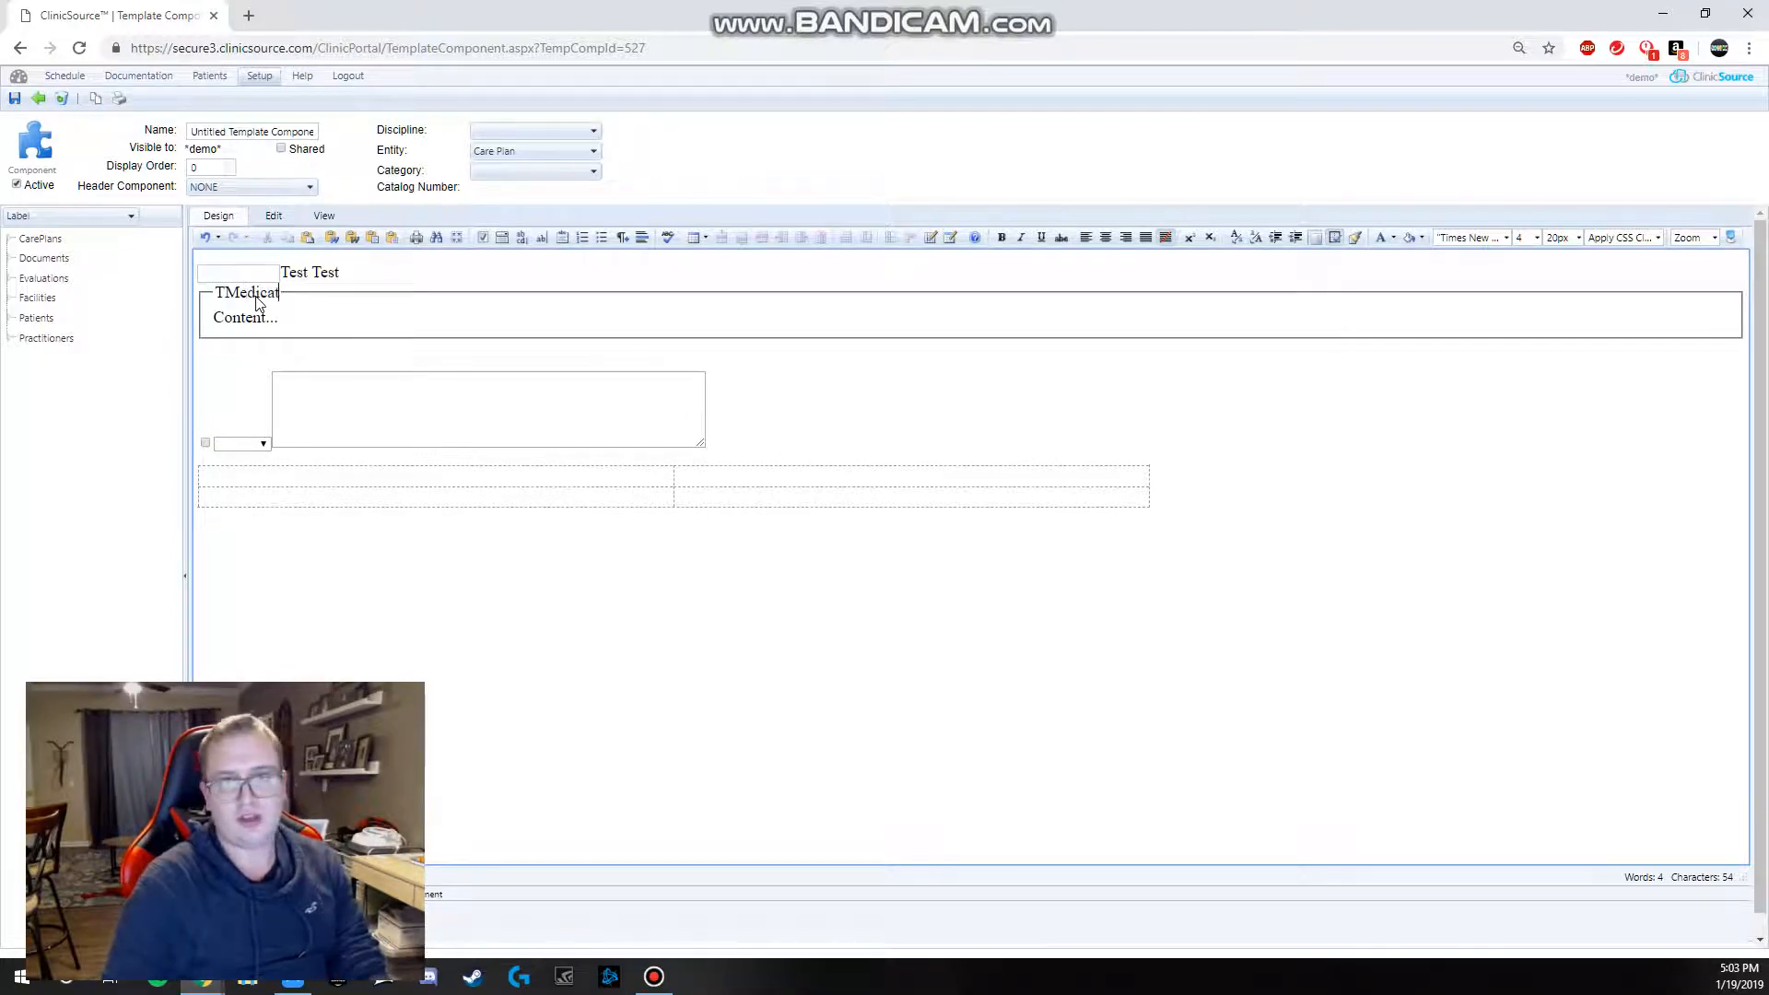
text(ions)
click(223, 294)
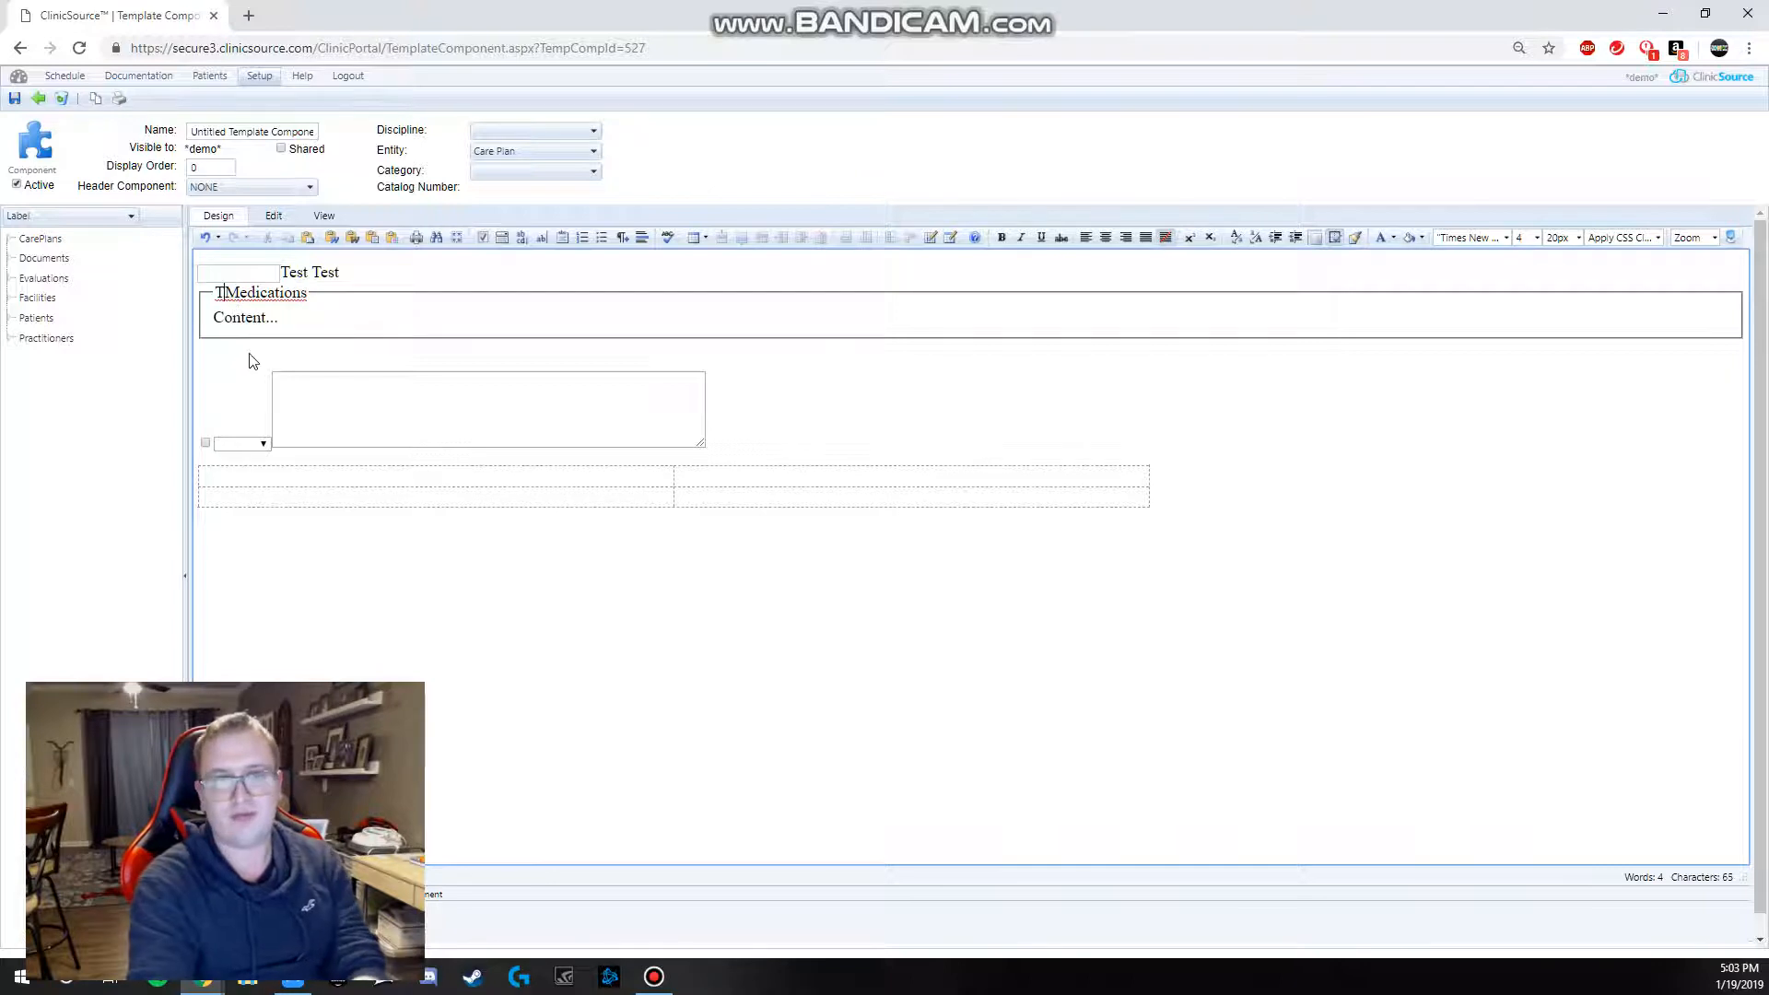
key(BackSpace)
drag(288, 319, 219, 317)
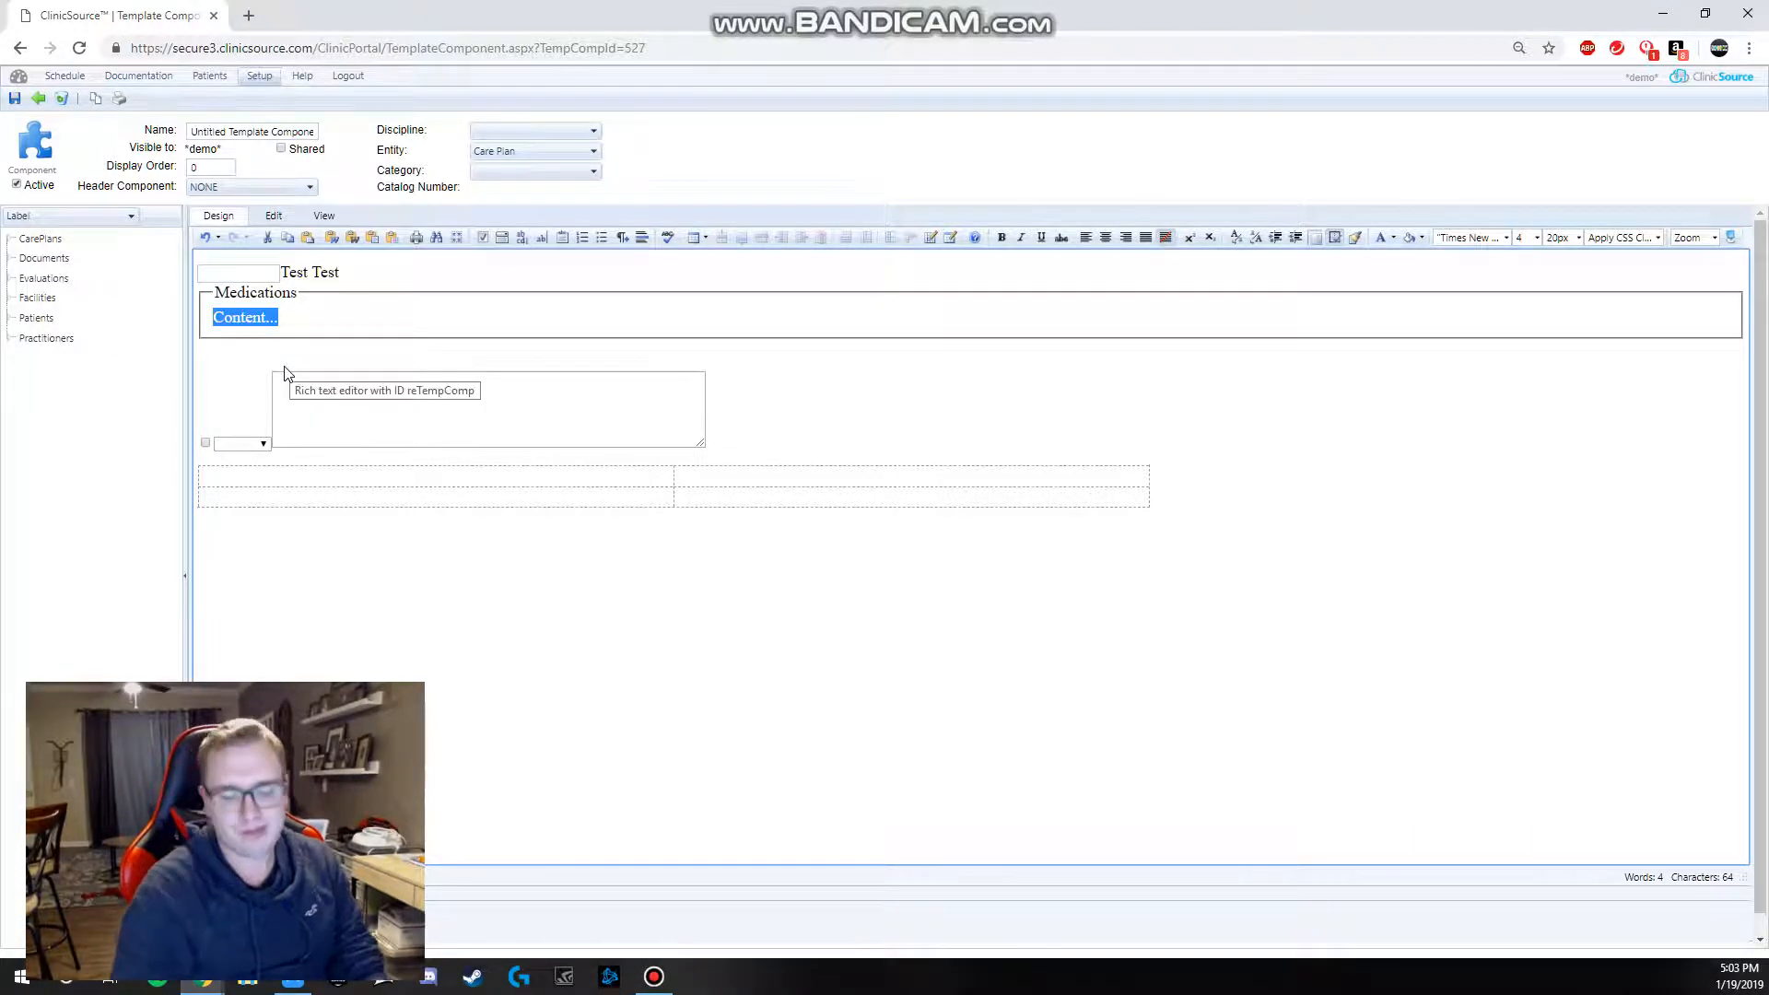
text(Nam)
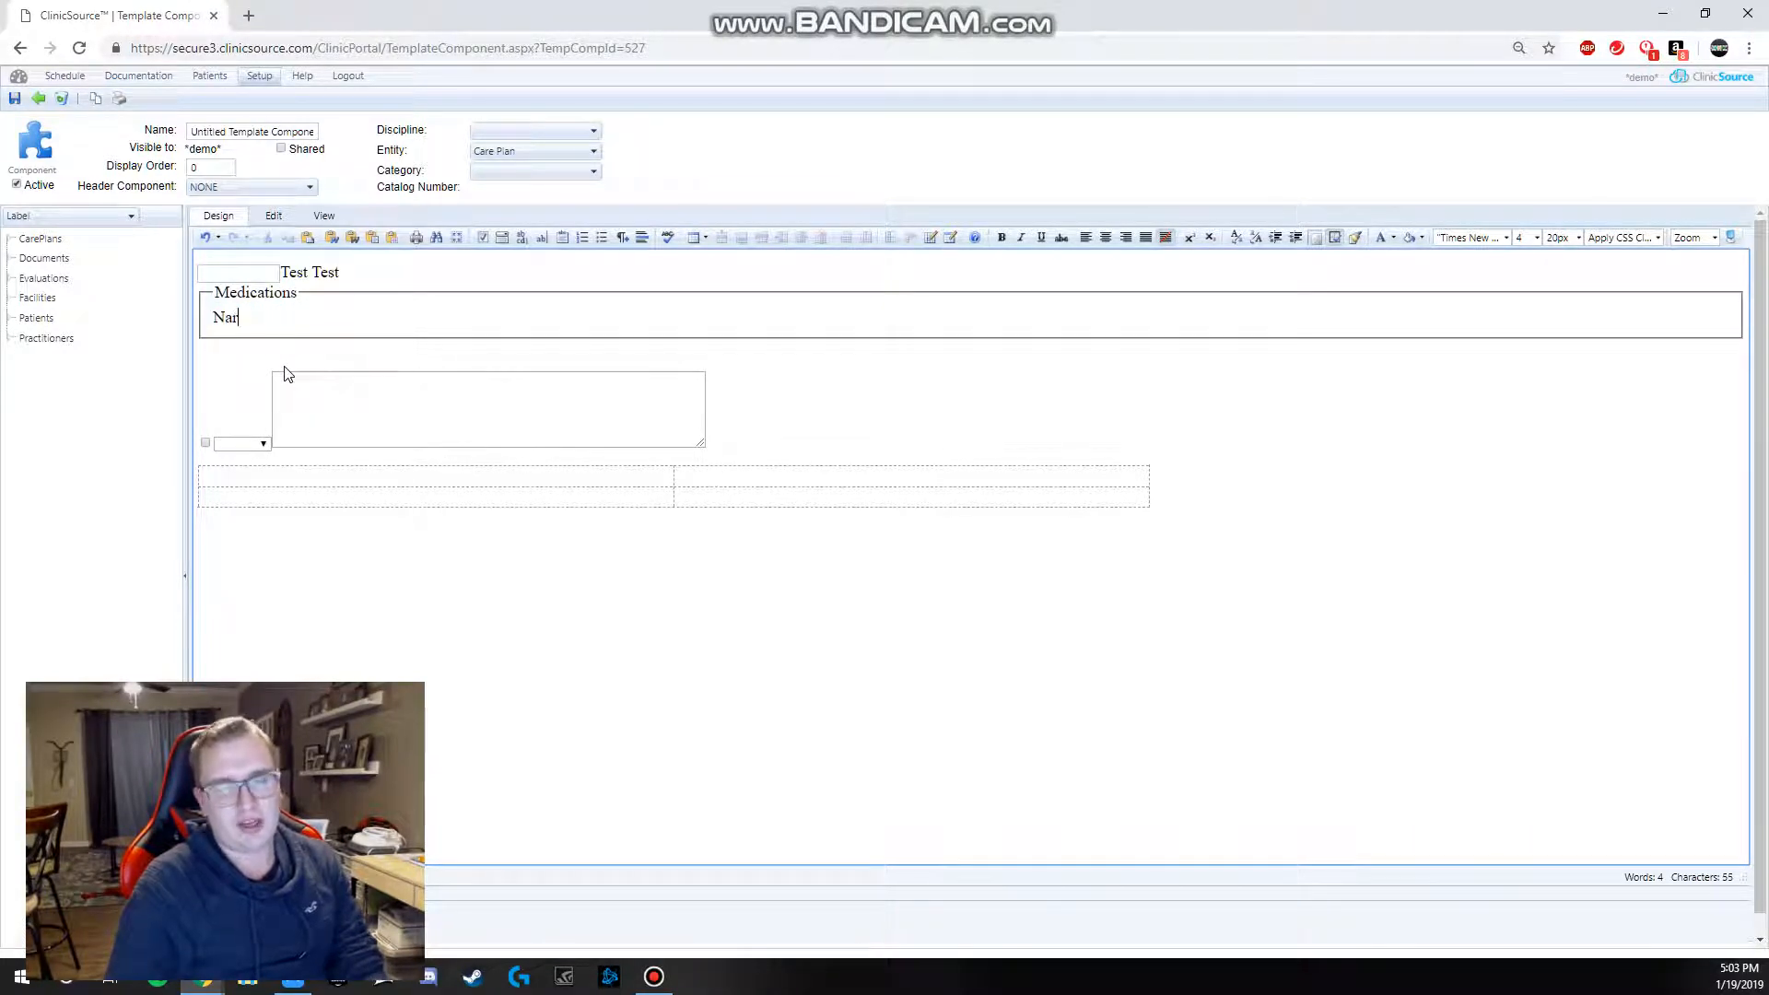
Step: Convert the "Medications" block into a numbered list and add two more items, each reading "f"
click(581, 239)
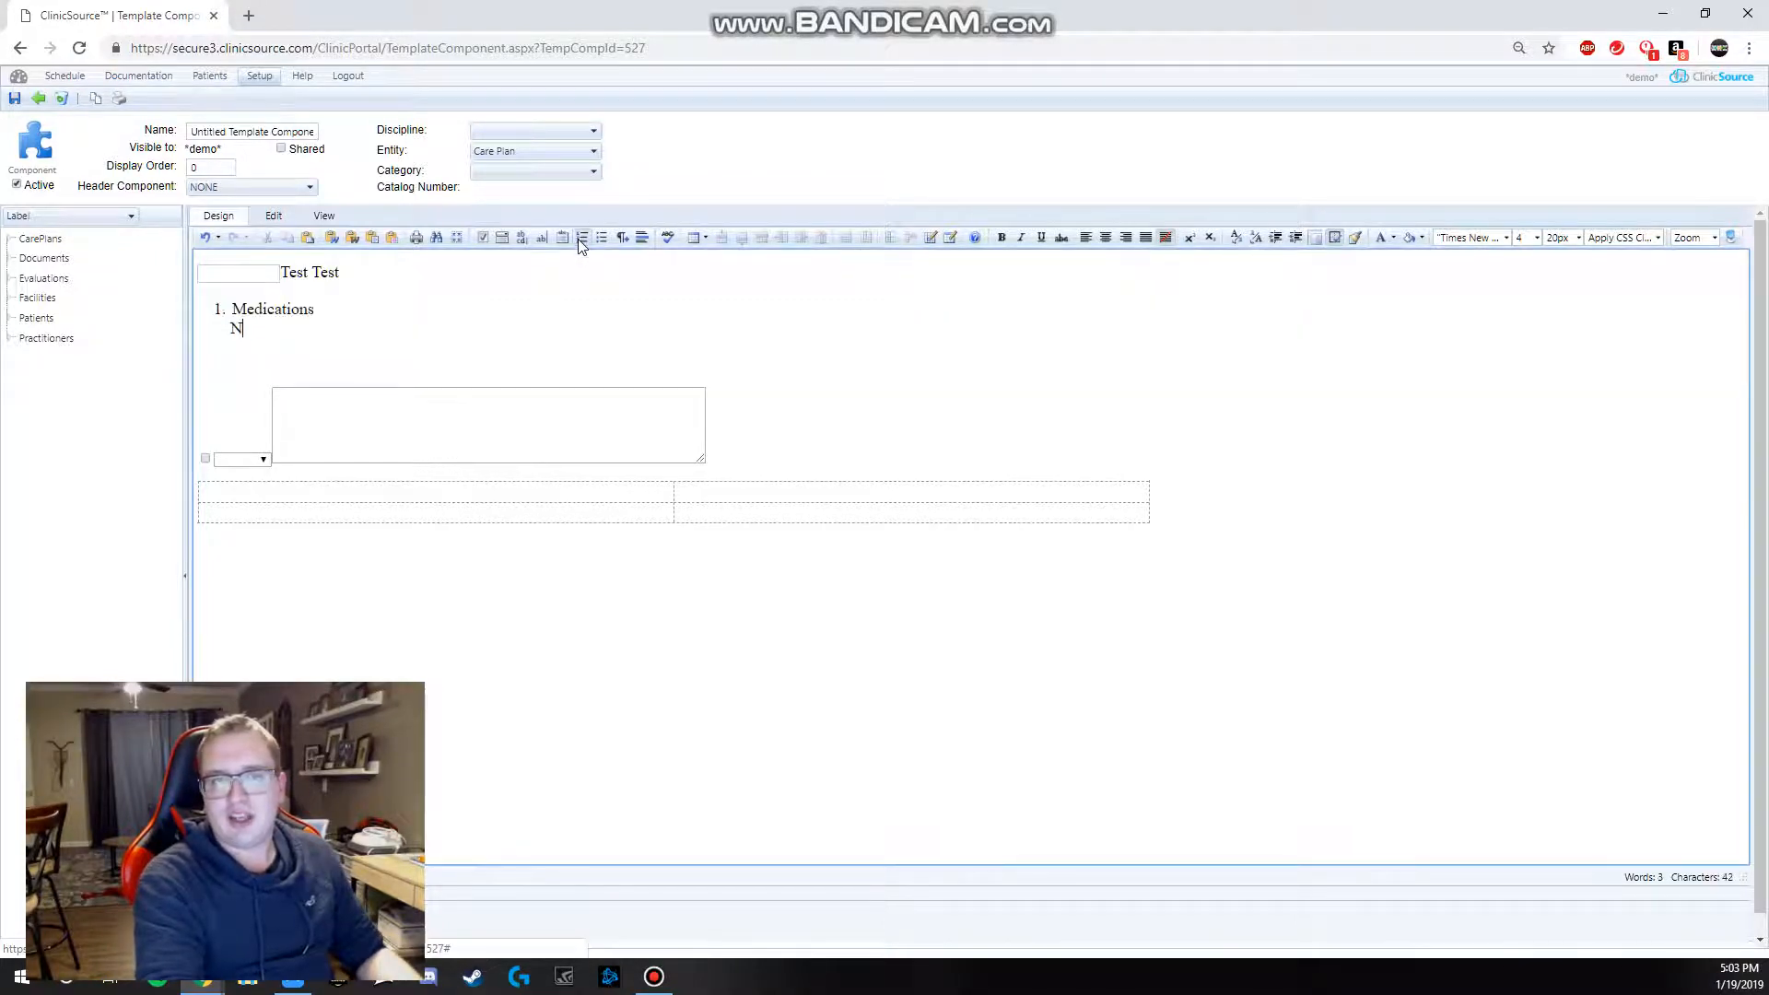
key(Return)
key(Return)
key(Return)
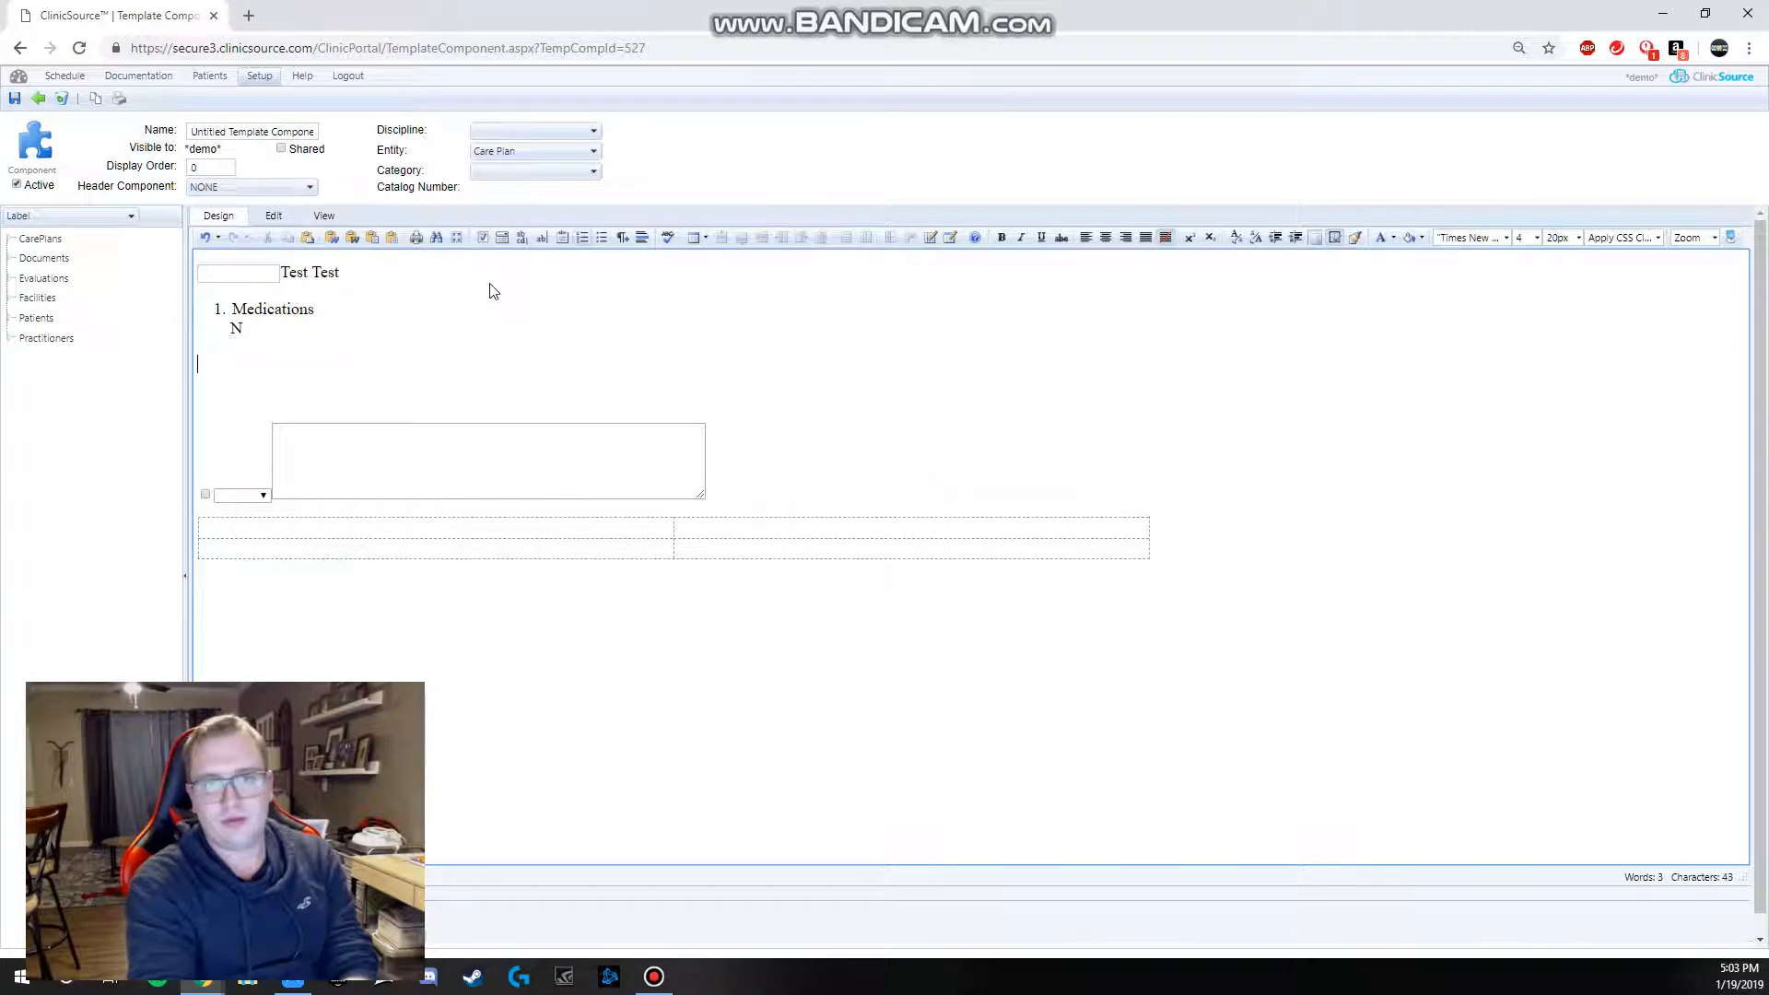
key(BackSpace)
key(BackSpace)
key(BackSpace)
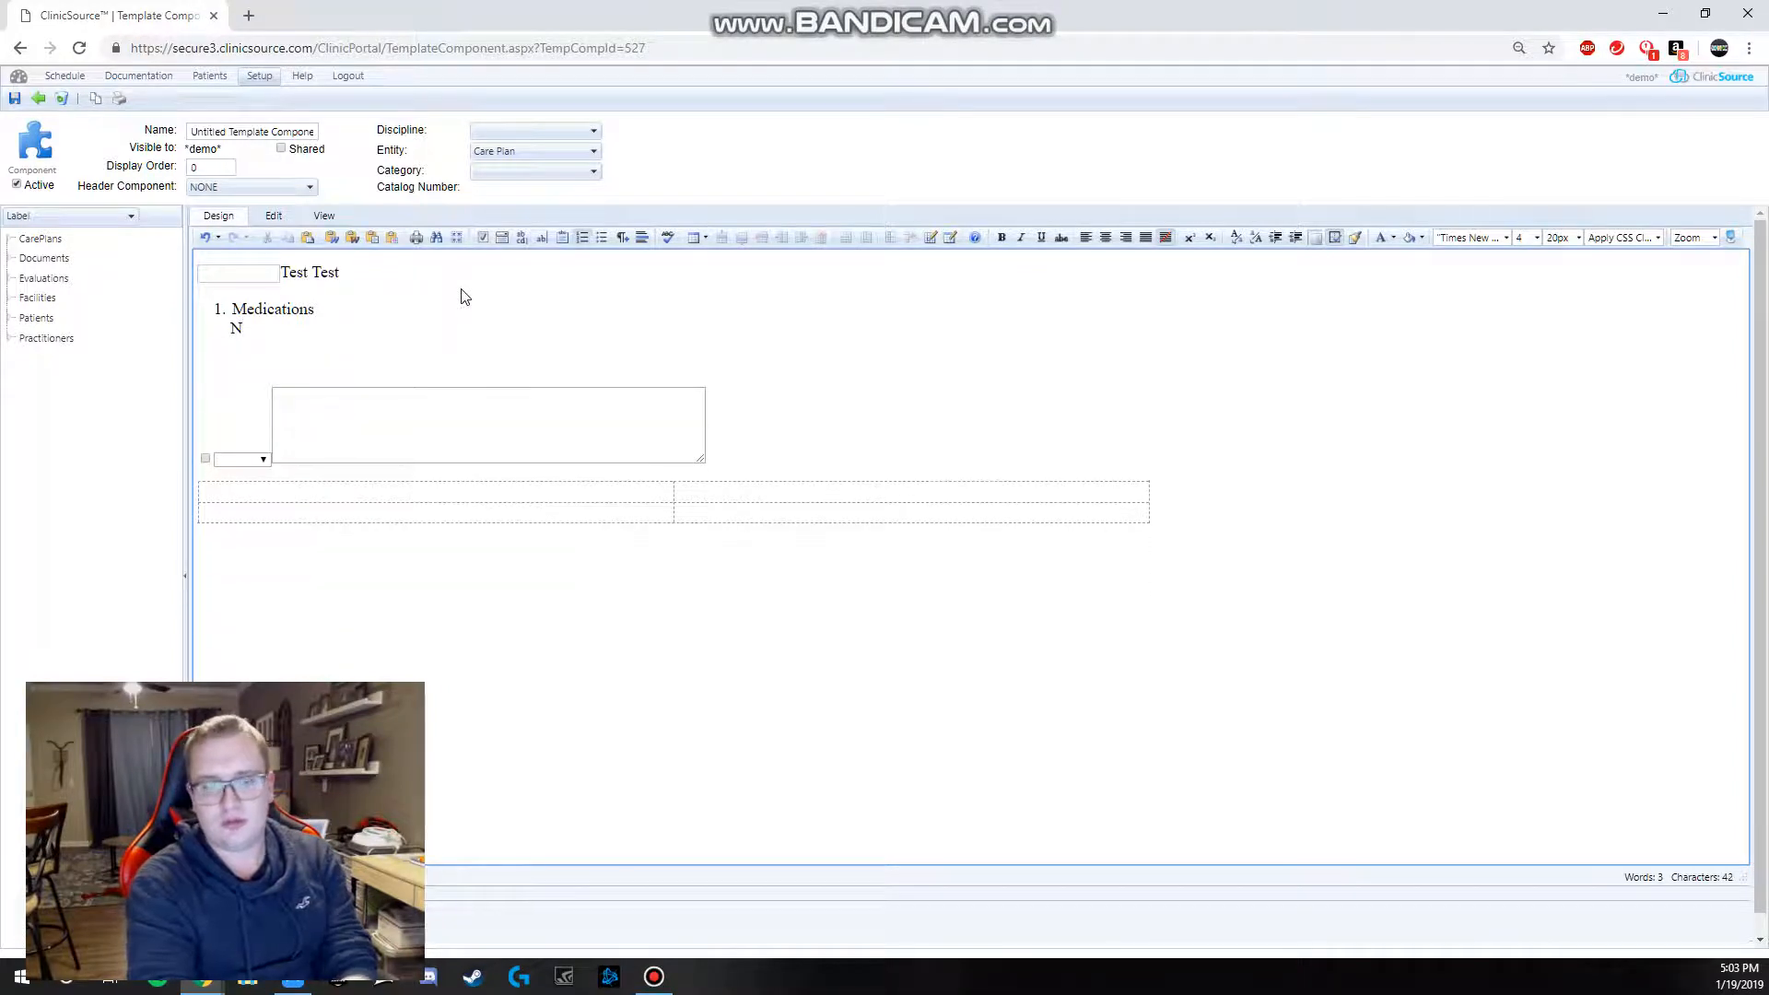
key(Return)
text(f)
key(Return)
text(f)
key(Return)
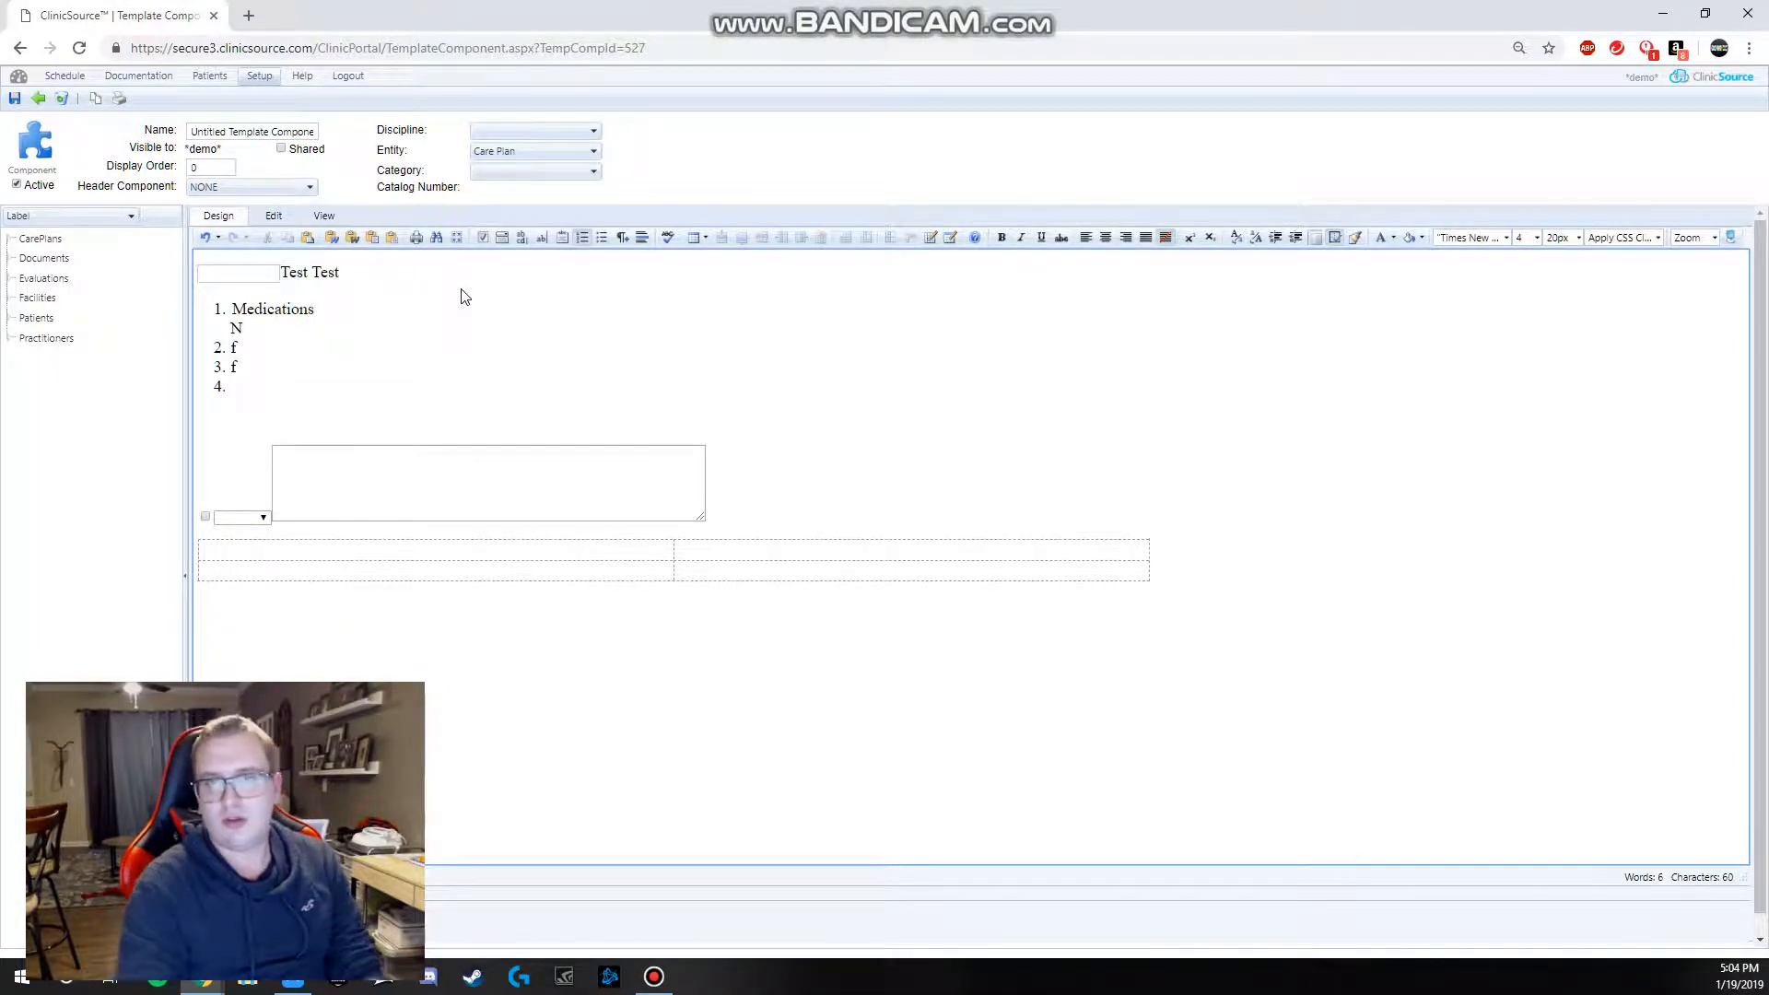
Step: Create a bulleted list below the numbered one with four items reading "2", and insert a new paragraph at its end
click(601, 238)
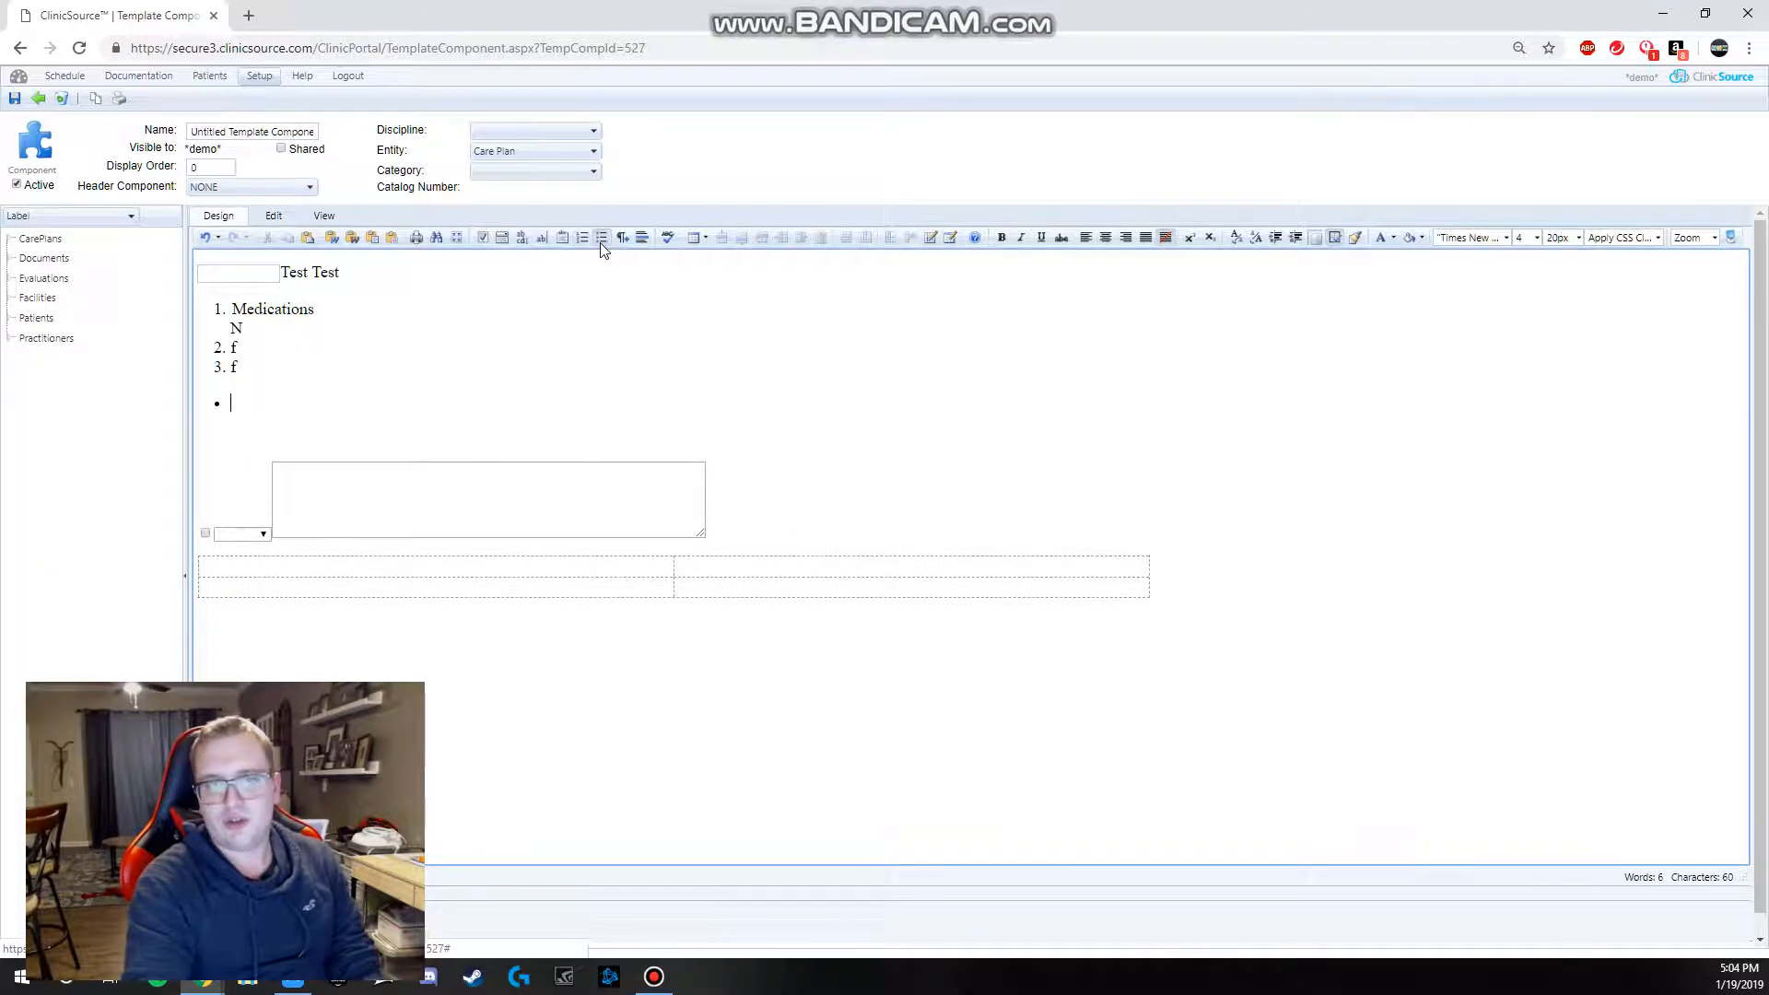
text(2)
key(Return)
text(2)
key(Return)
text(2)
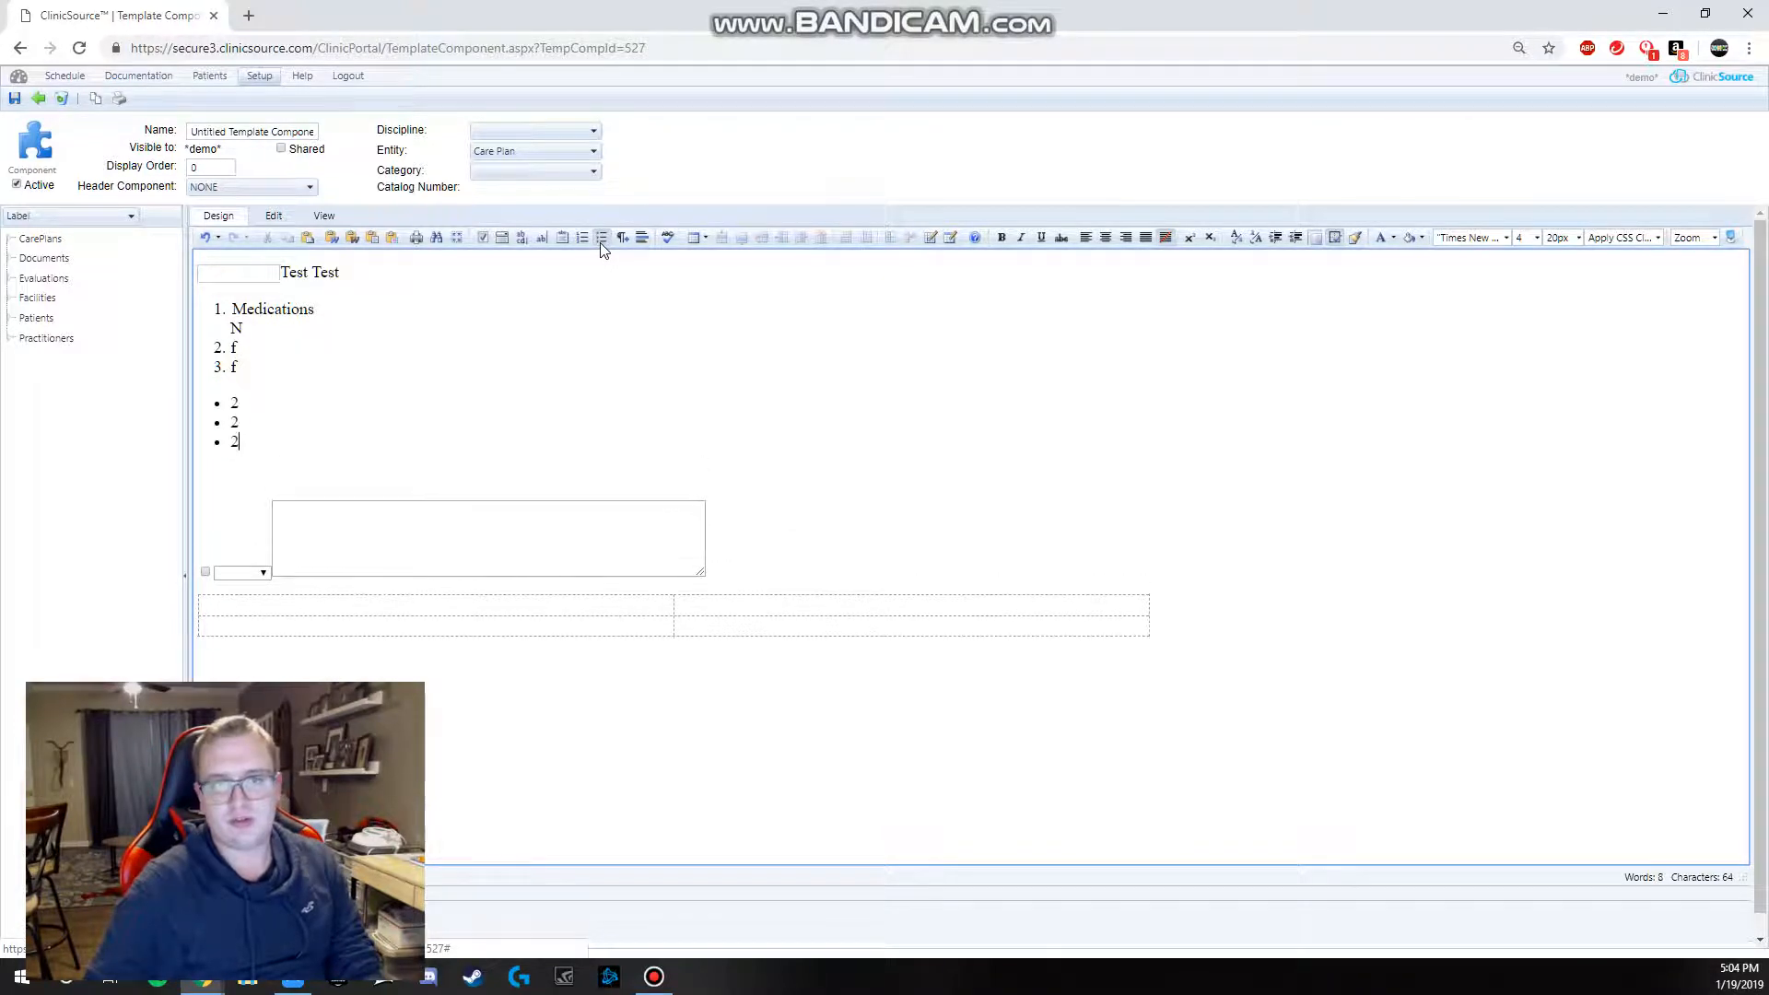
key(Return)
text(2)
key(Return)
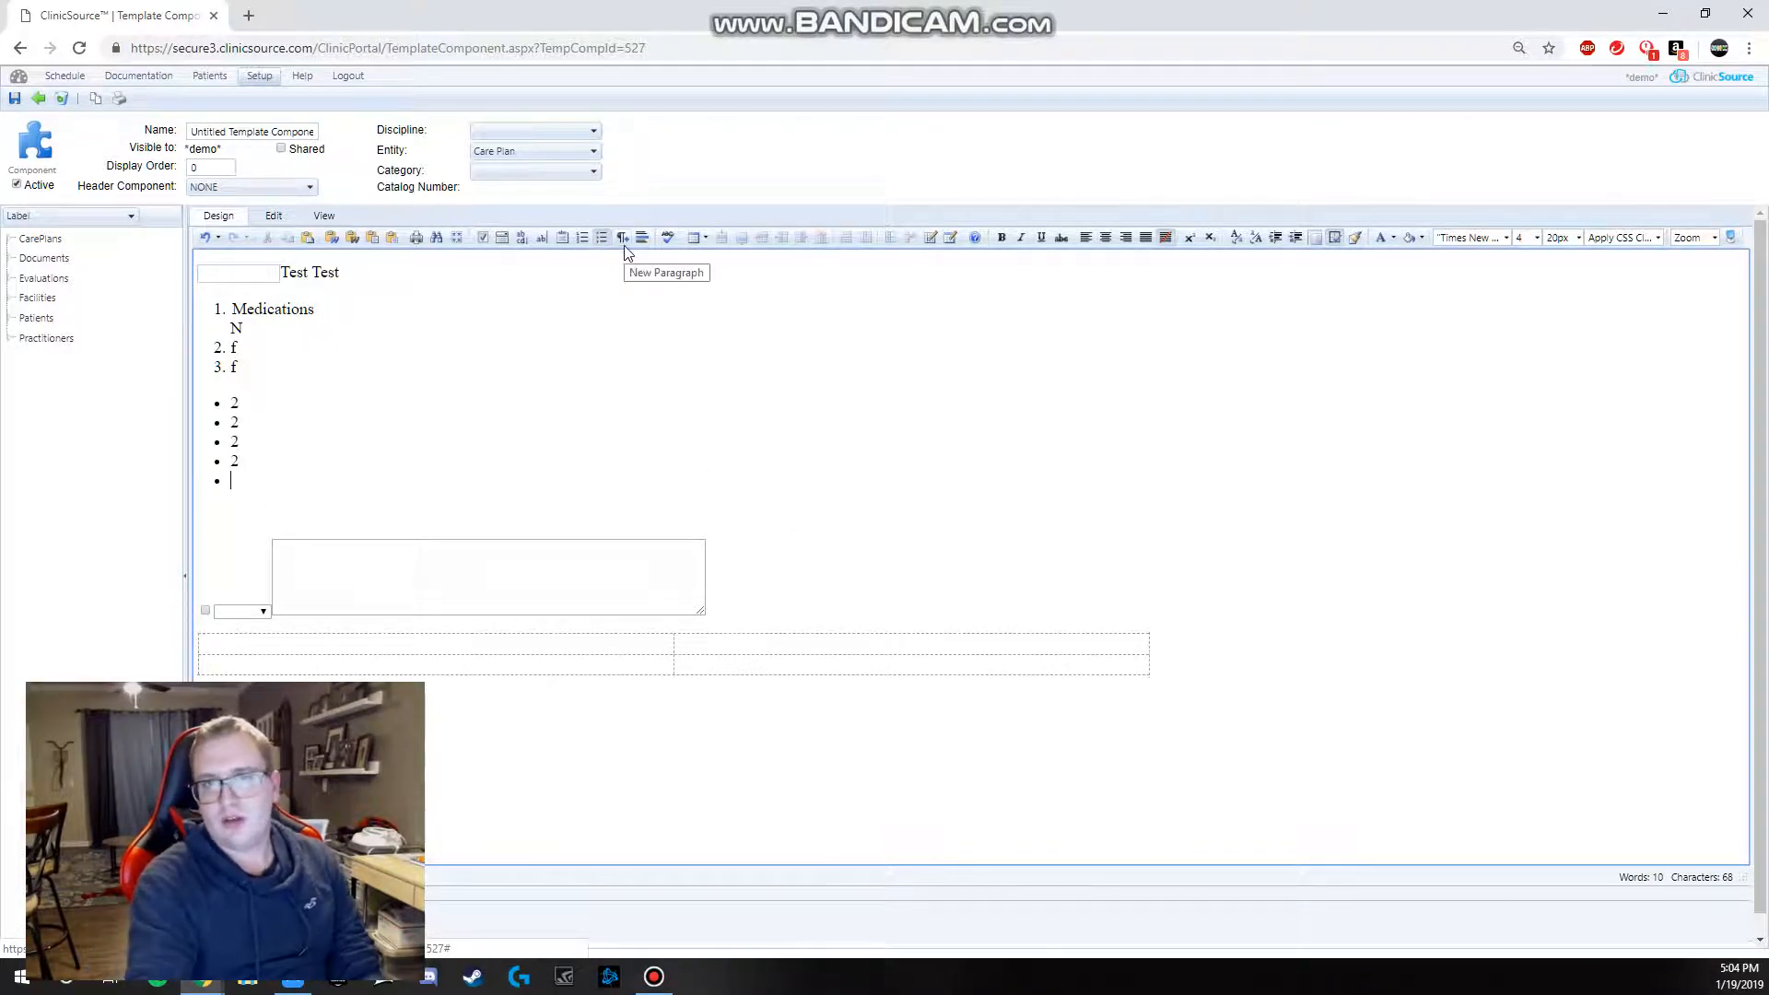
click(625, 247)
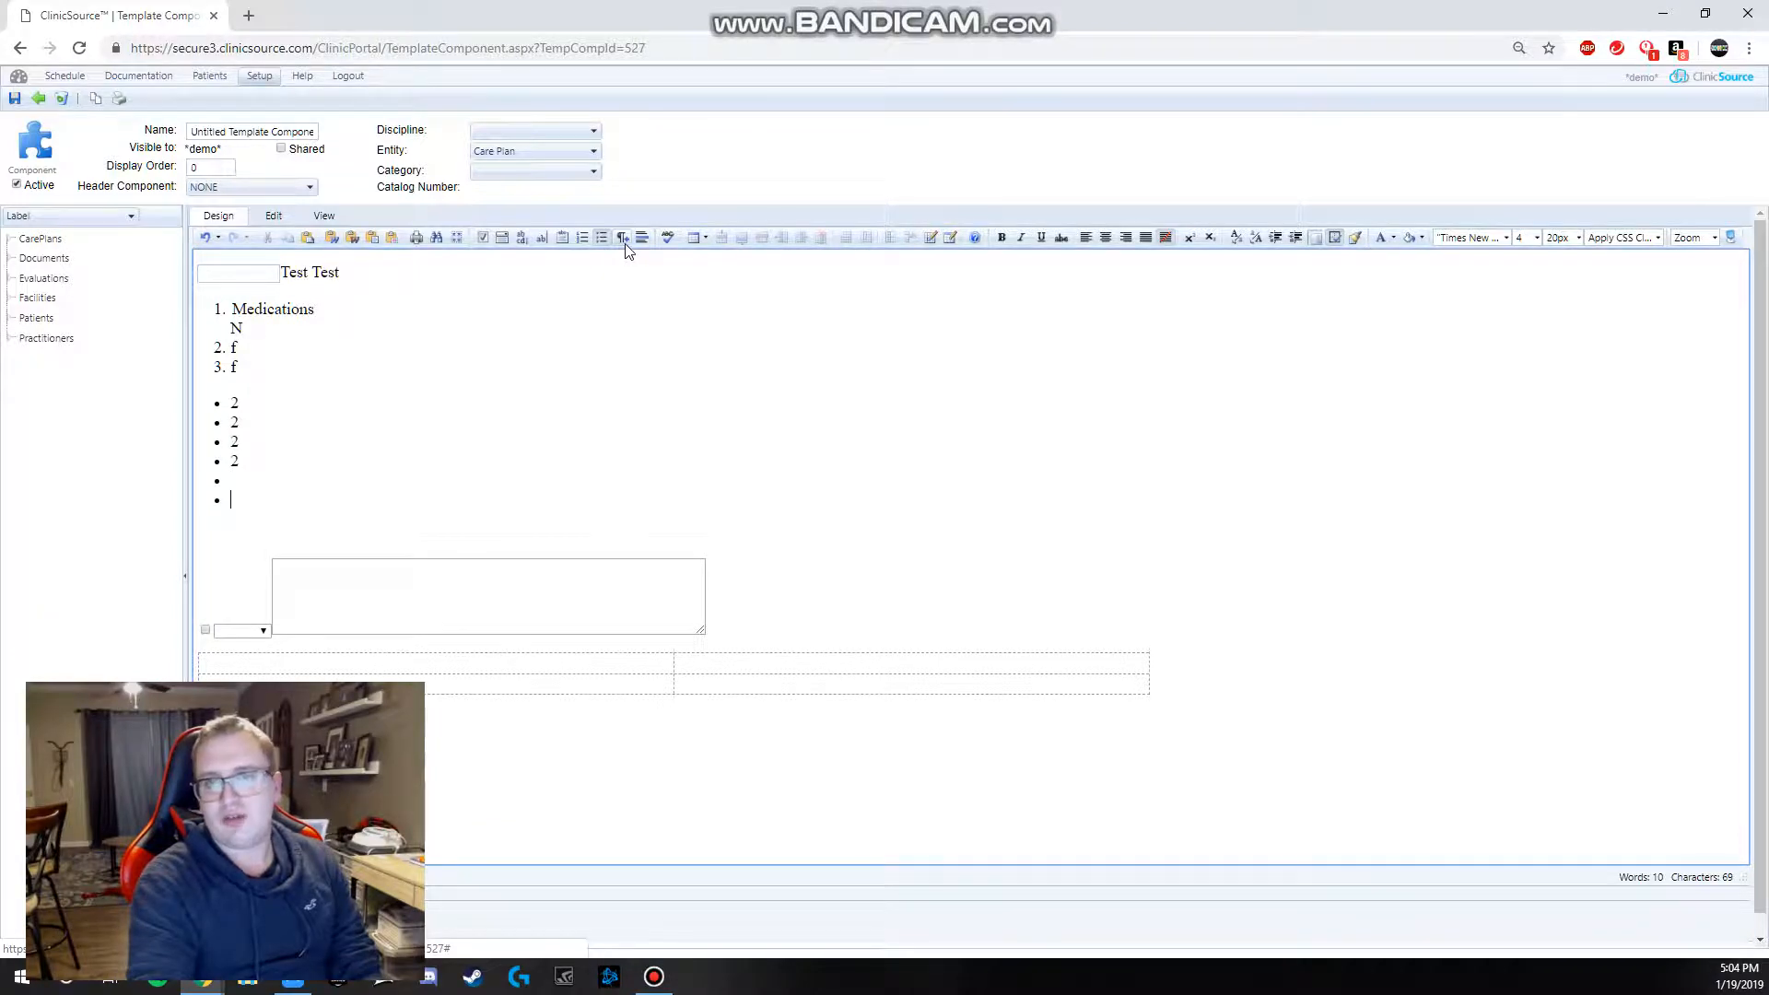
Step: Insert a horizontal rule below the bulleted list with "ddddddd" before the checkbox, and another rule between the empty bullets
click(219, 539)
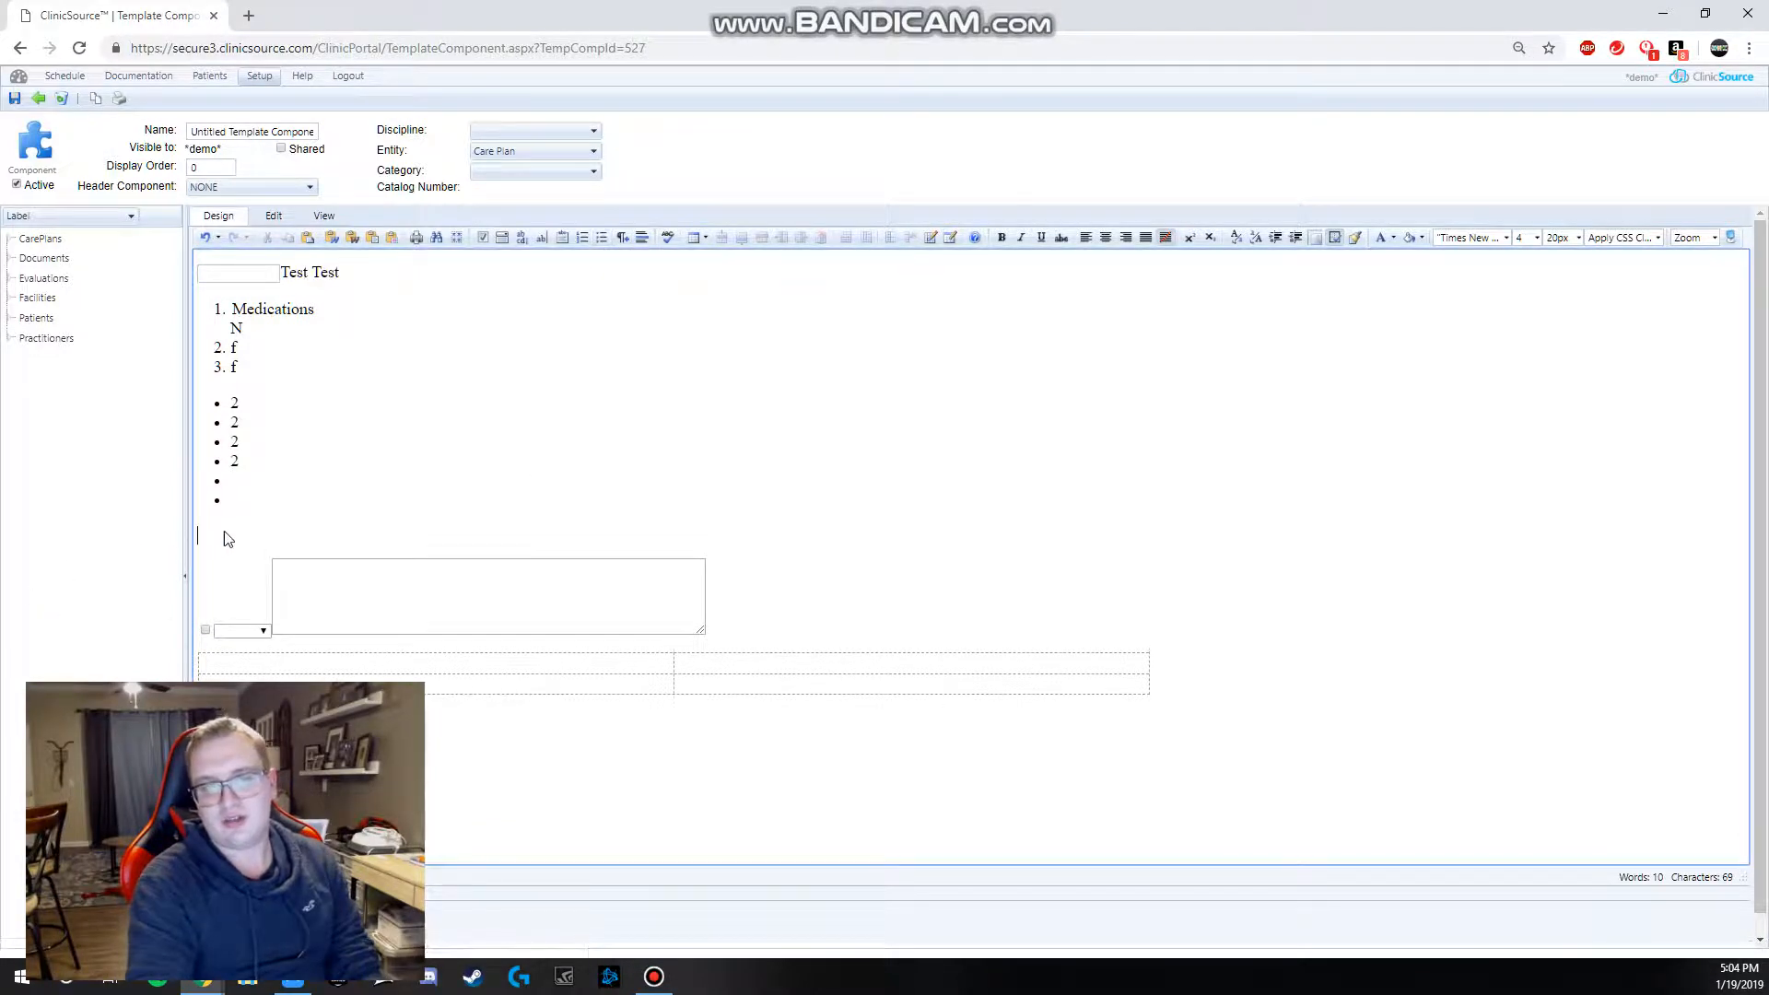
click(640, 239)
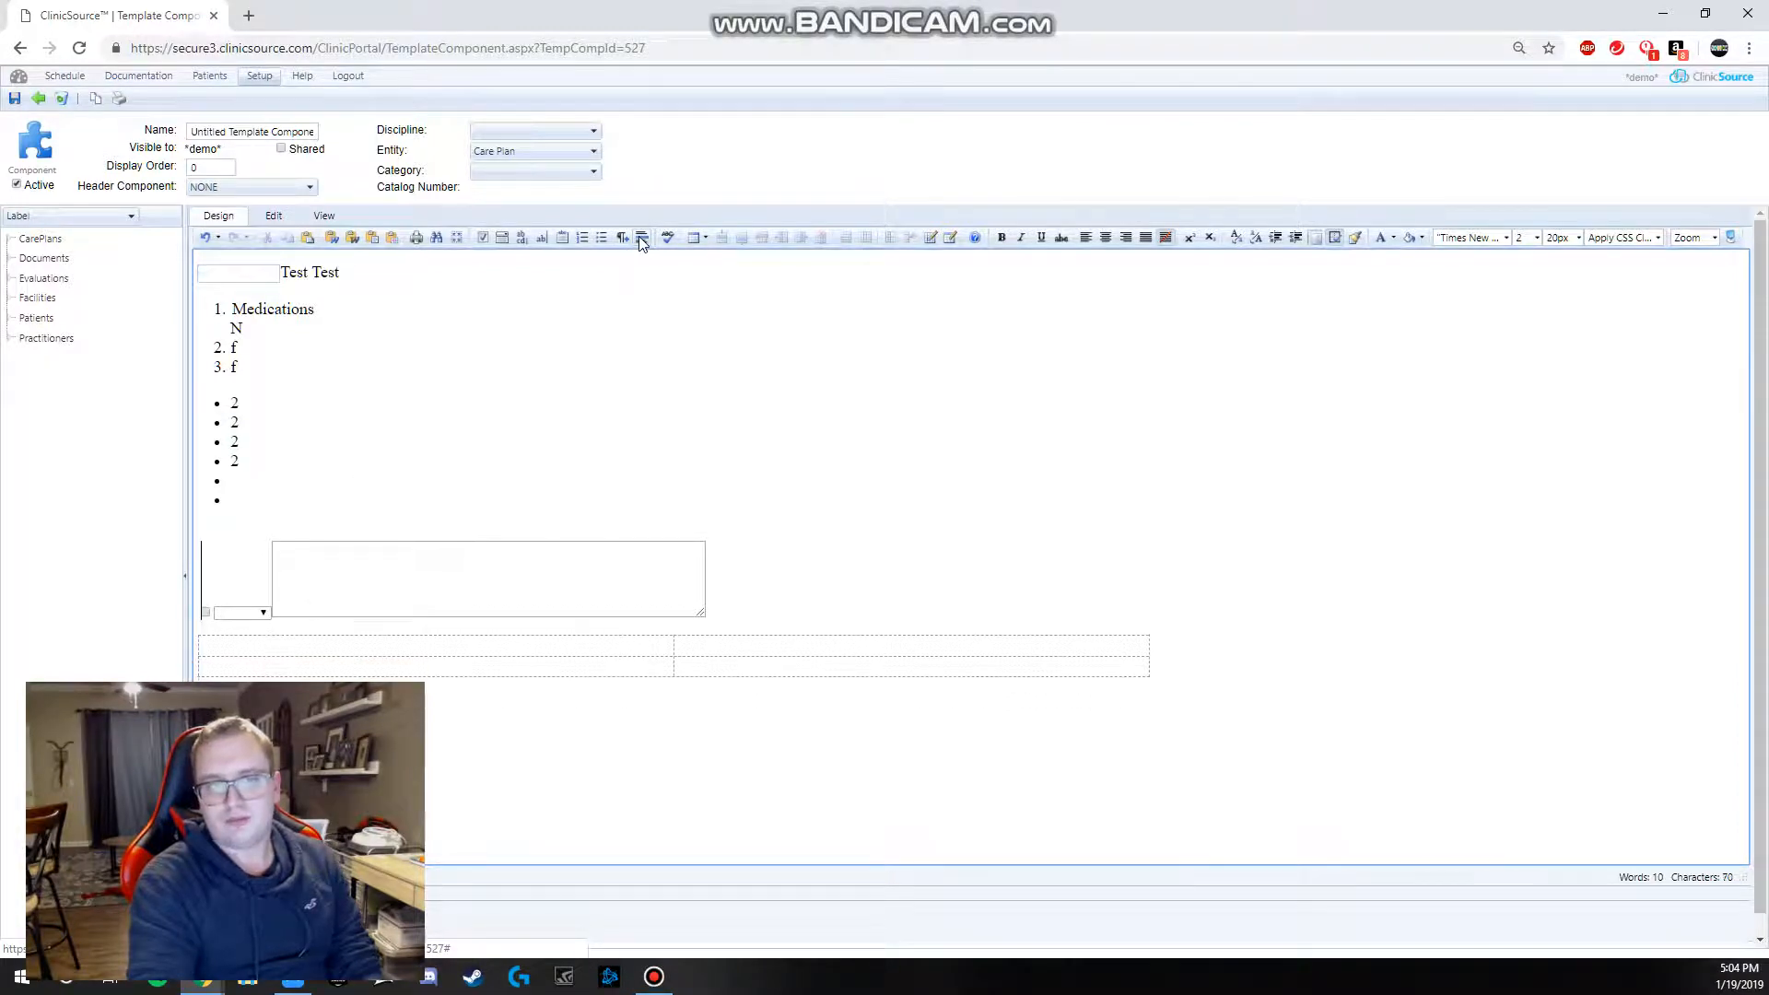
text(ddd)
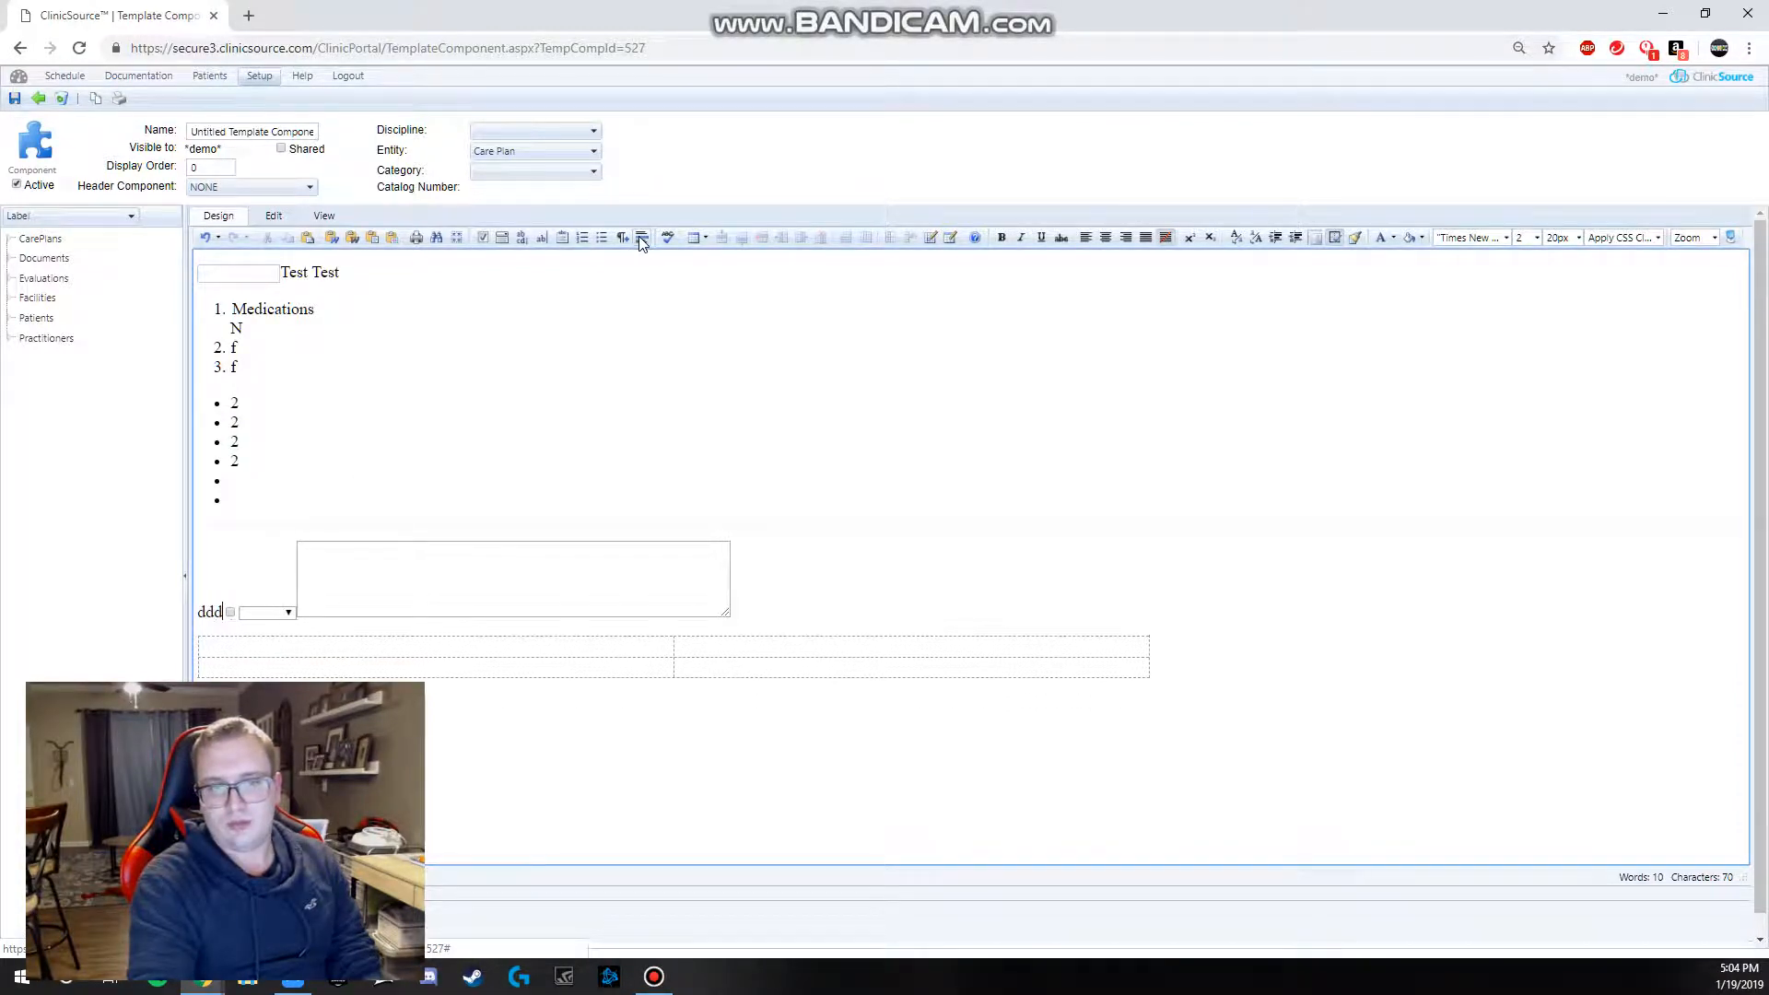
text(dddd)
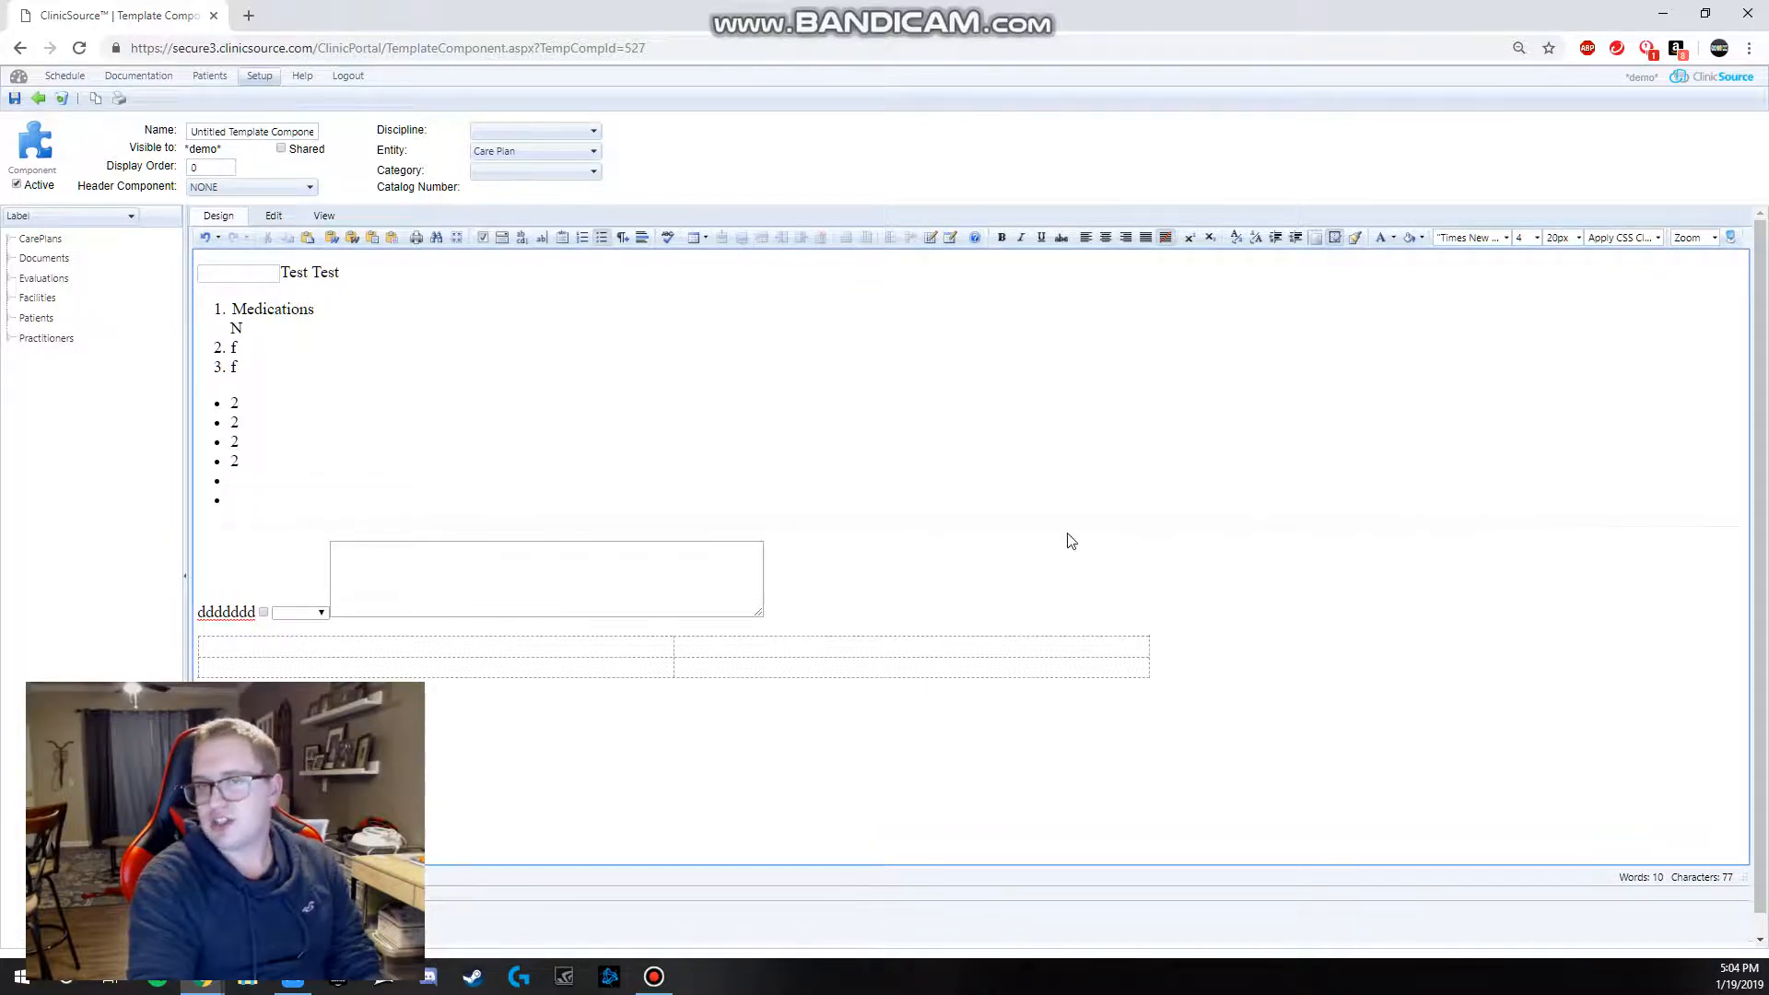
click(643, 240)
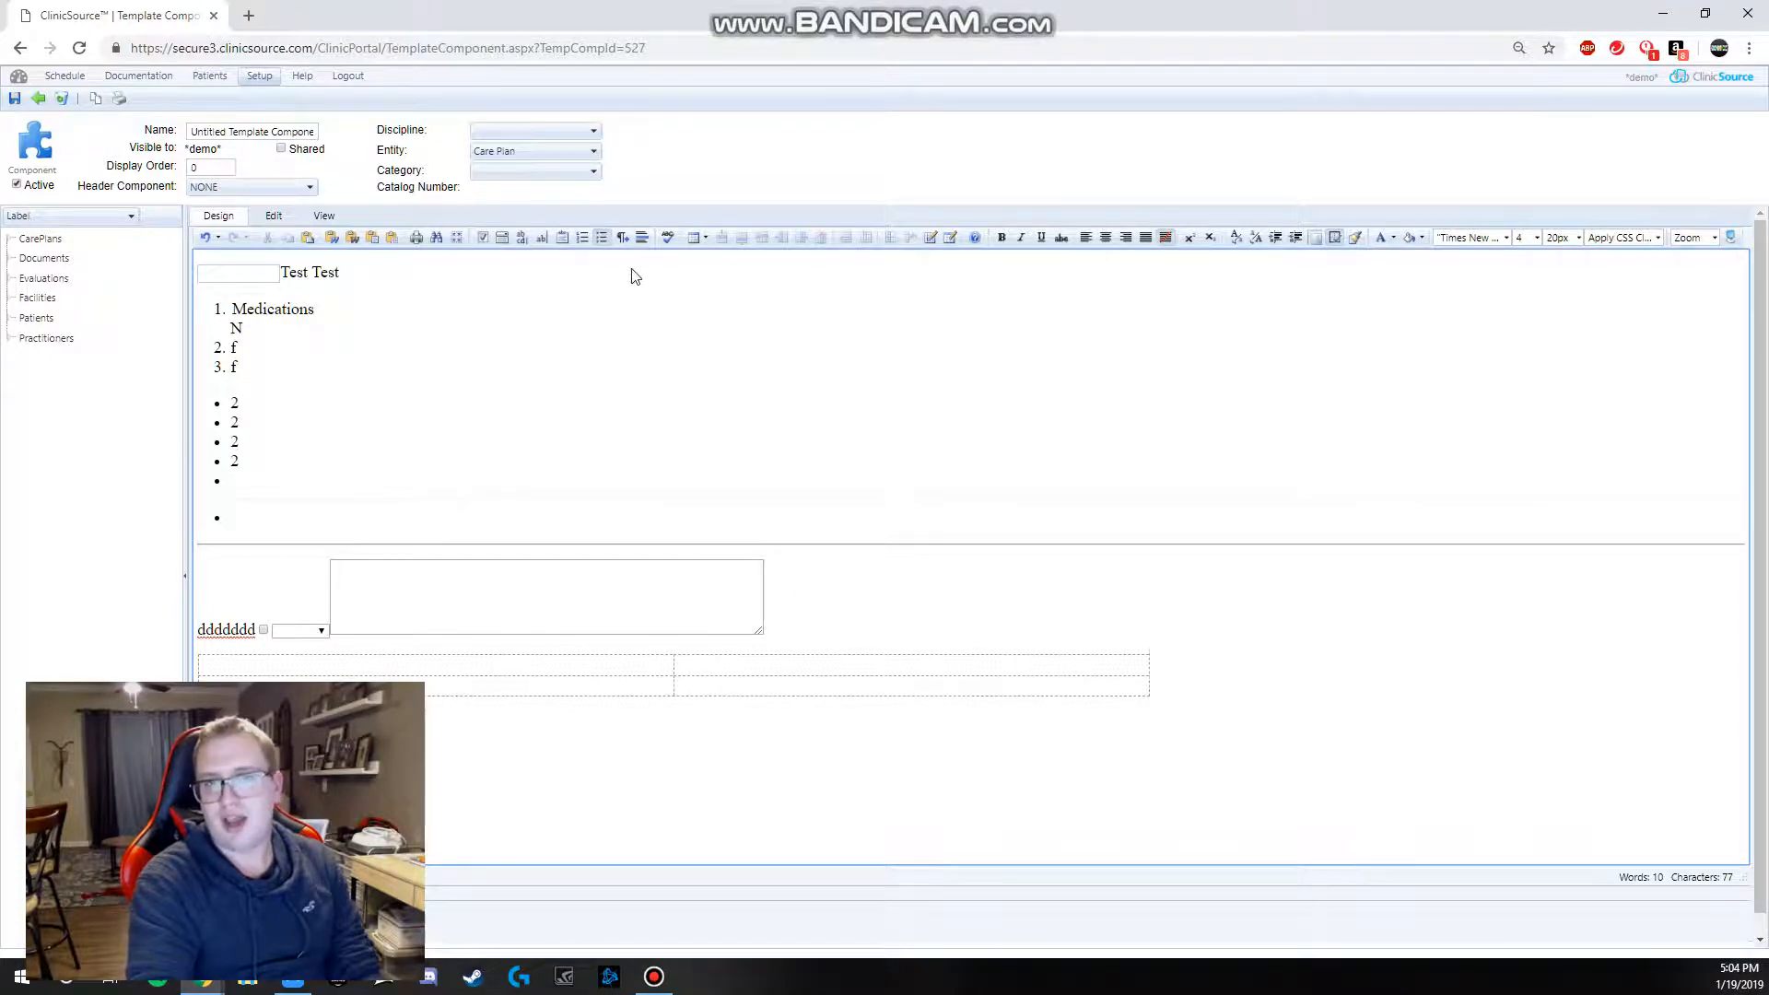
Step: Run the spell checker on the component and check the correction options for "ddddddd"
click(671, 239)
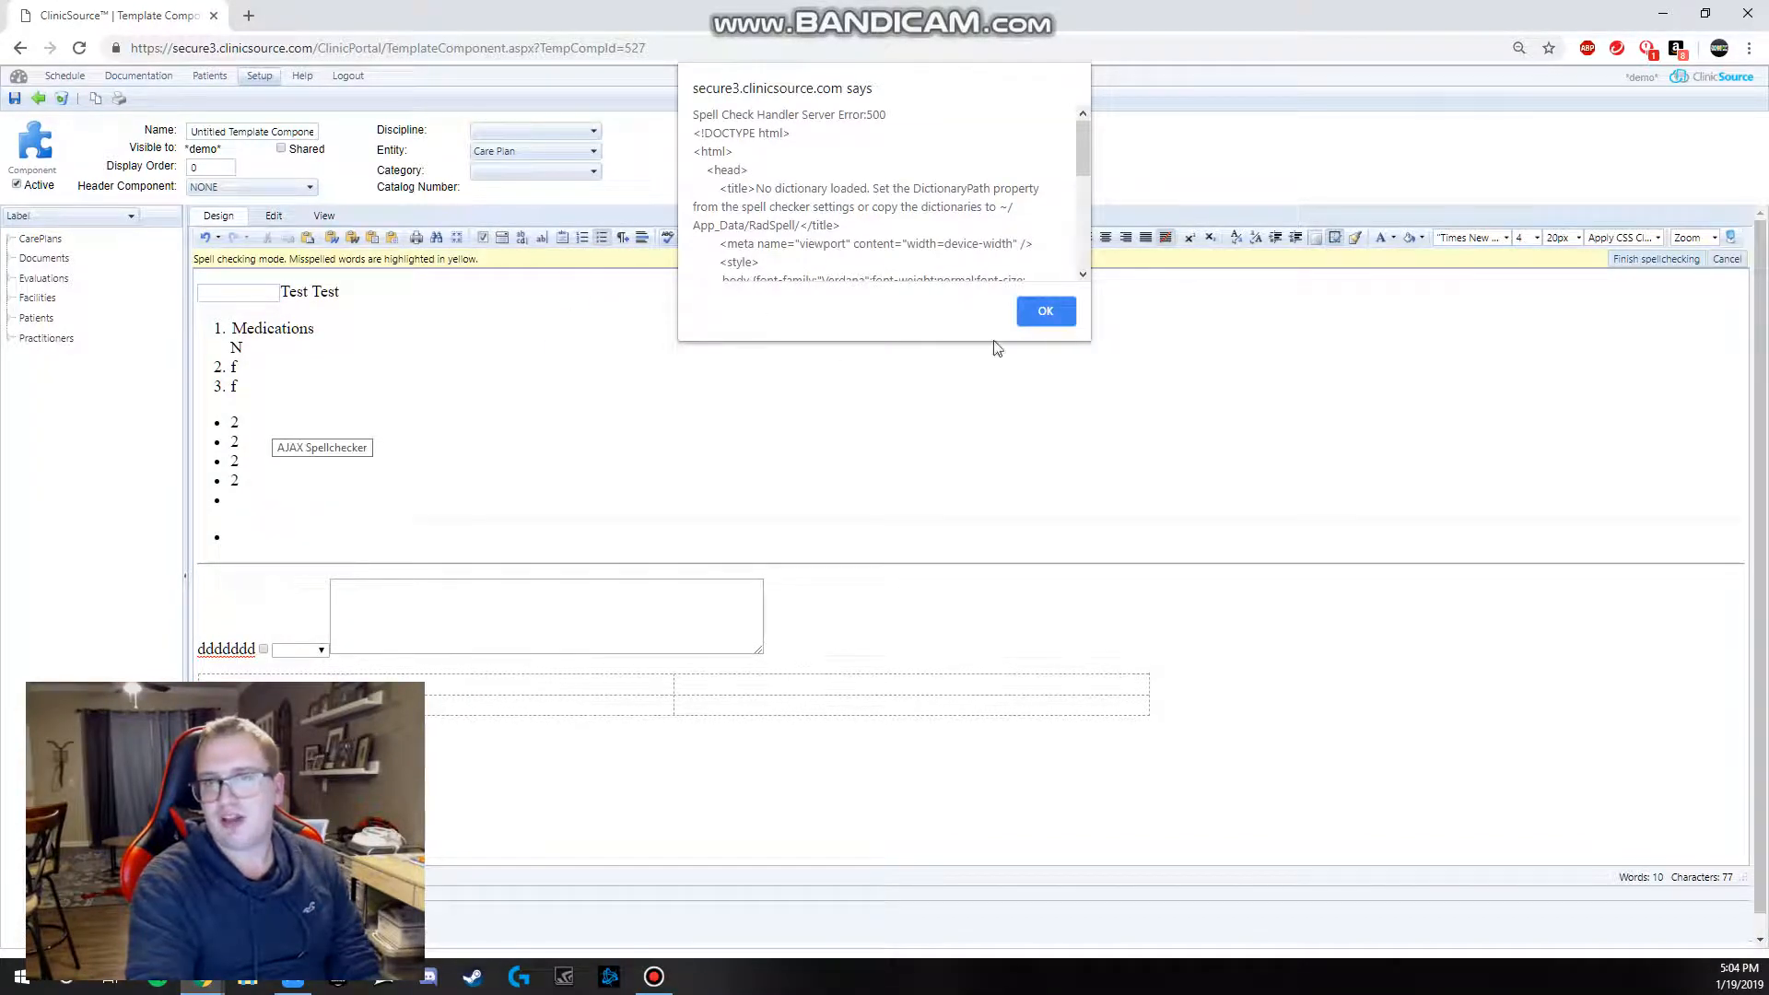
key(Return)
right_click(256, 651)
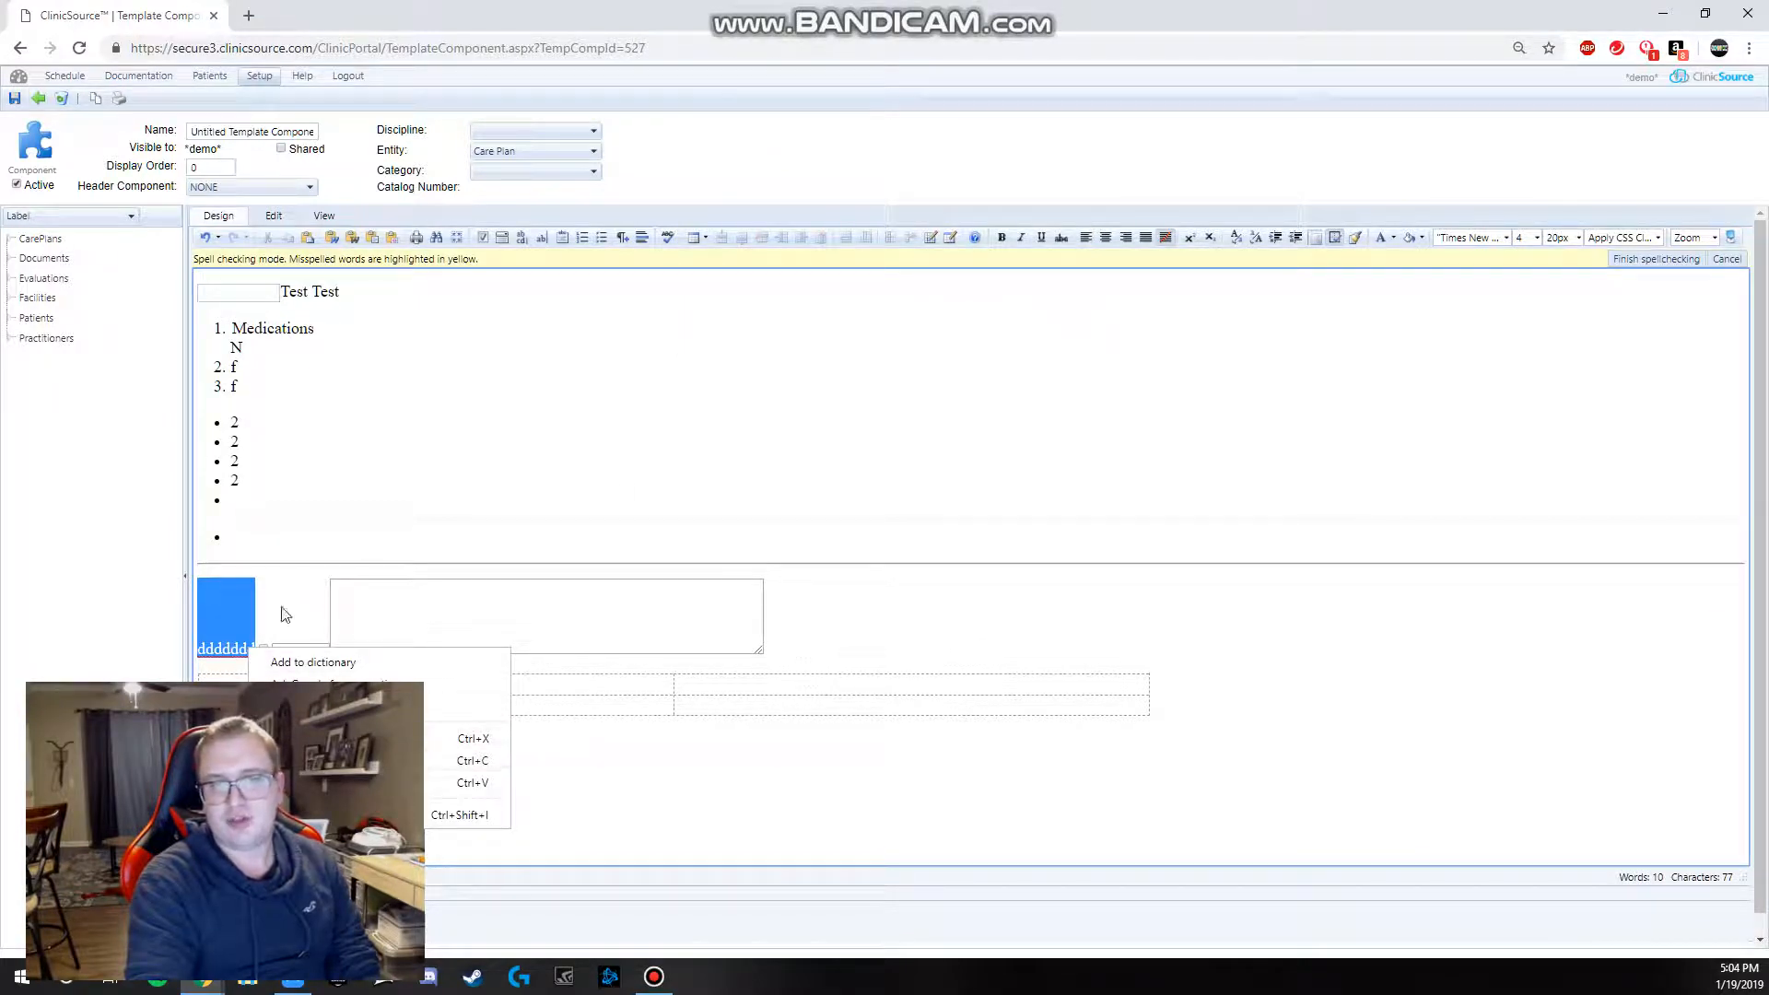
click(697, 388)
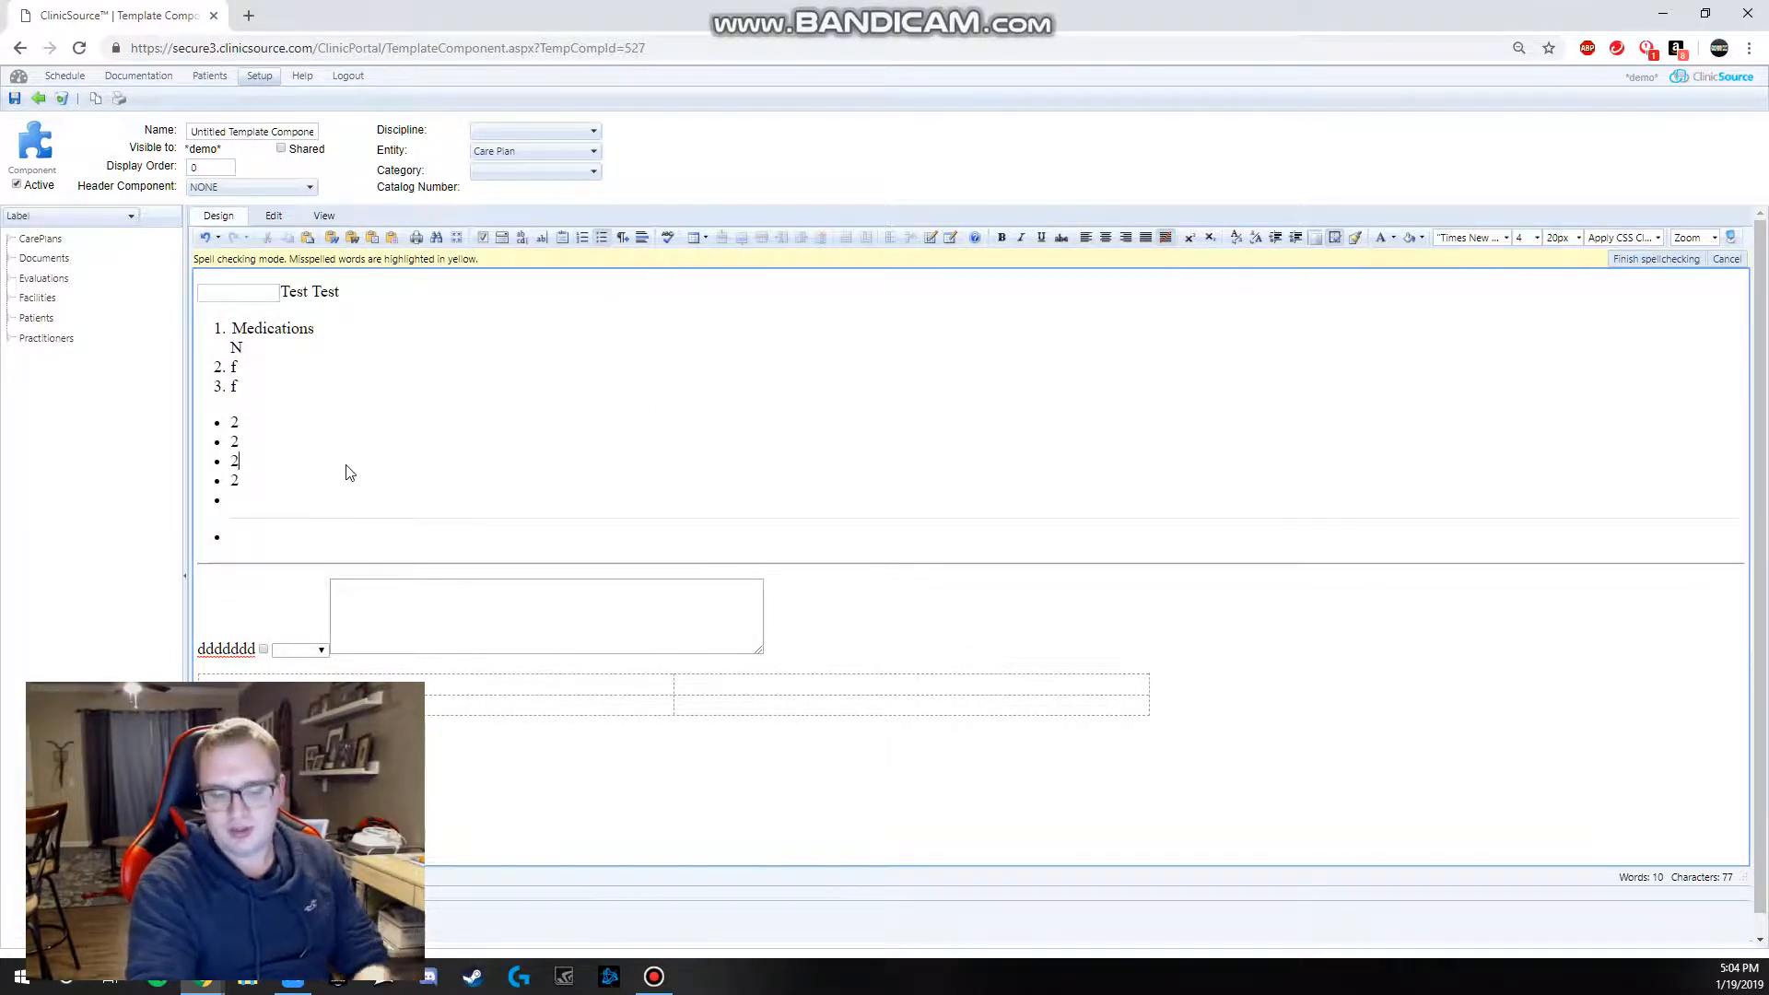
Step: Delete all the component's content above the table, keeping only the empty table
drag(347, 465, 231, 435)
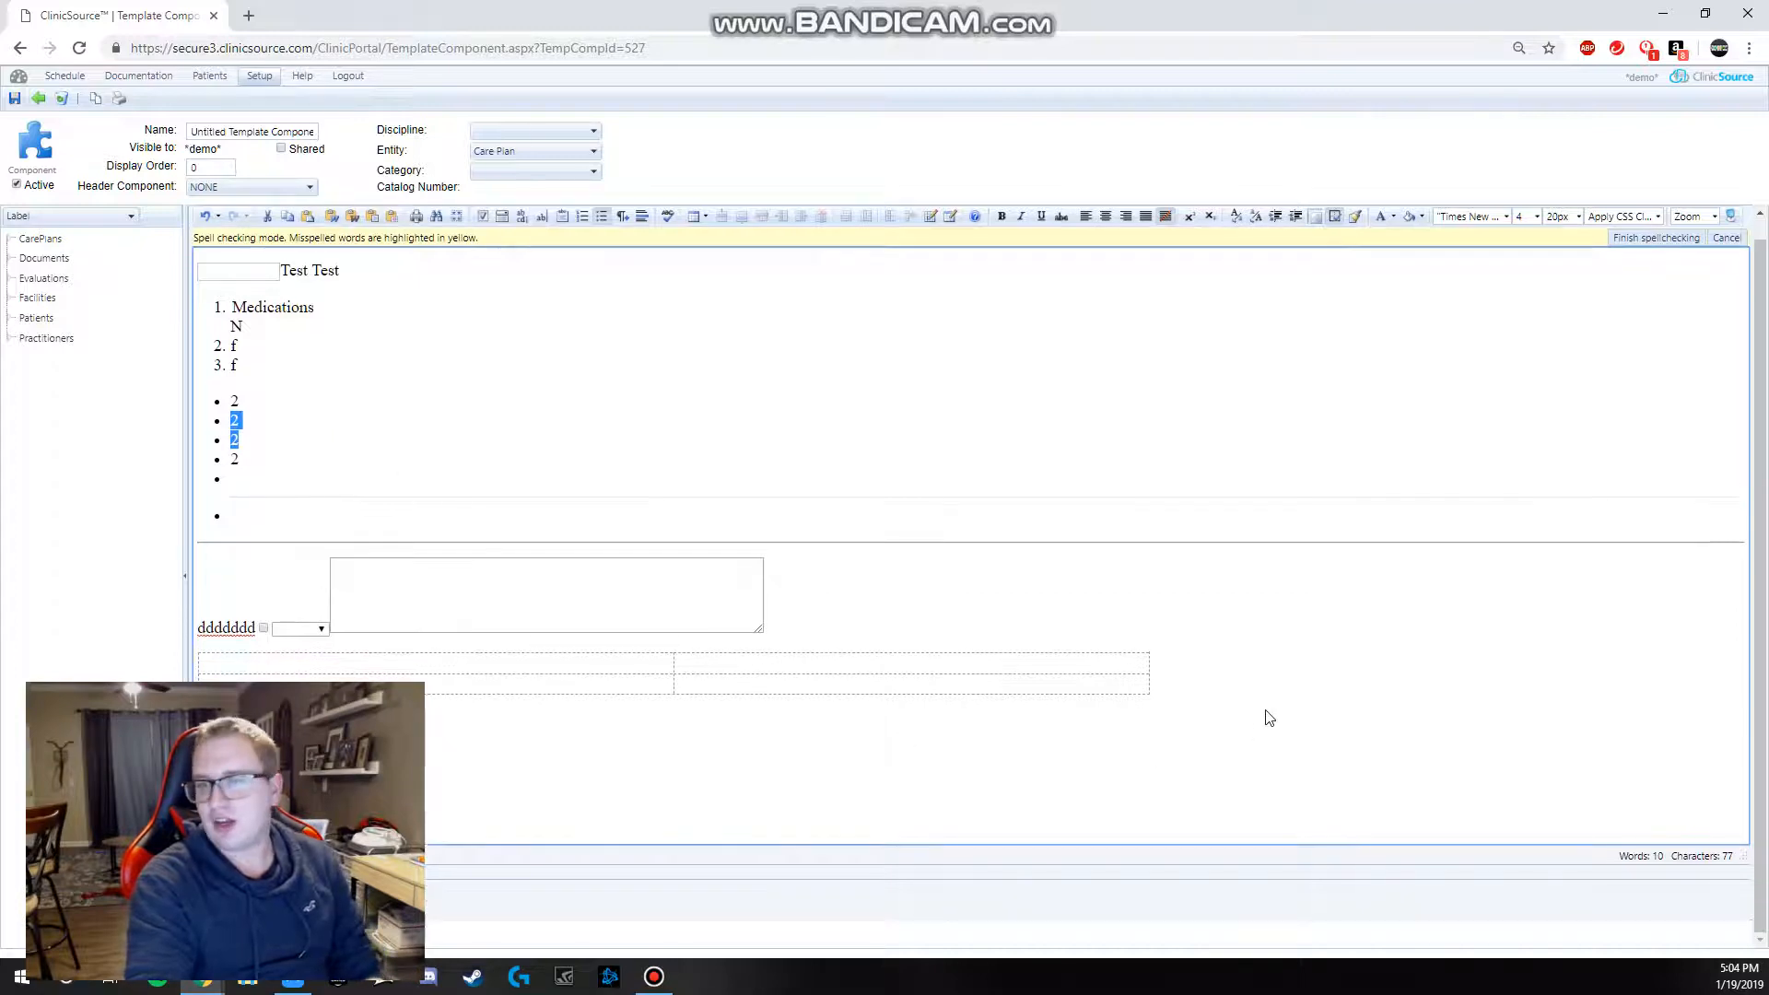
drag(1268, 715, 108, 197)
key(Delete)
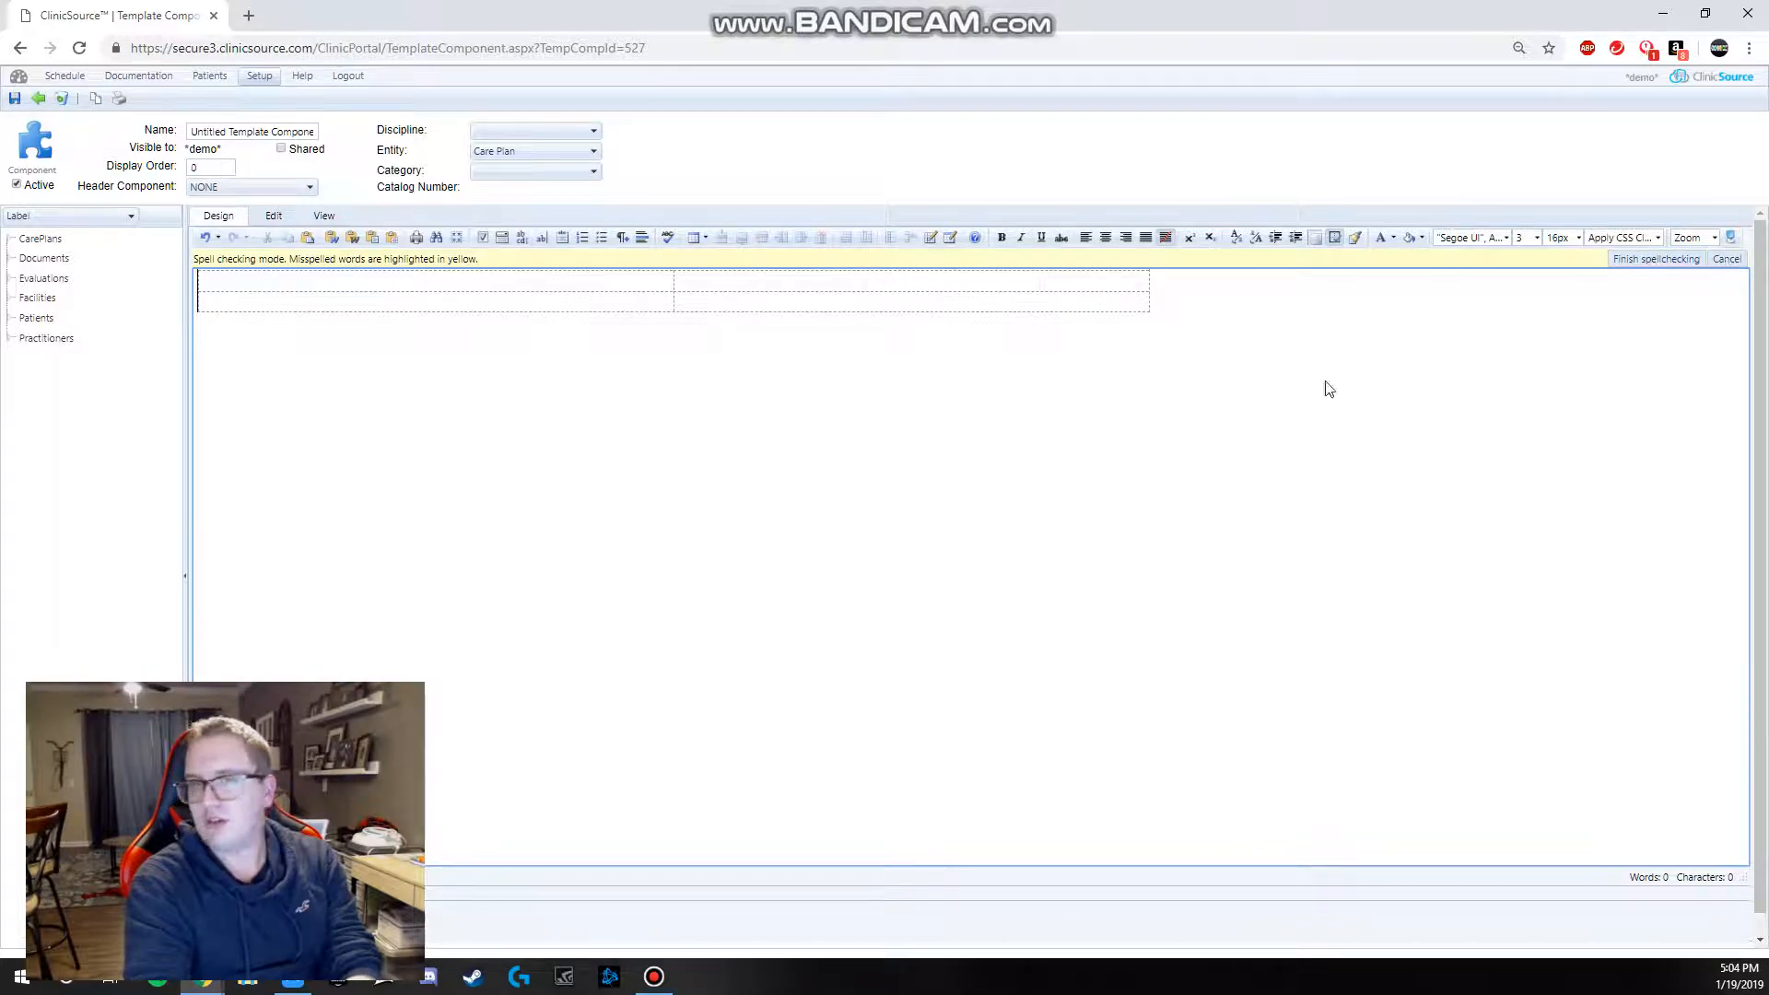
Step: Insert two rows above and one row below the table's bottom row, and delete the row that was selected
click(548, 305)
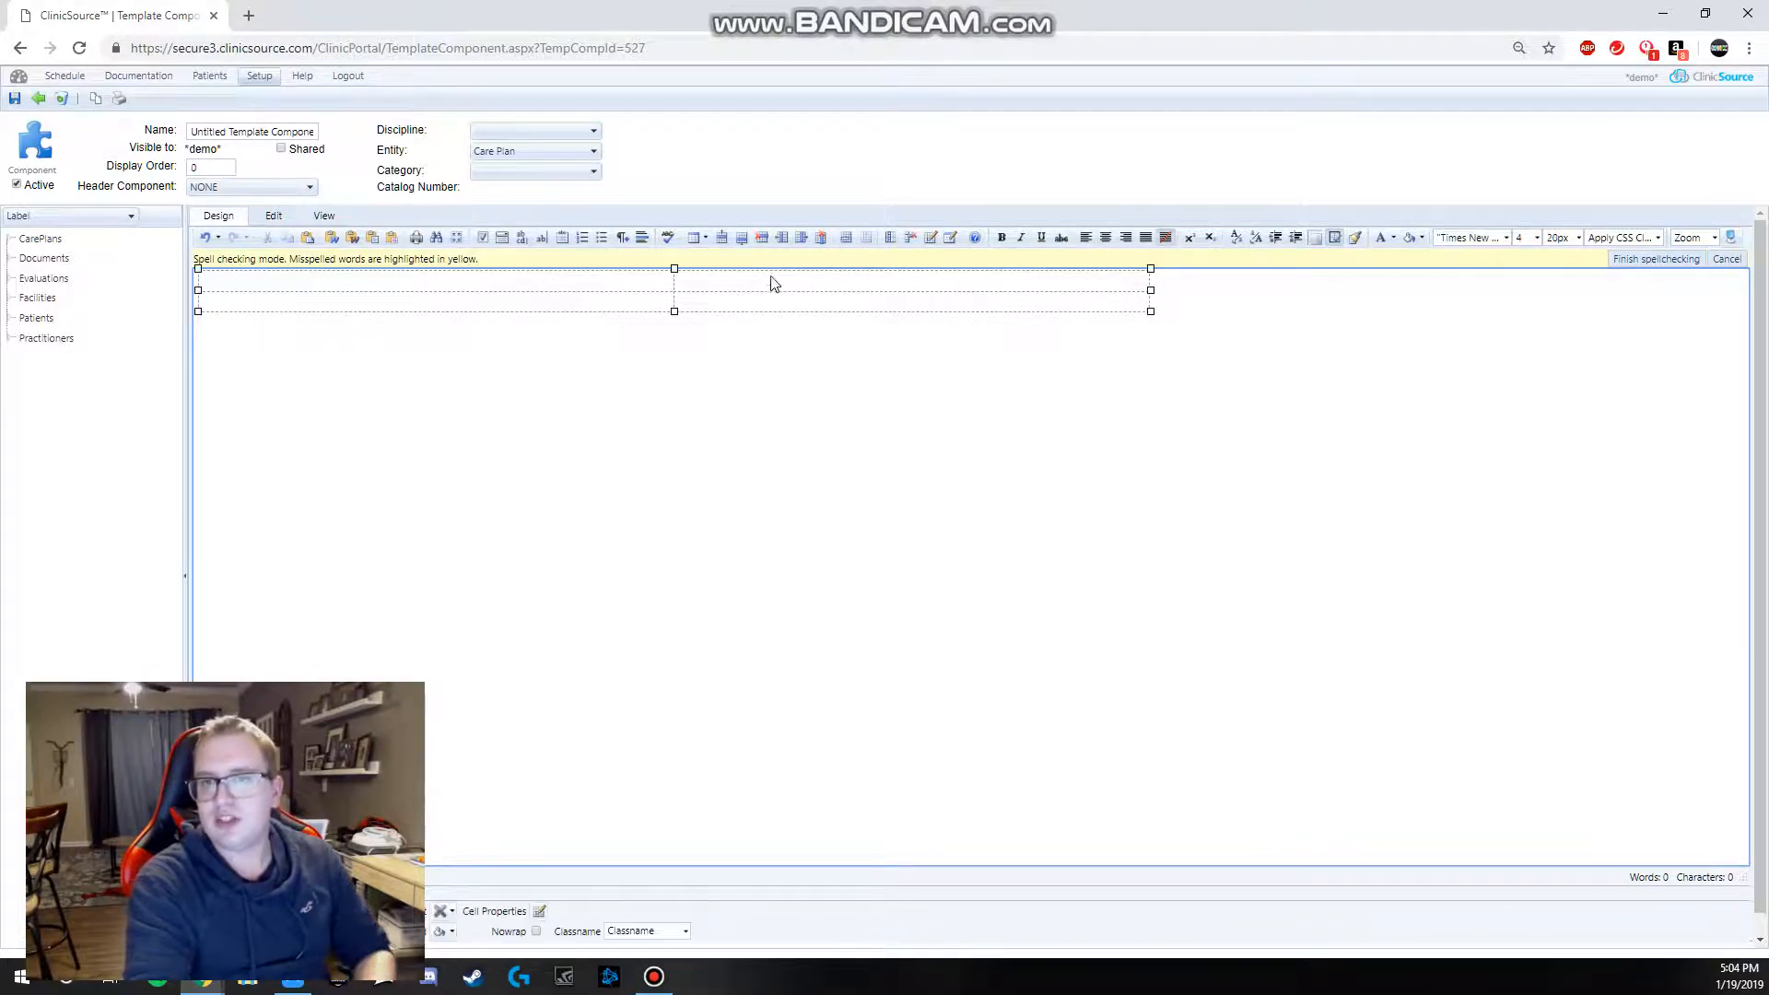
right_click(593, 315)
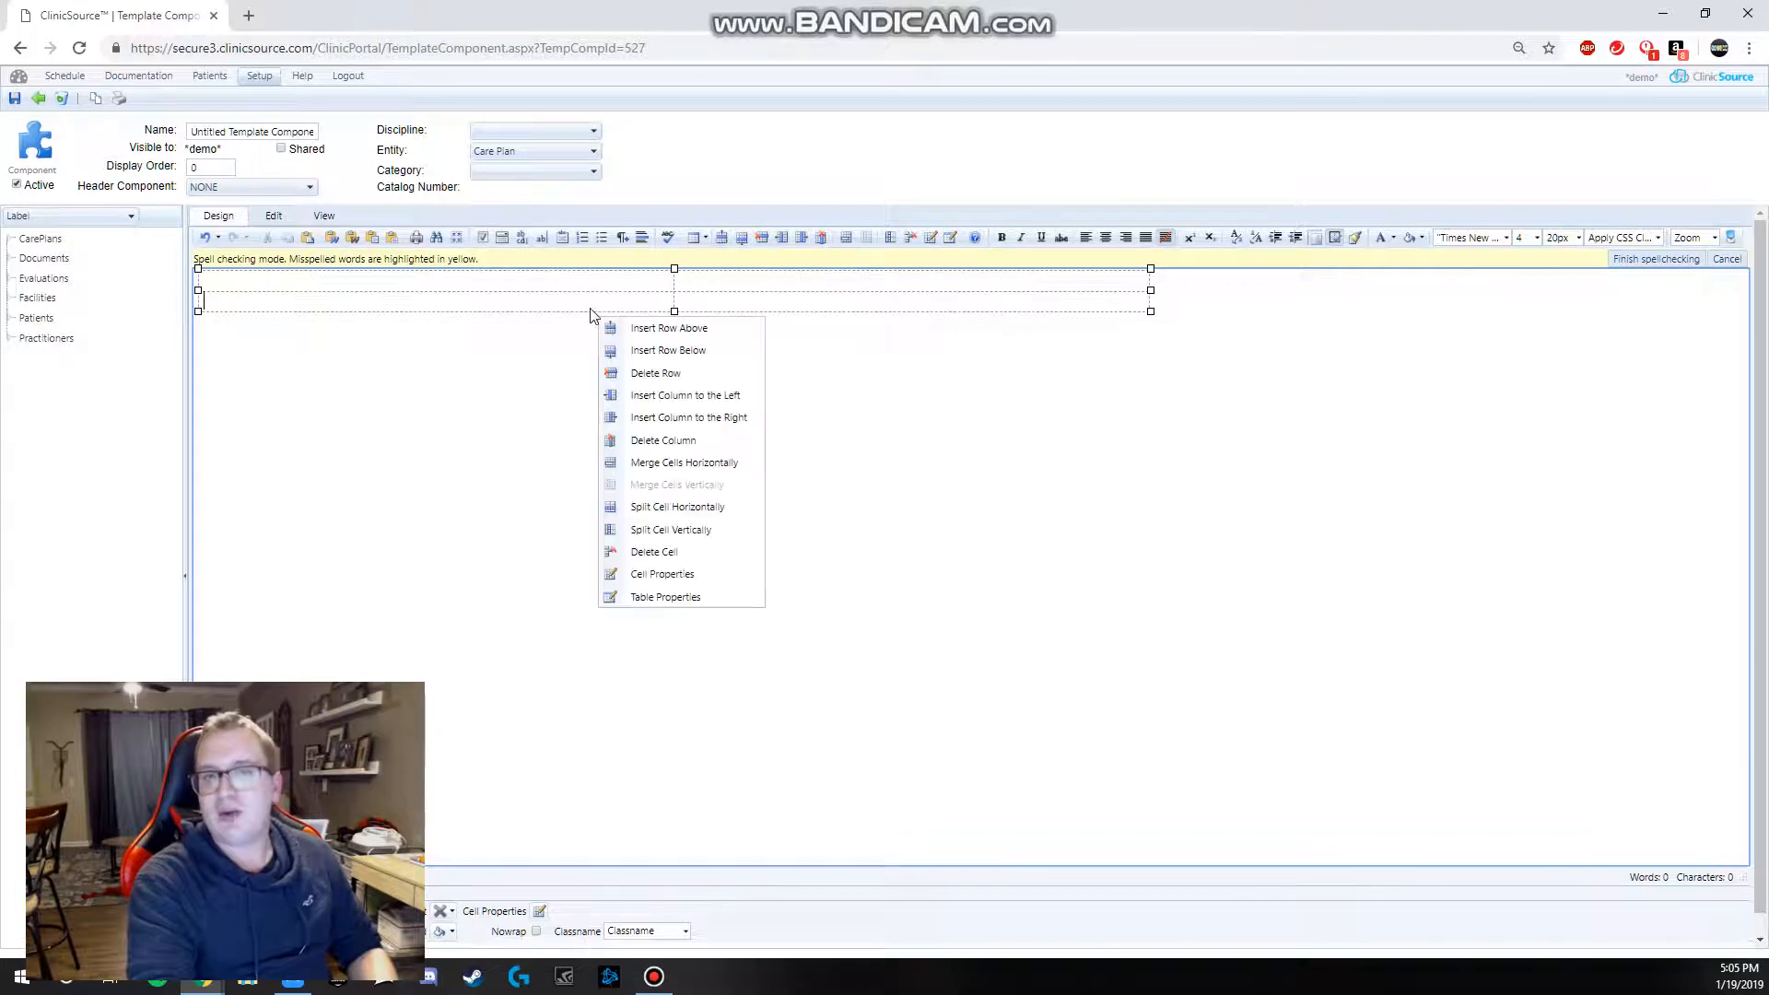
click(650, 337)
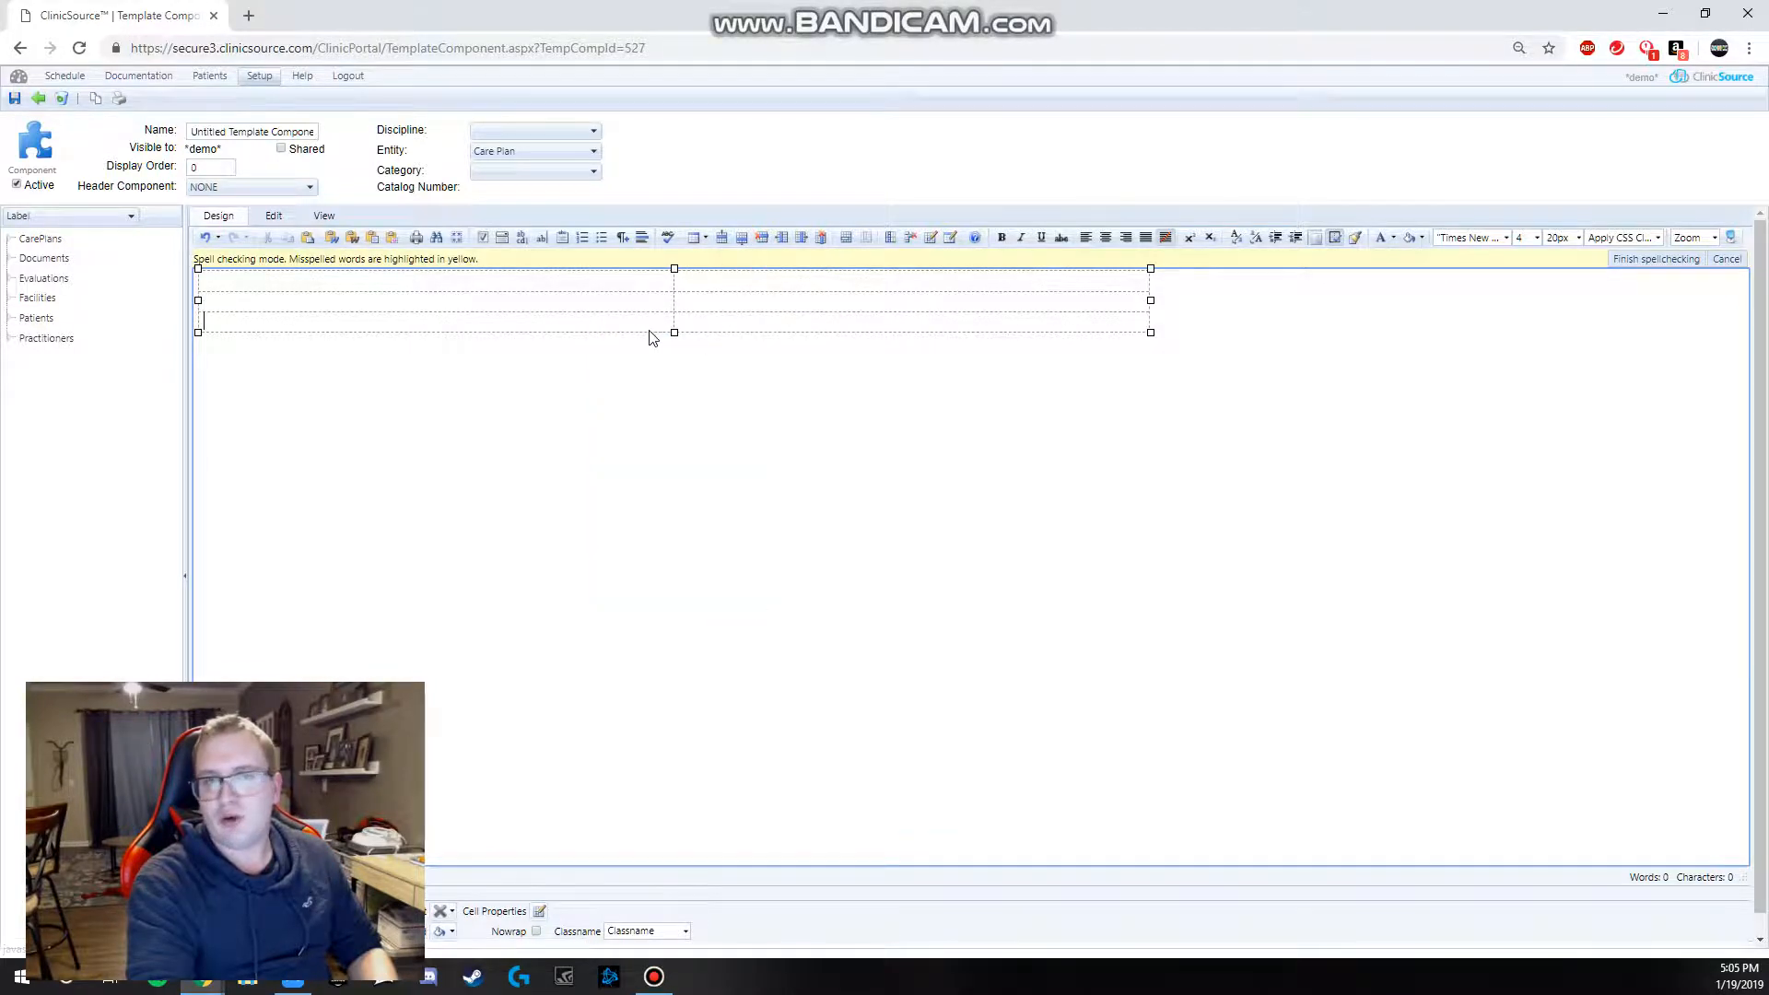
click(724, 239)
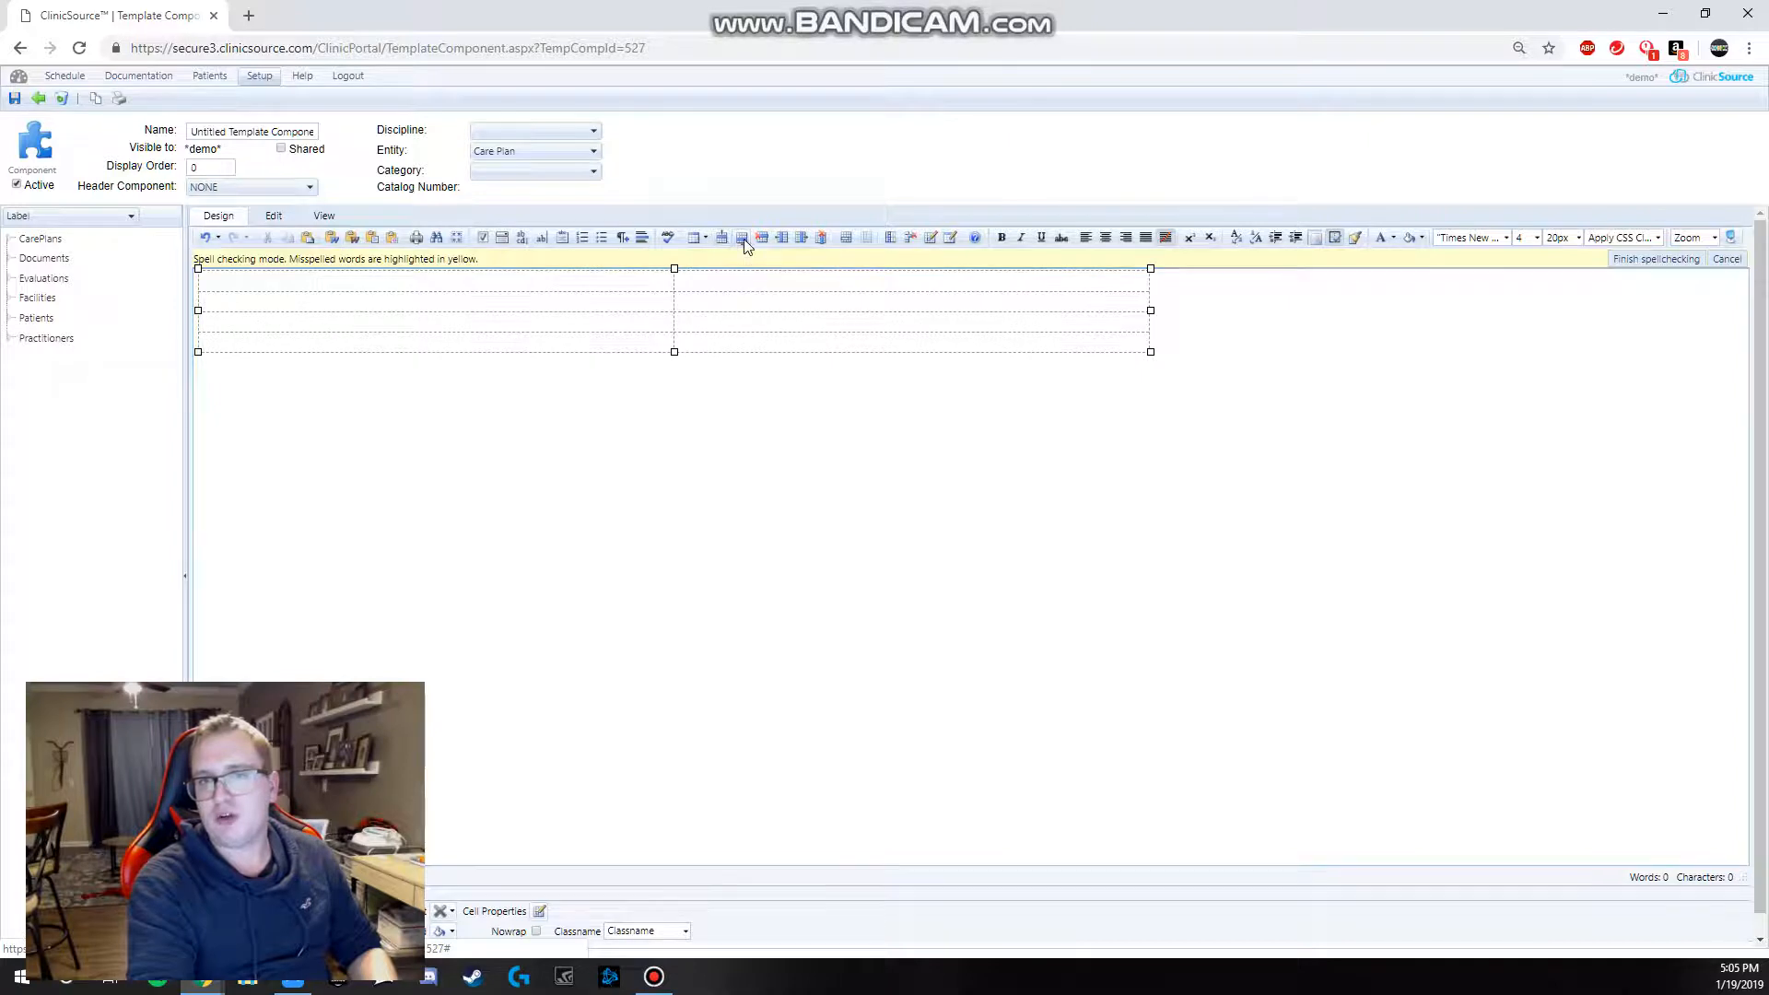
click(744, 239)
click(763, 242)
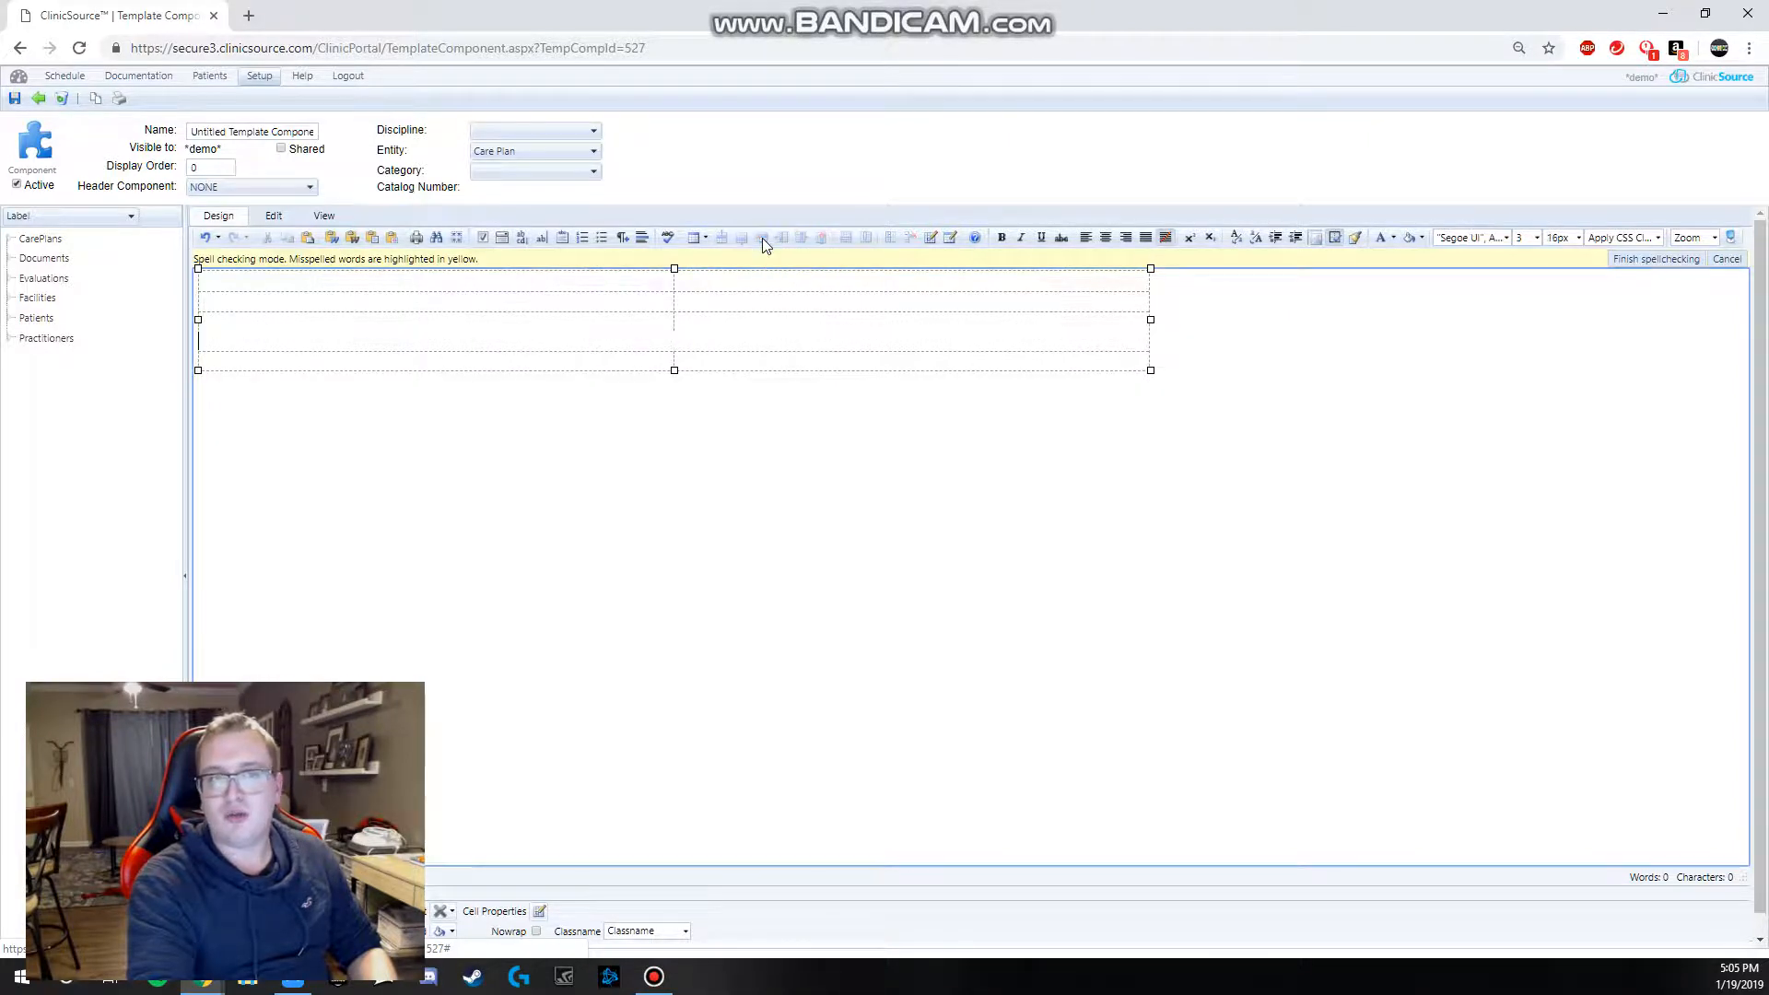
Step: Insert a column on each side of the table's second column, and delete that column
click(735, 361)
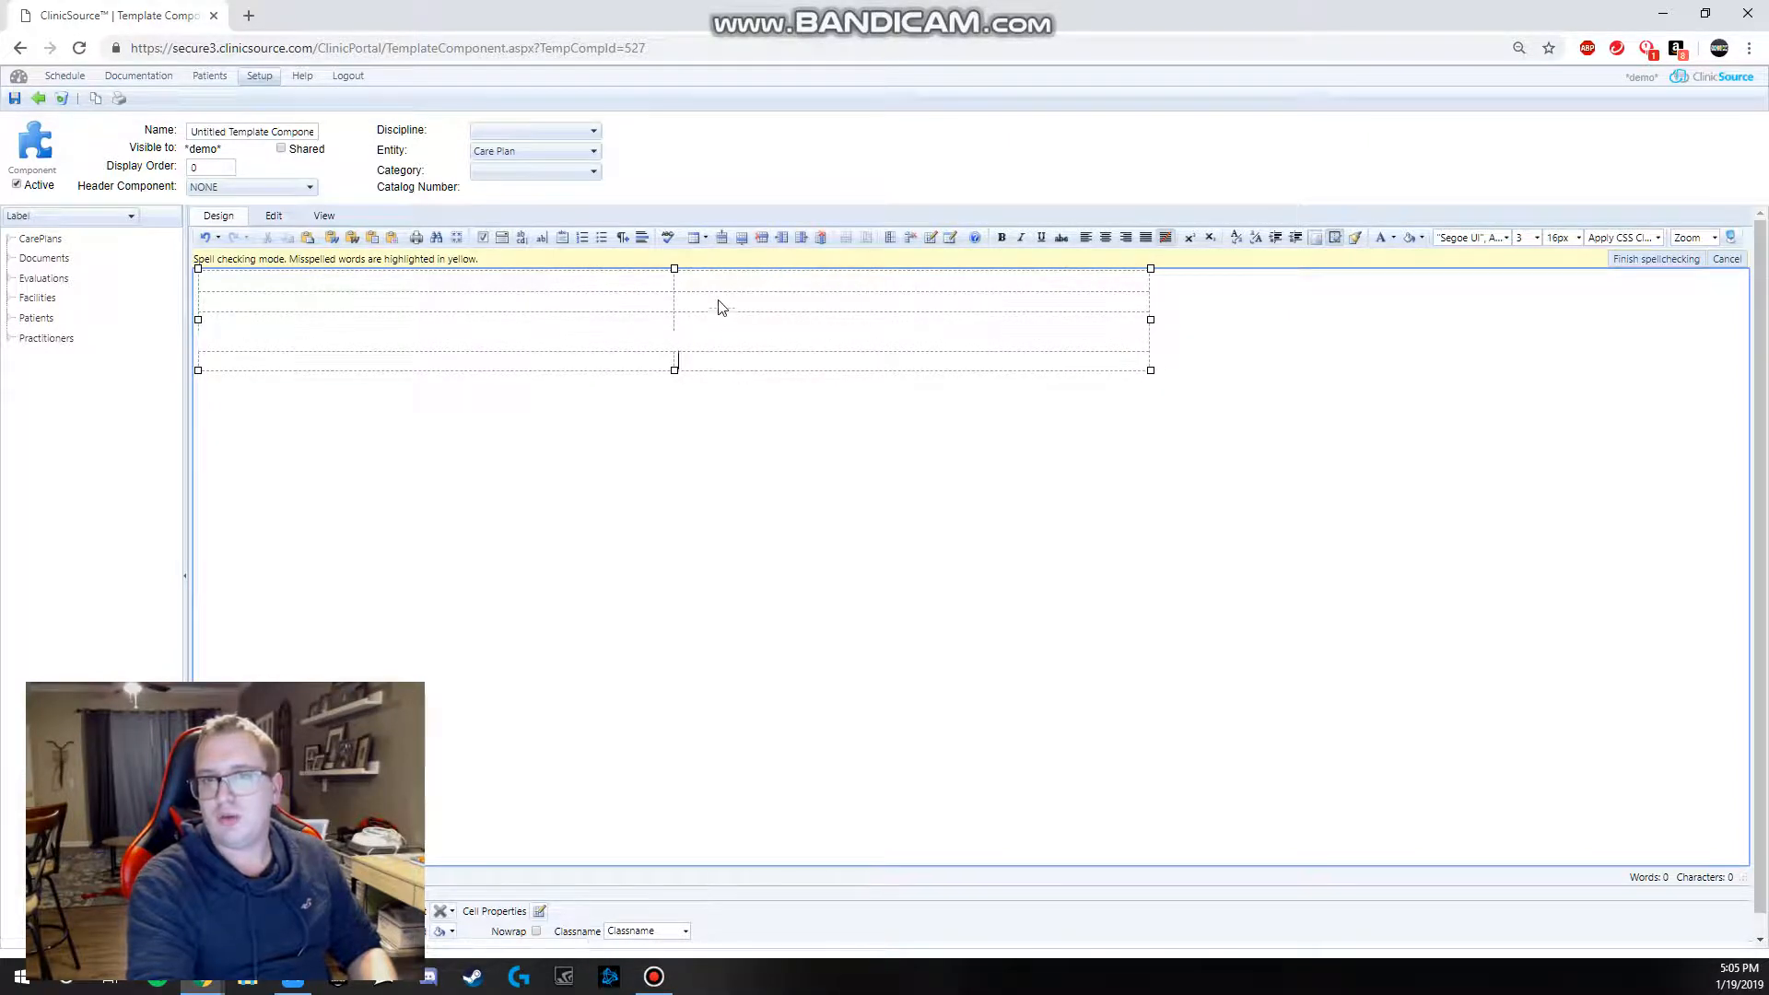
click(782, 241)
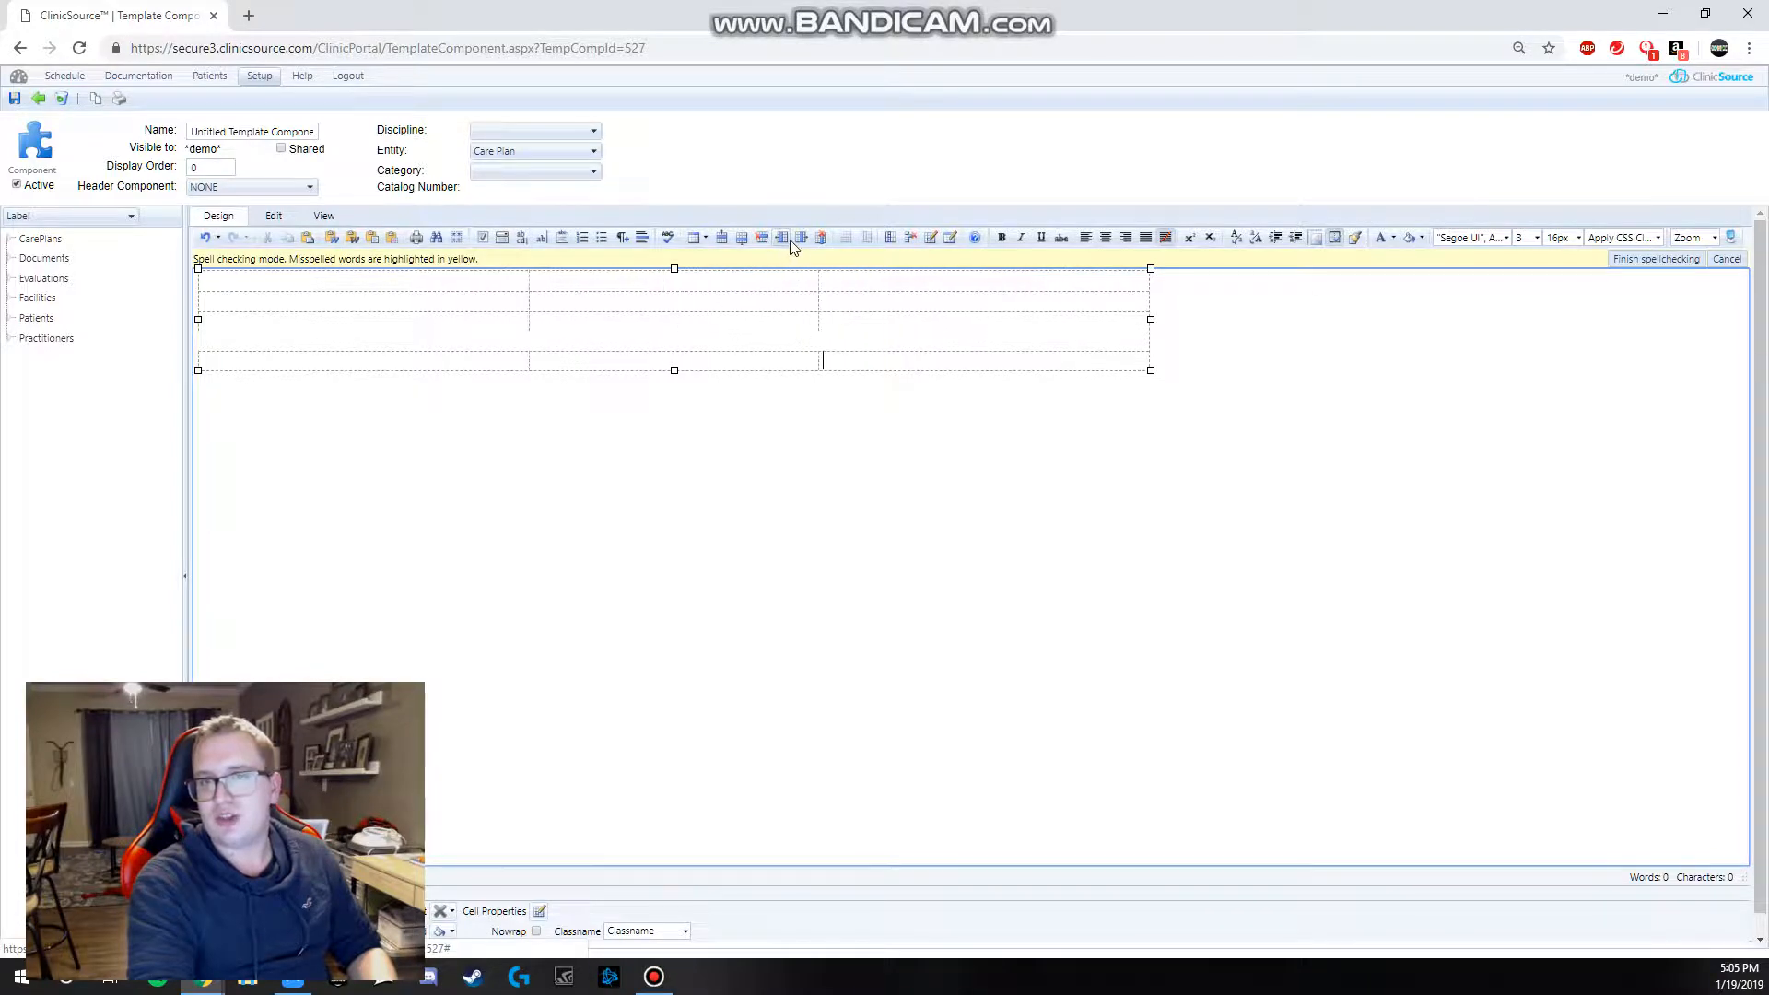
click(800, 238)
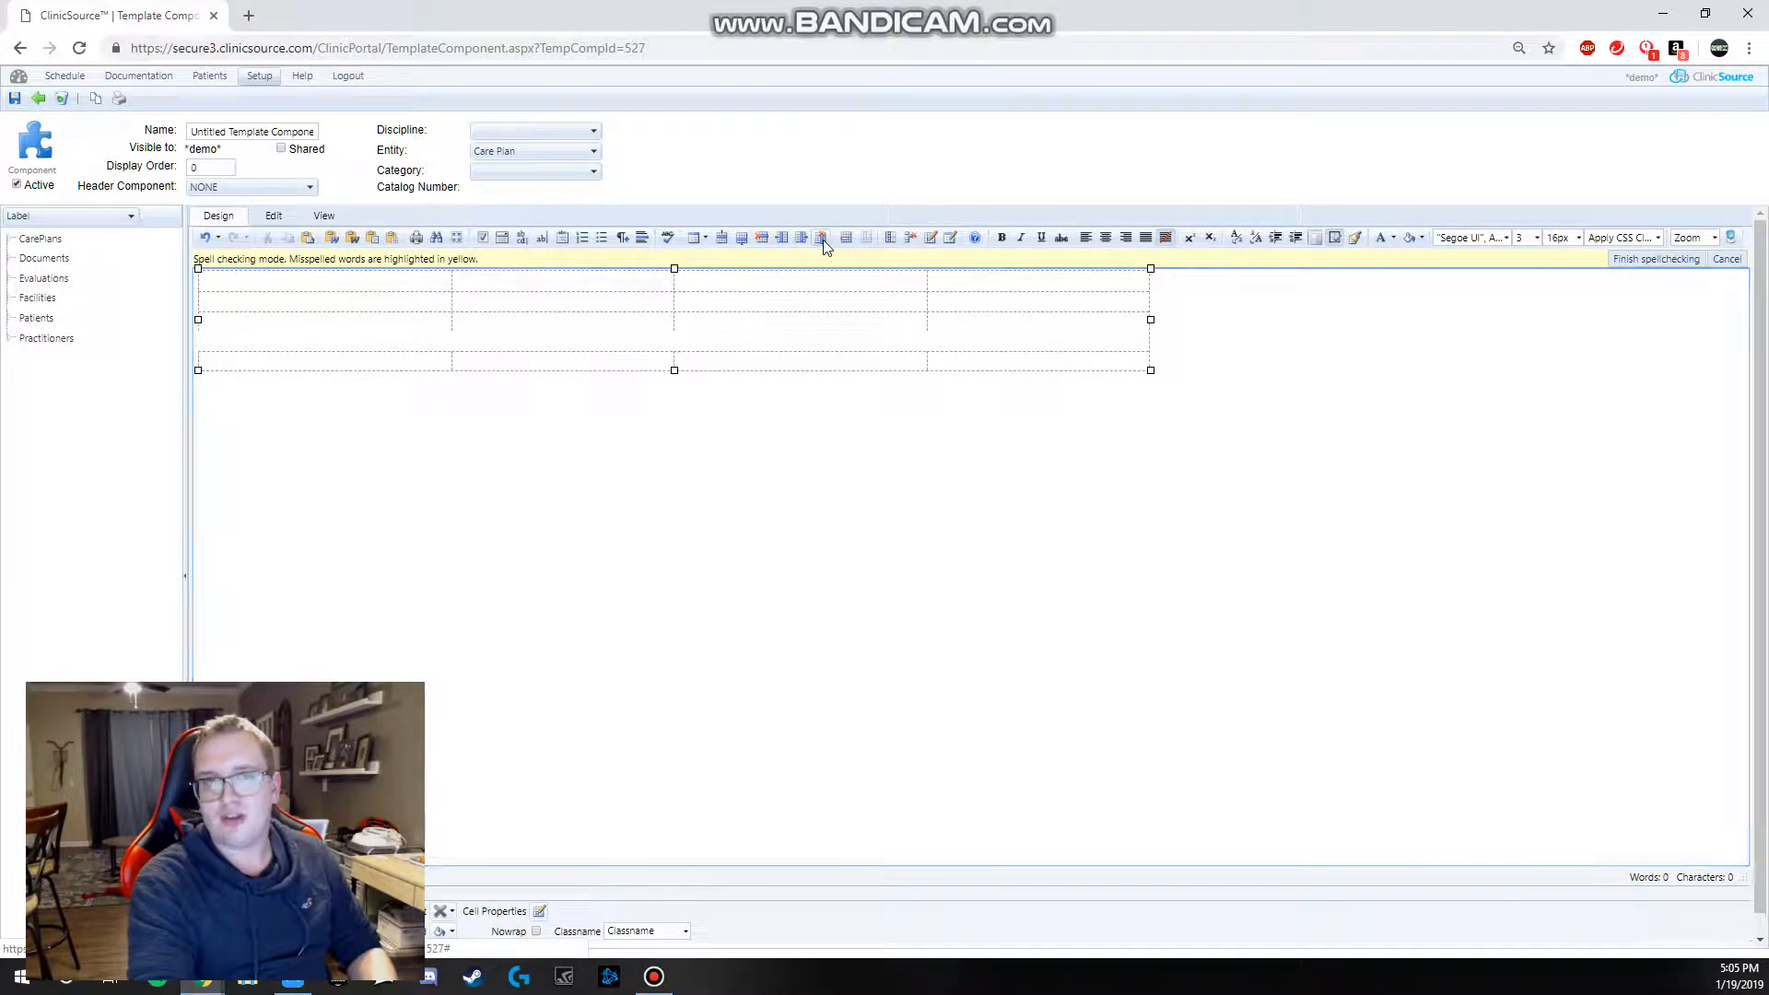
click(822, 242)
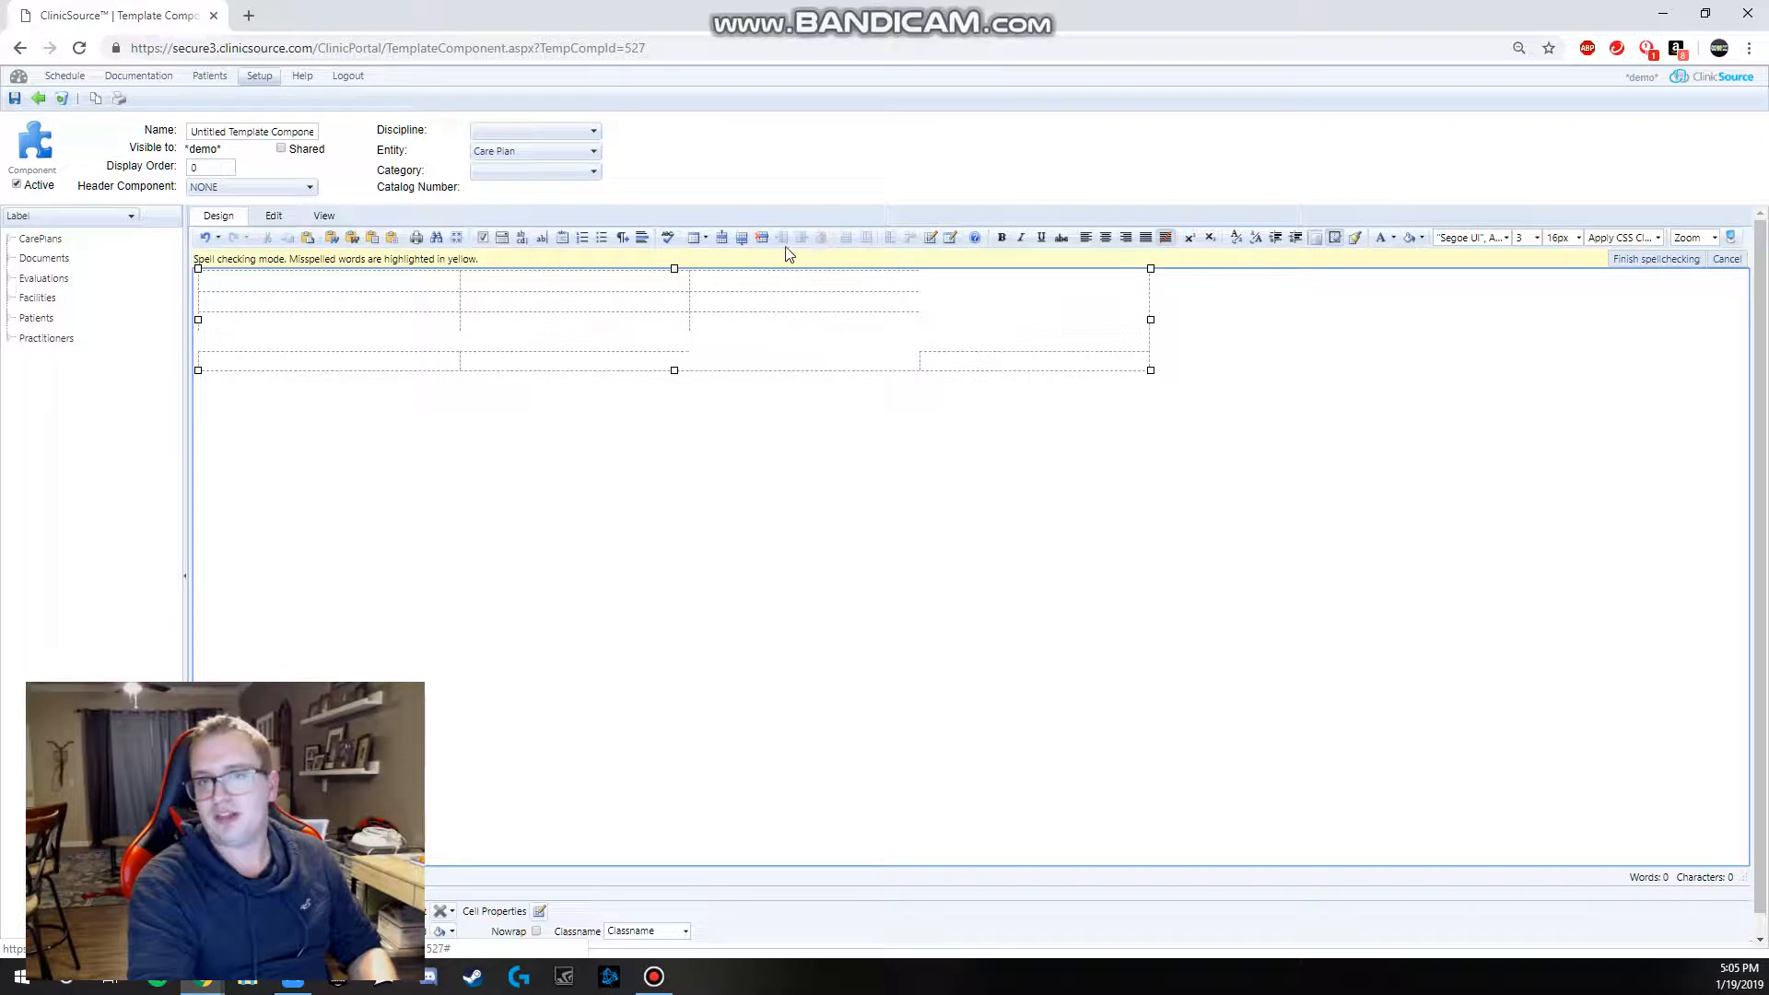
Step: Merge the second and third cells of the table's top row horizontally
right_click(786, 318)
click(965, 293)
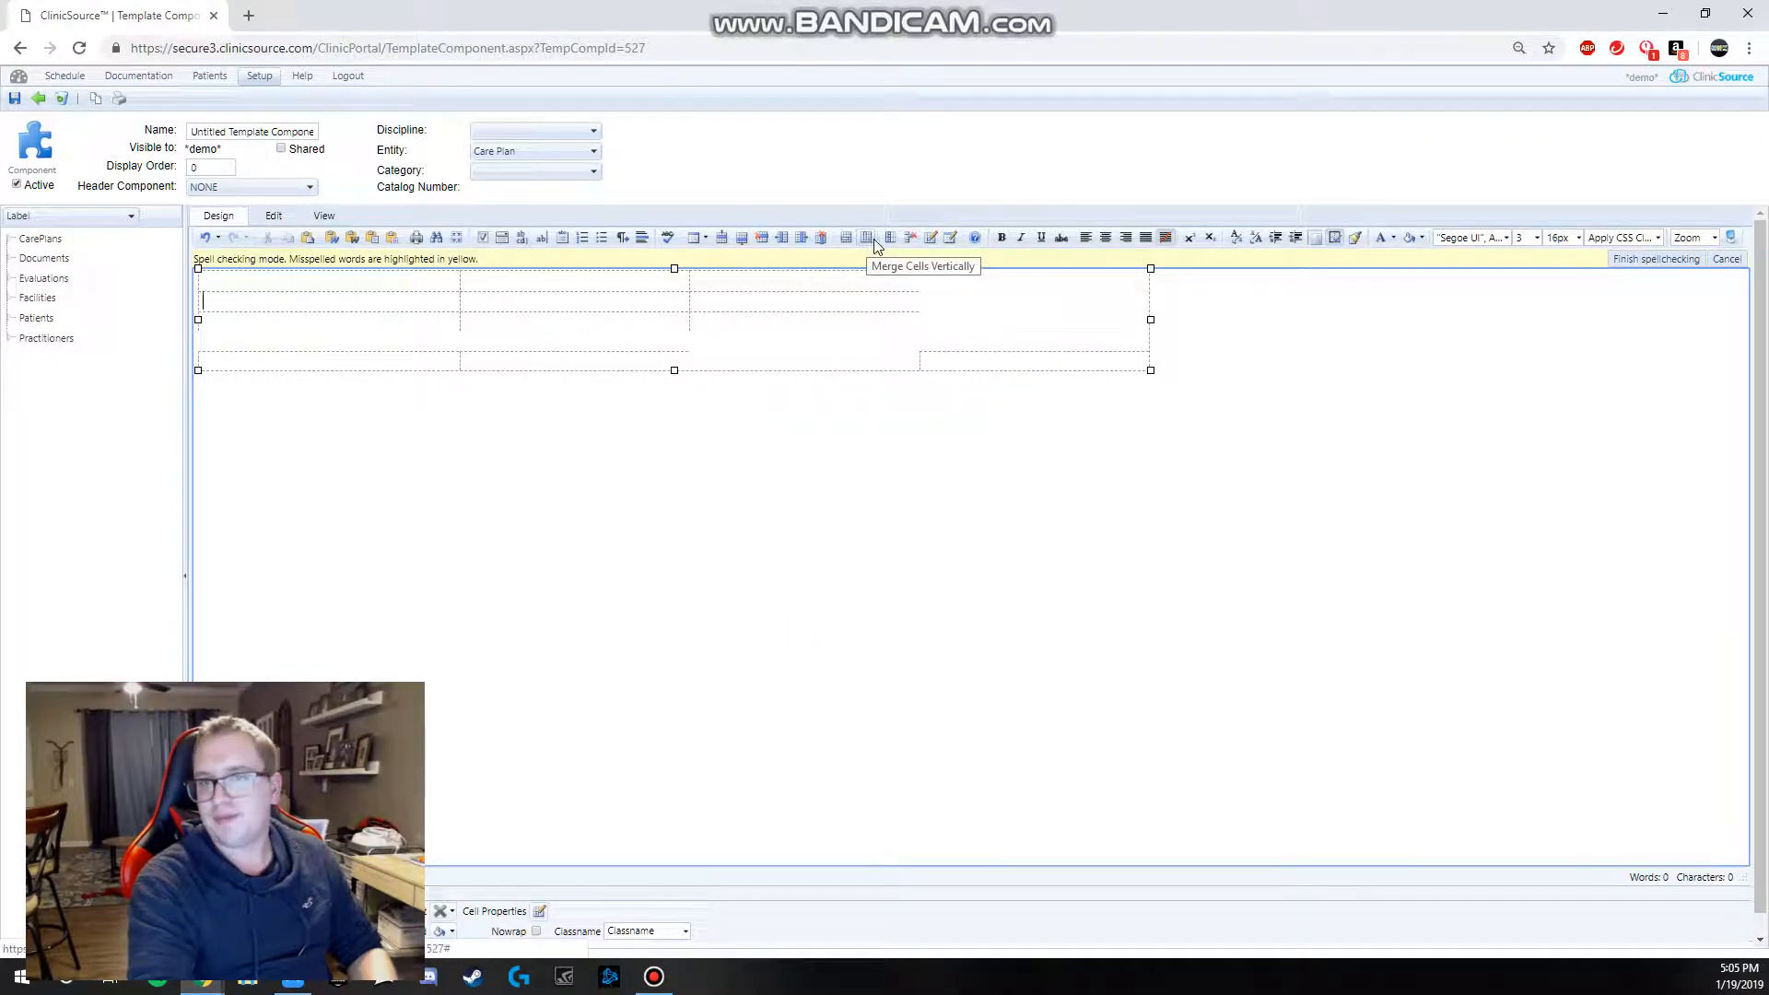
right_click(829, 295)
click(679, 284)
right_click(681, 287)
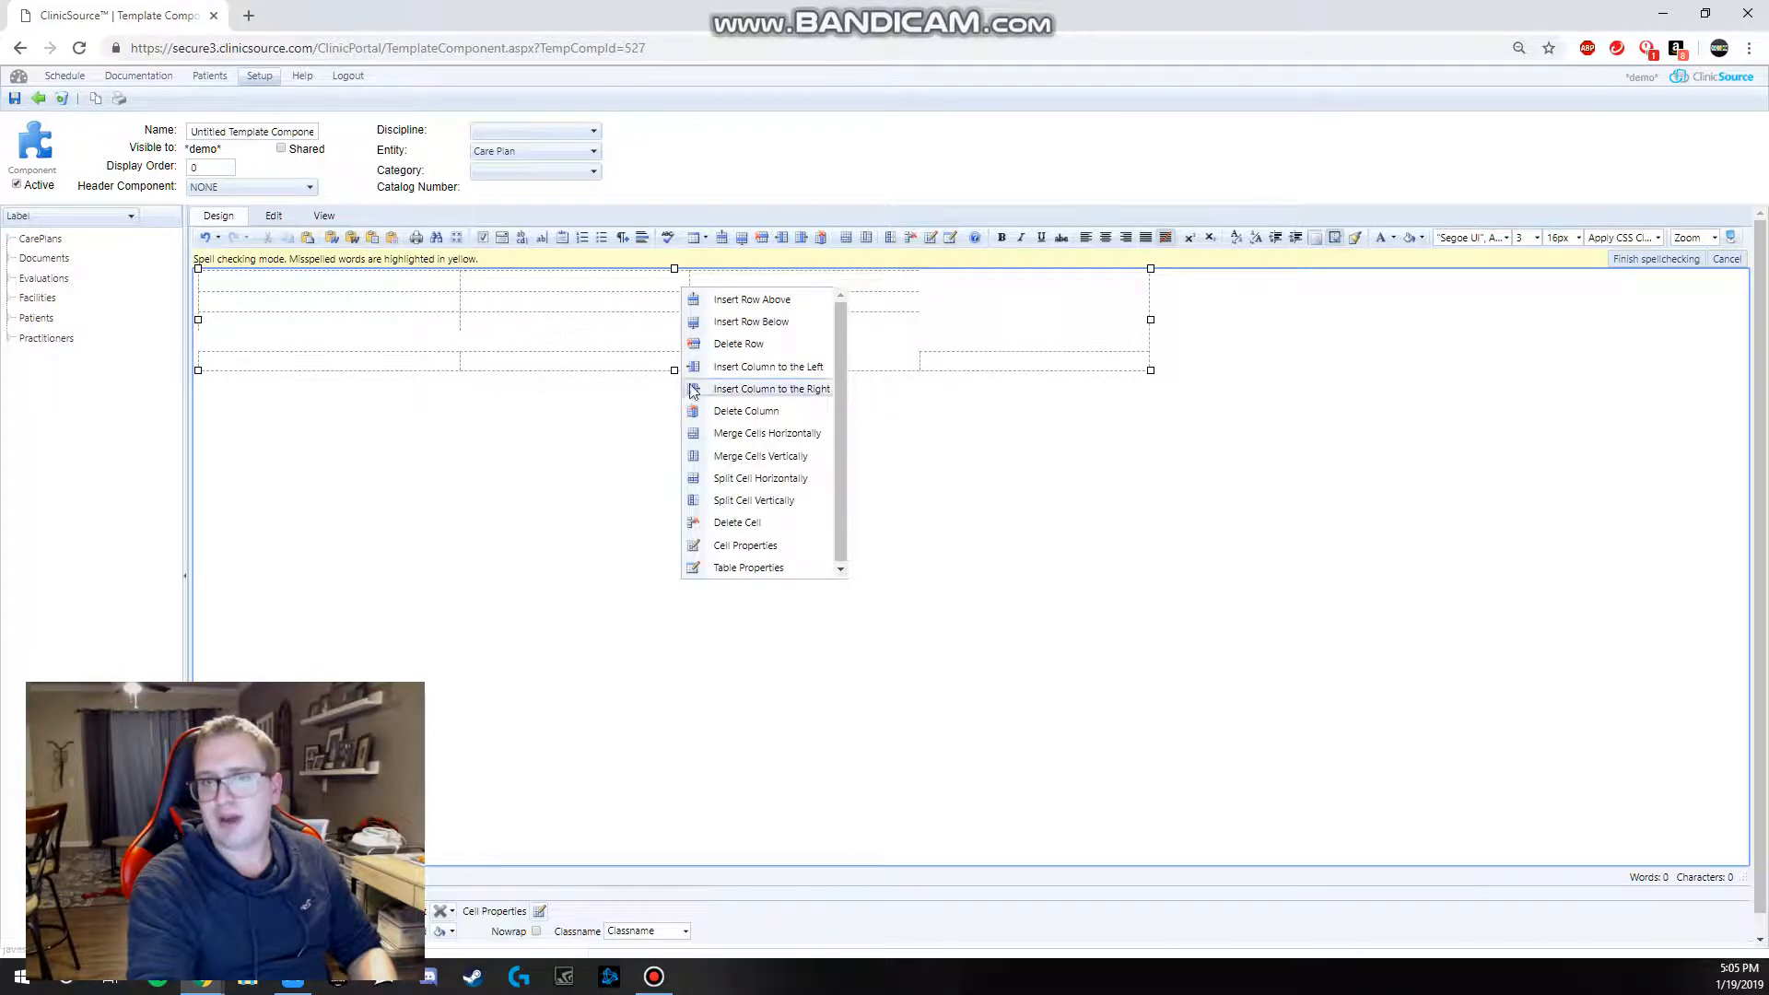
click(737, 433)
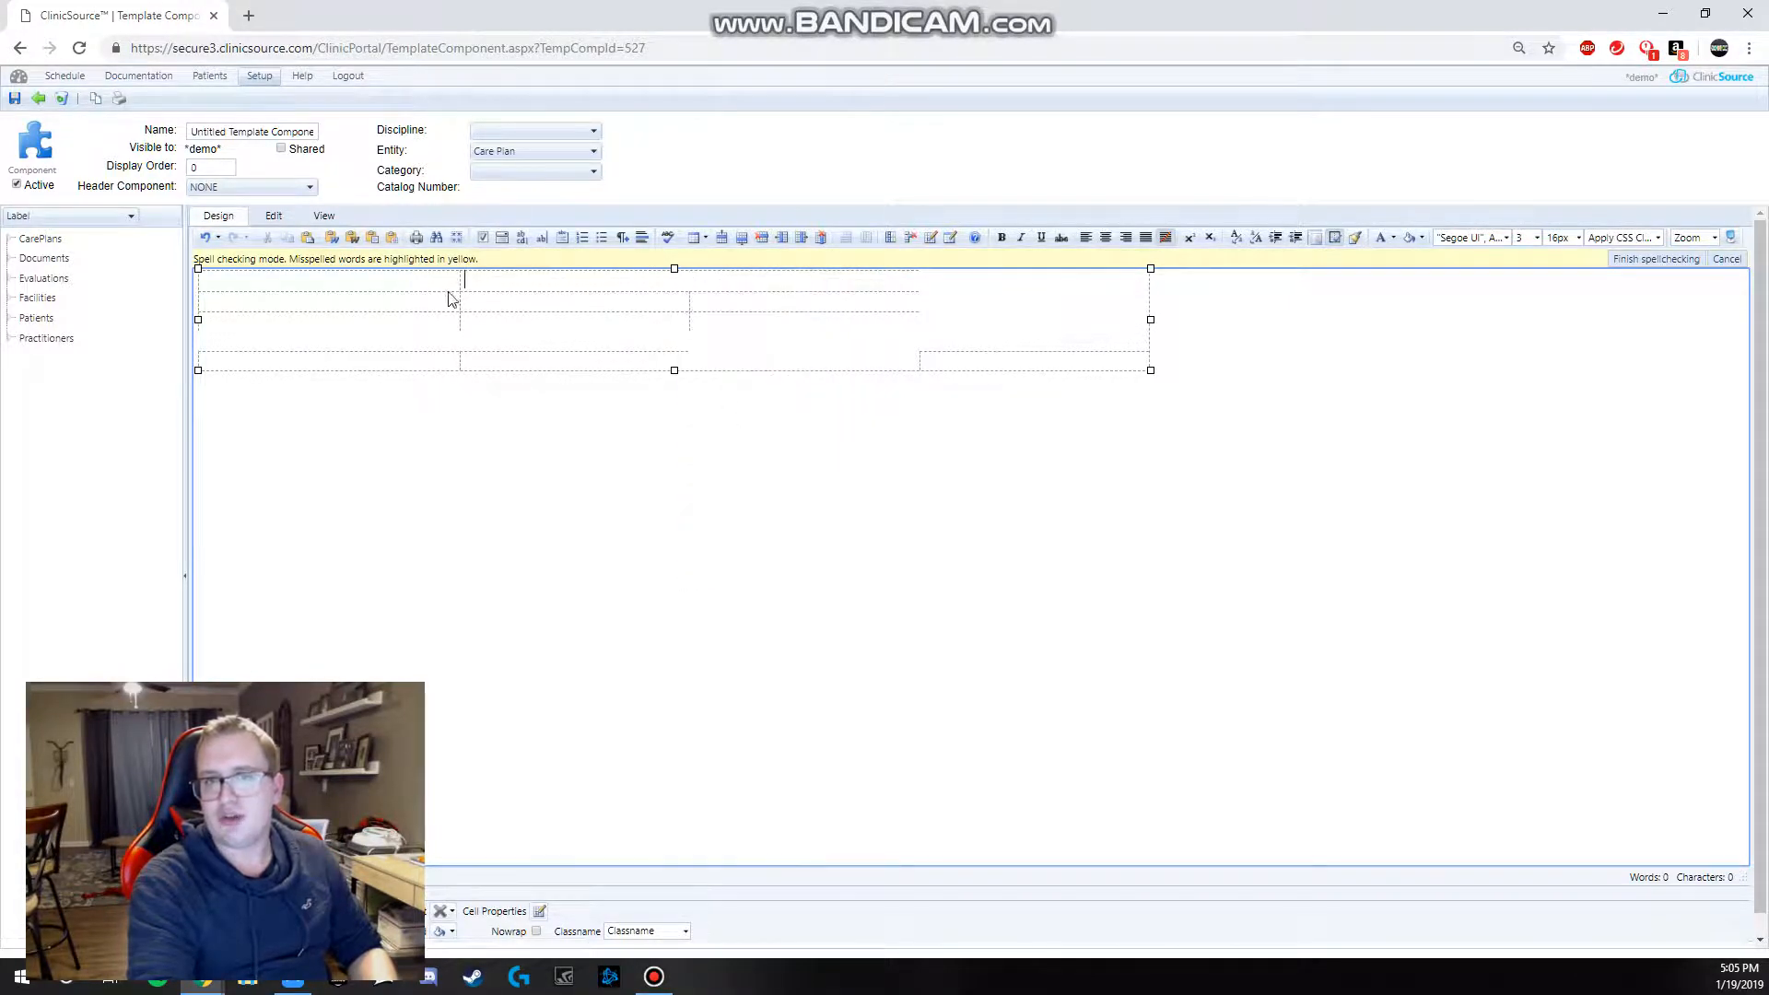
Step: Merge the top two cells of the first column vertically and split the wide top-row cell into two stacked cells
right_click(420, 287)
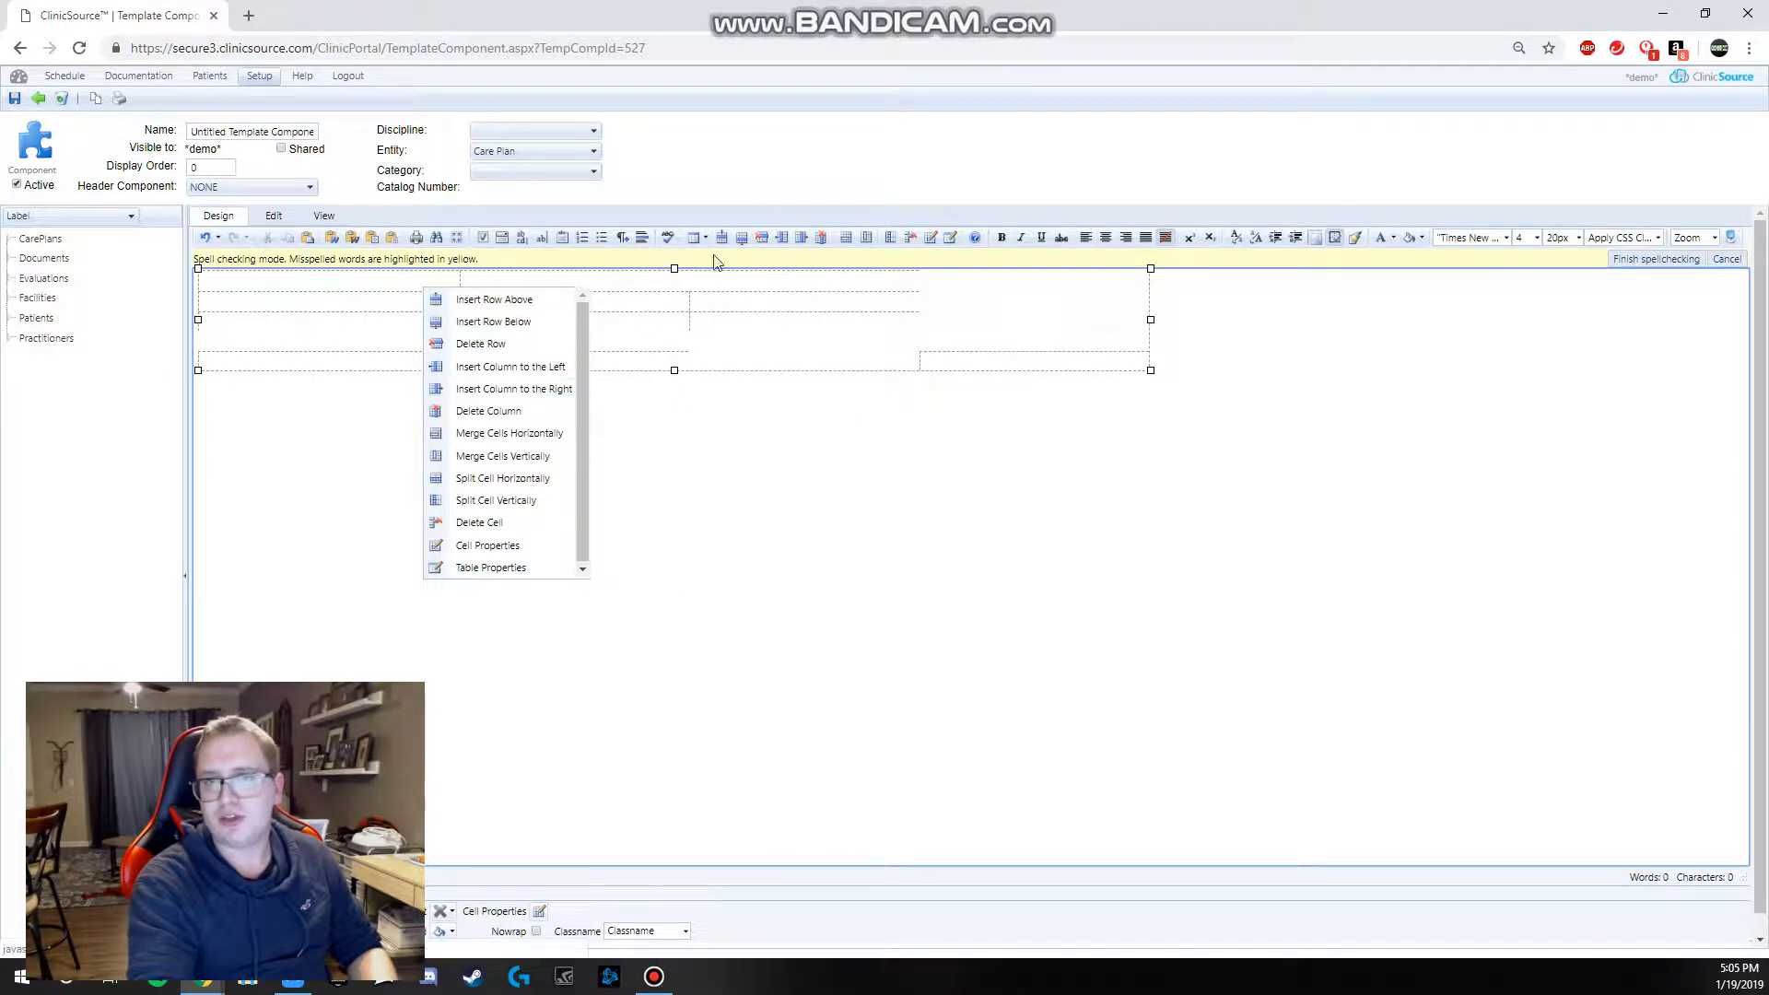
click(392, 283)
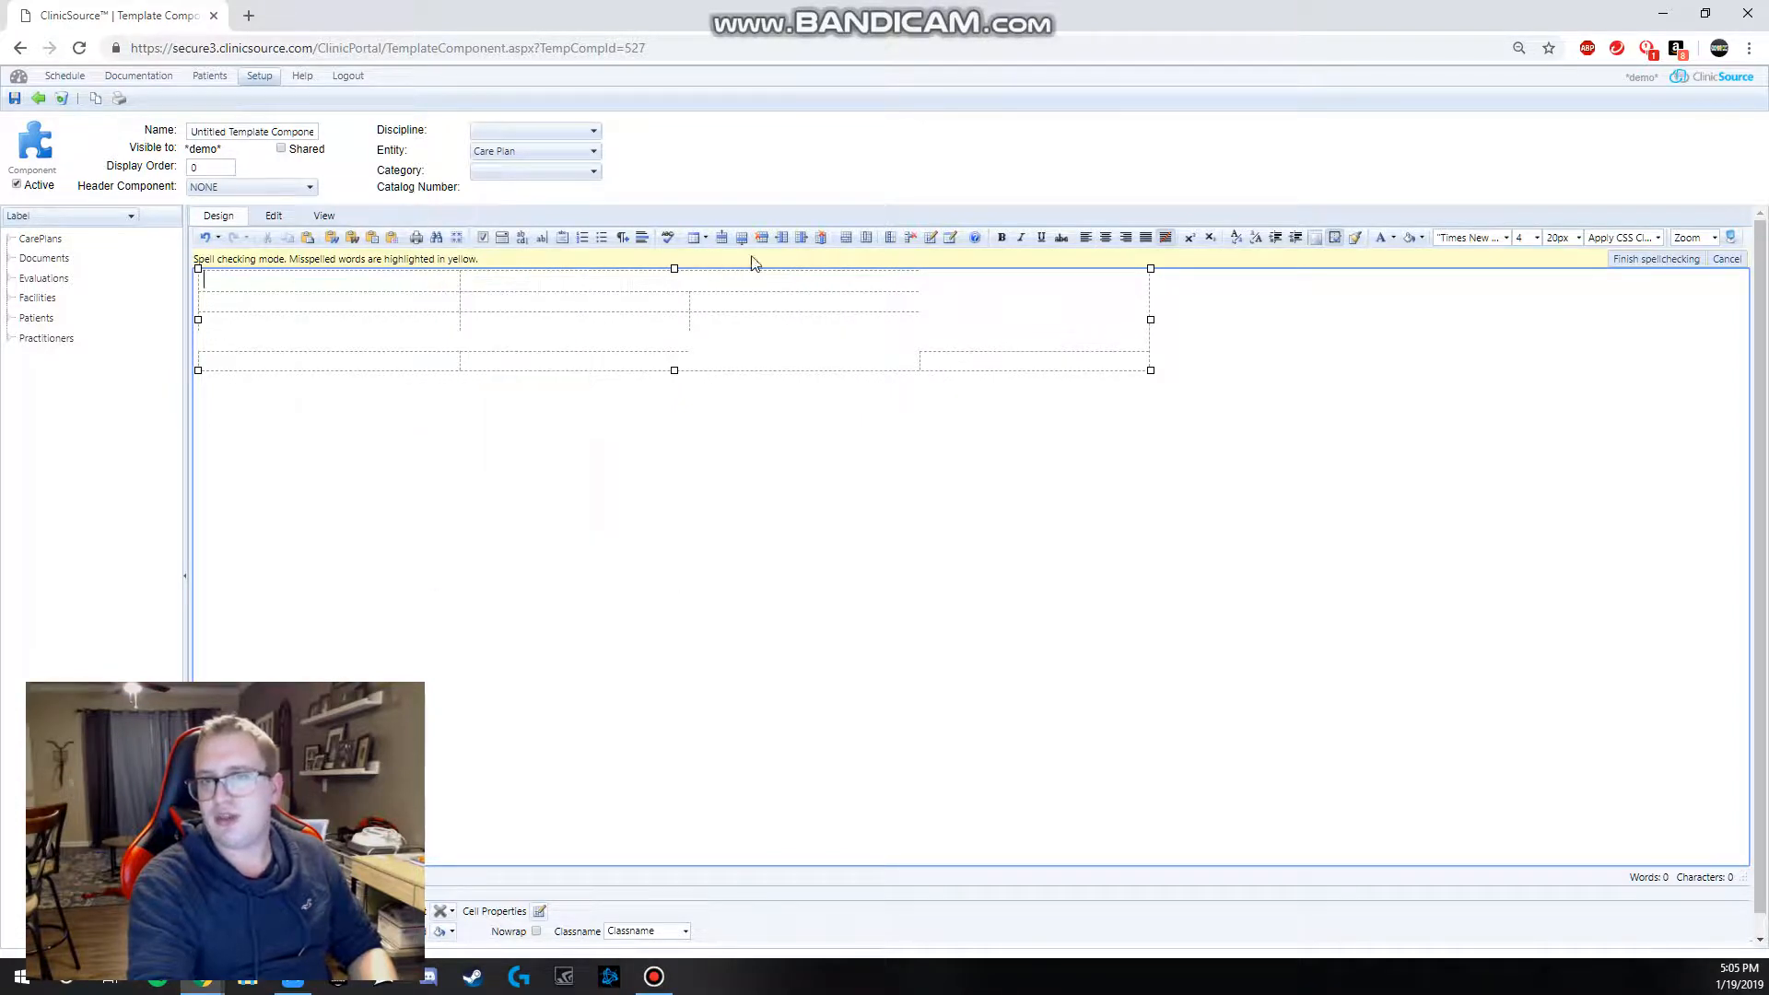
click(866, 239)
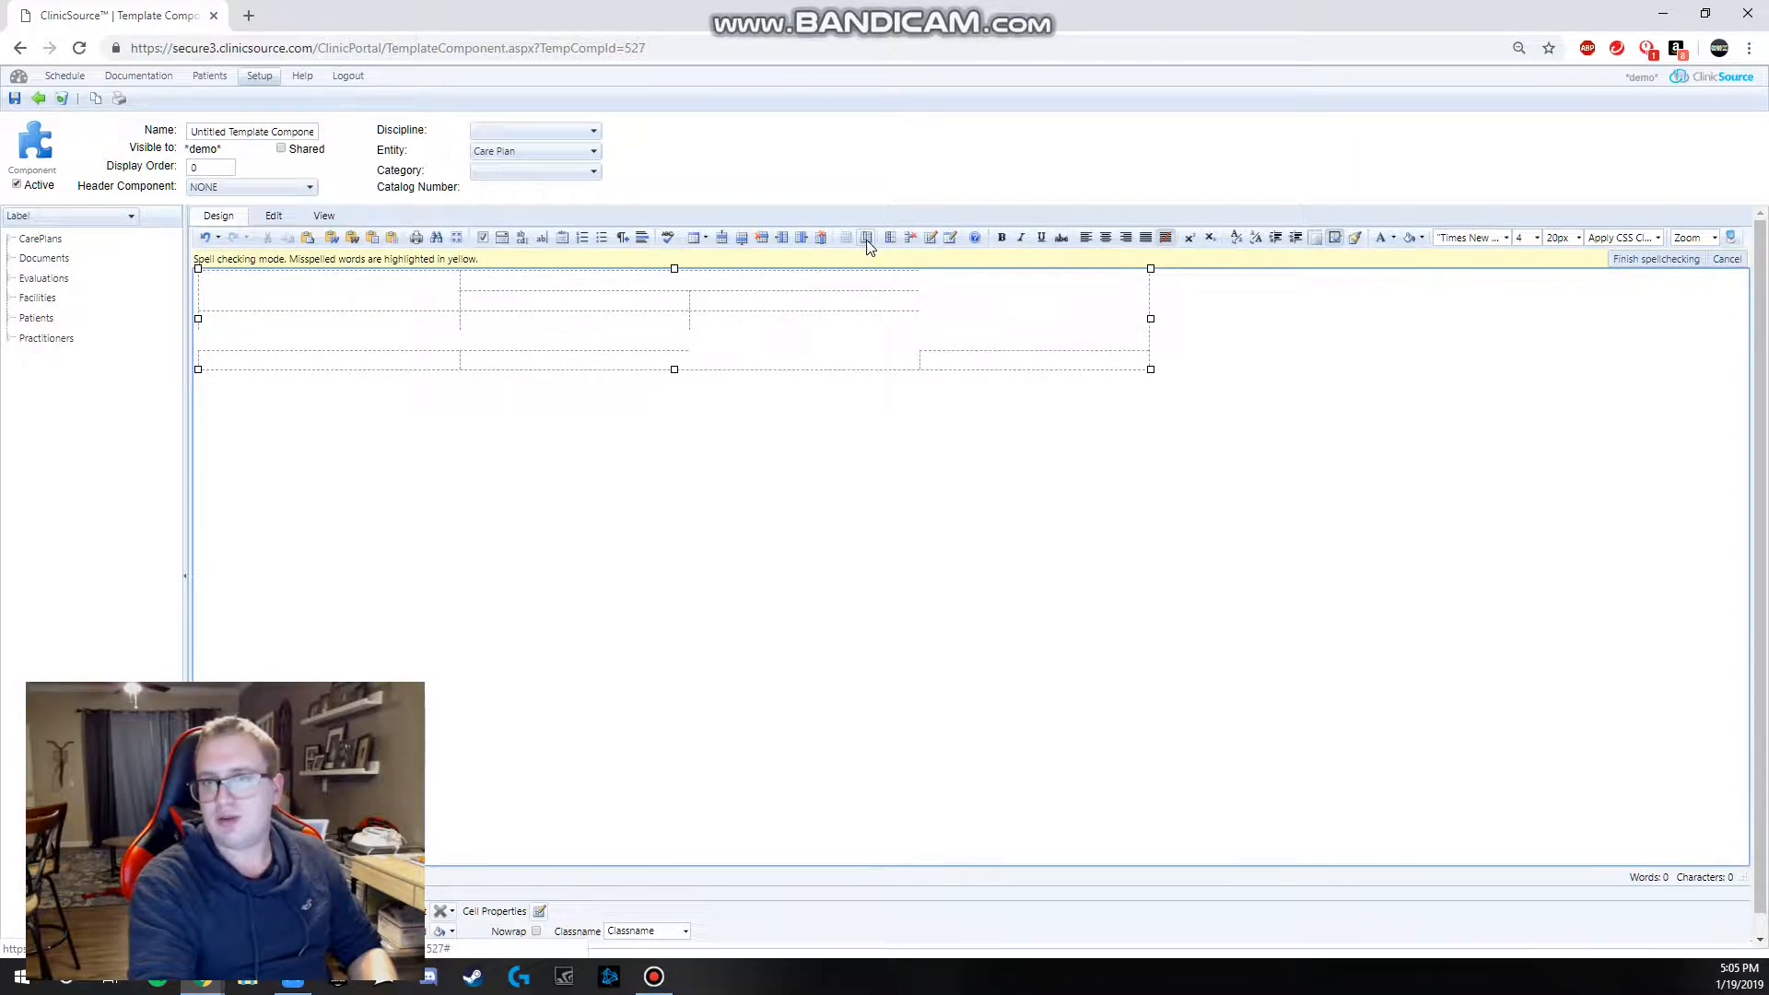
click(513, 285)
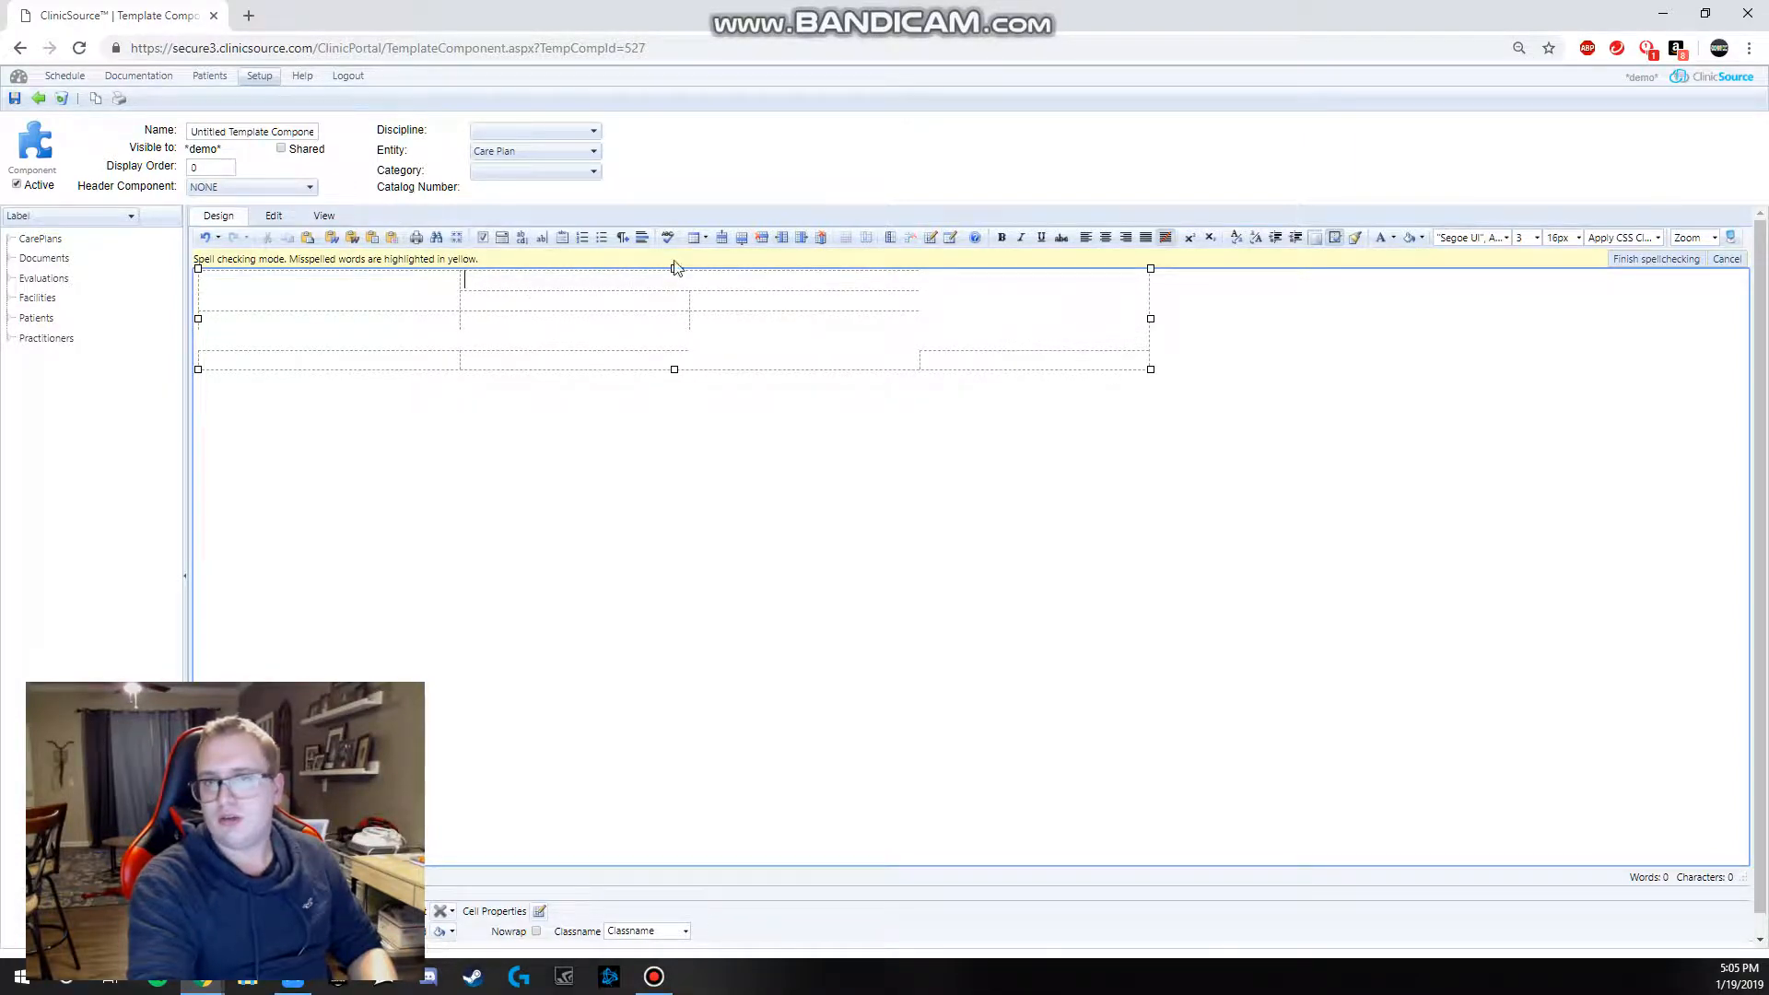
click(890, 239)
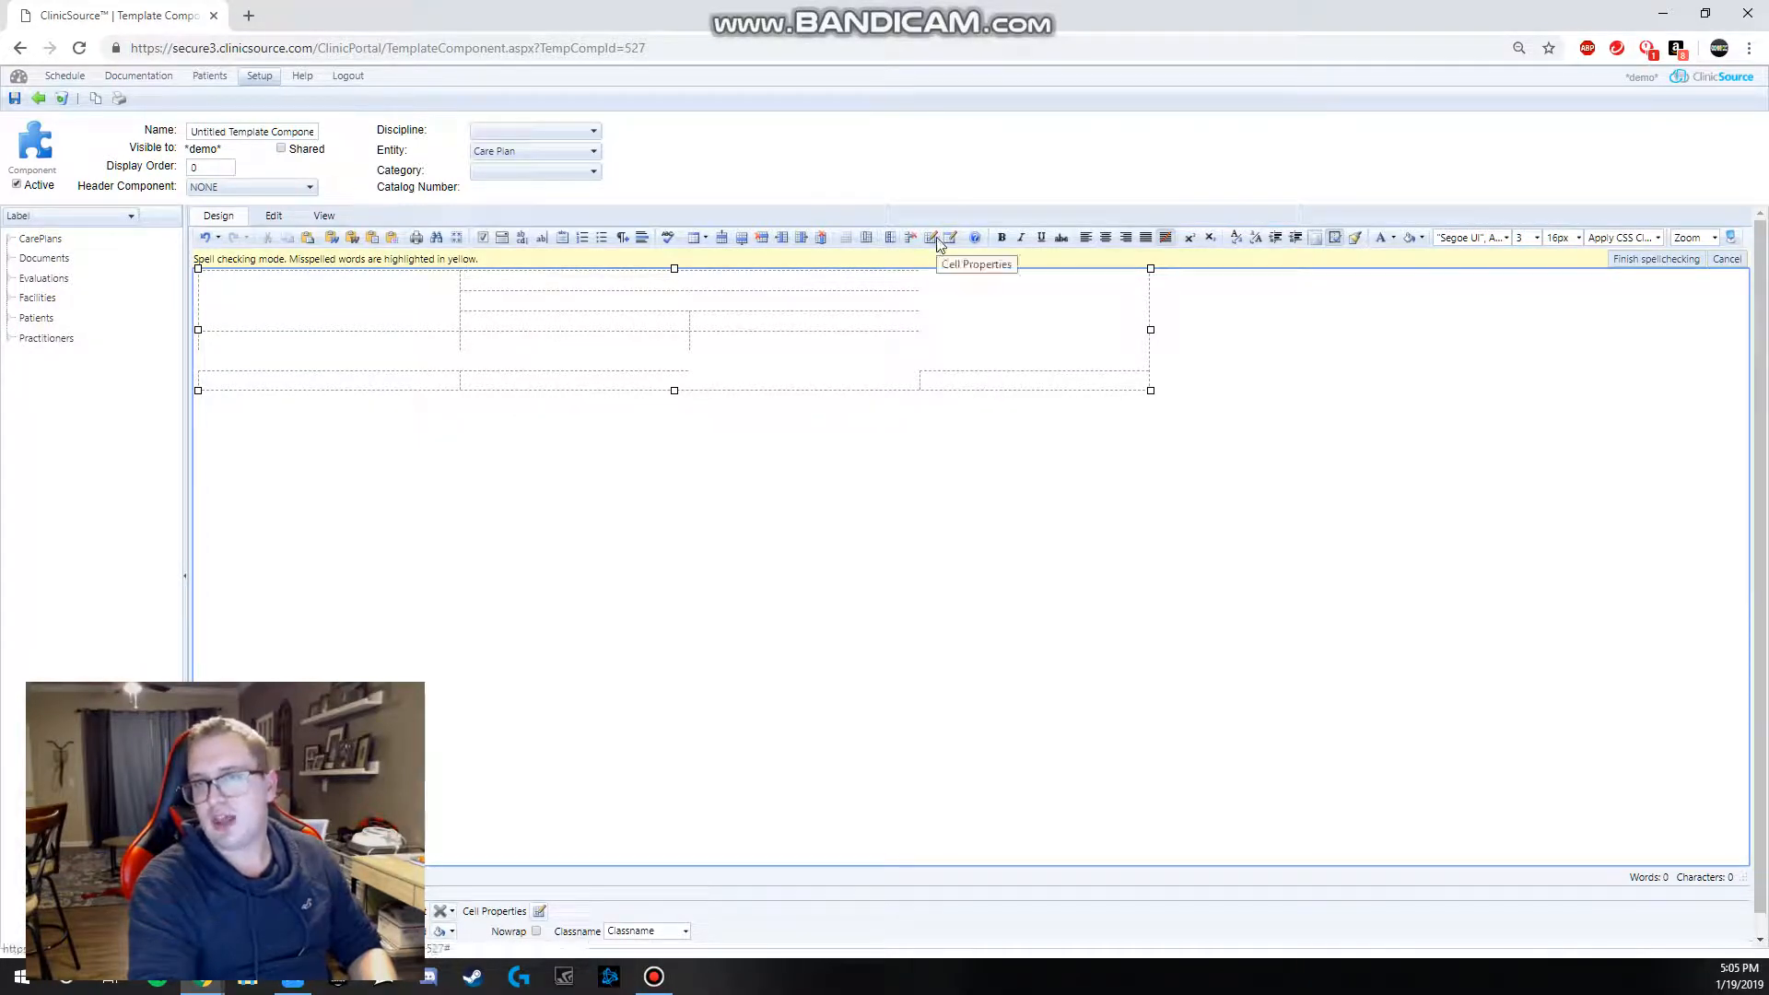
Step: Examine the editing options offered for the whole table and for its individual cells, including the cell and table properties
right_click(768, 300)
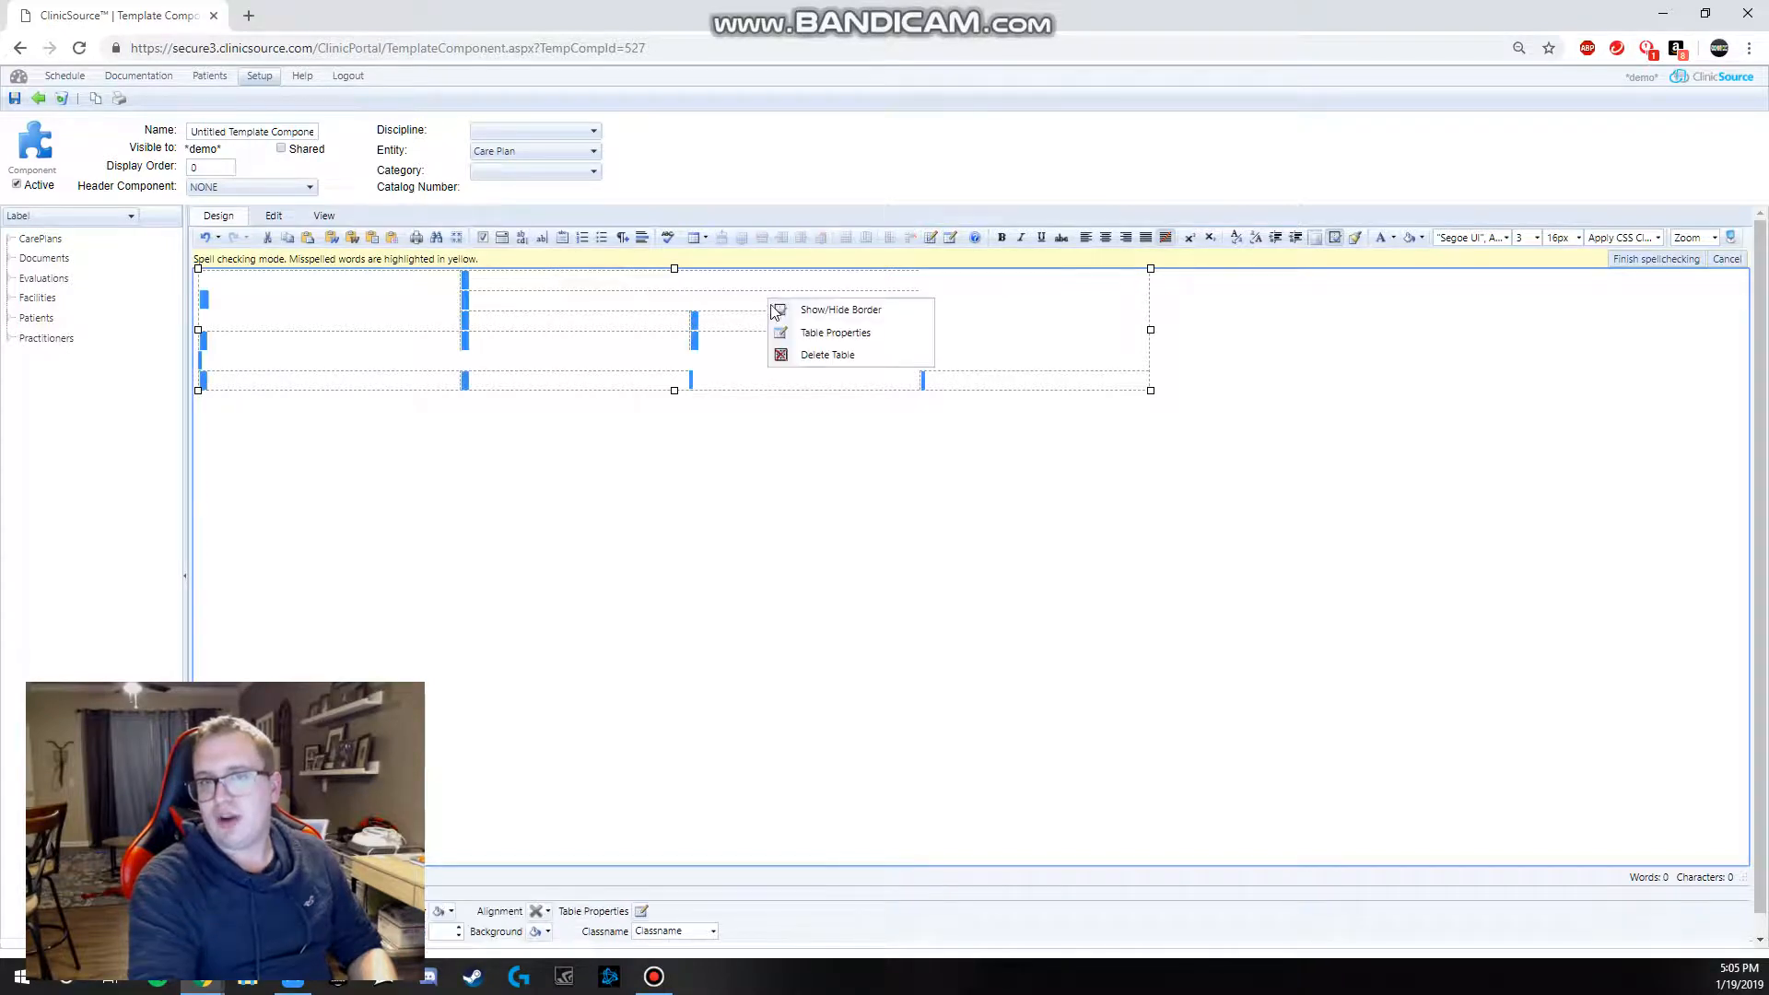
click(647, 433)
right_click(499, 286)
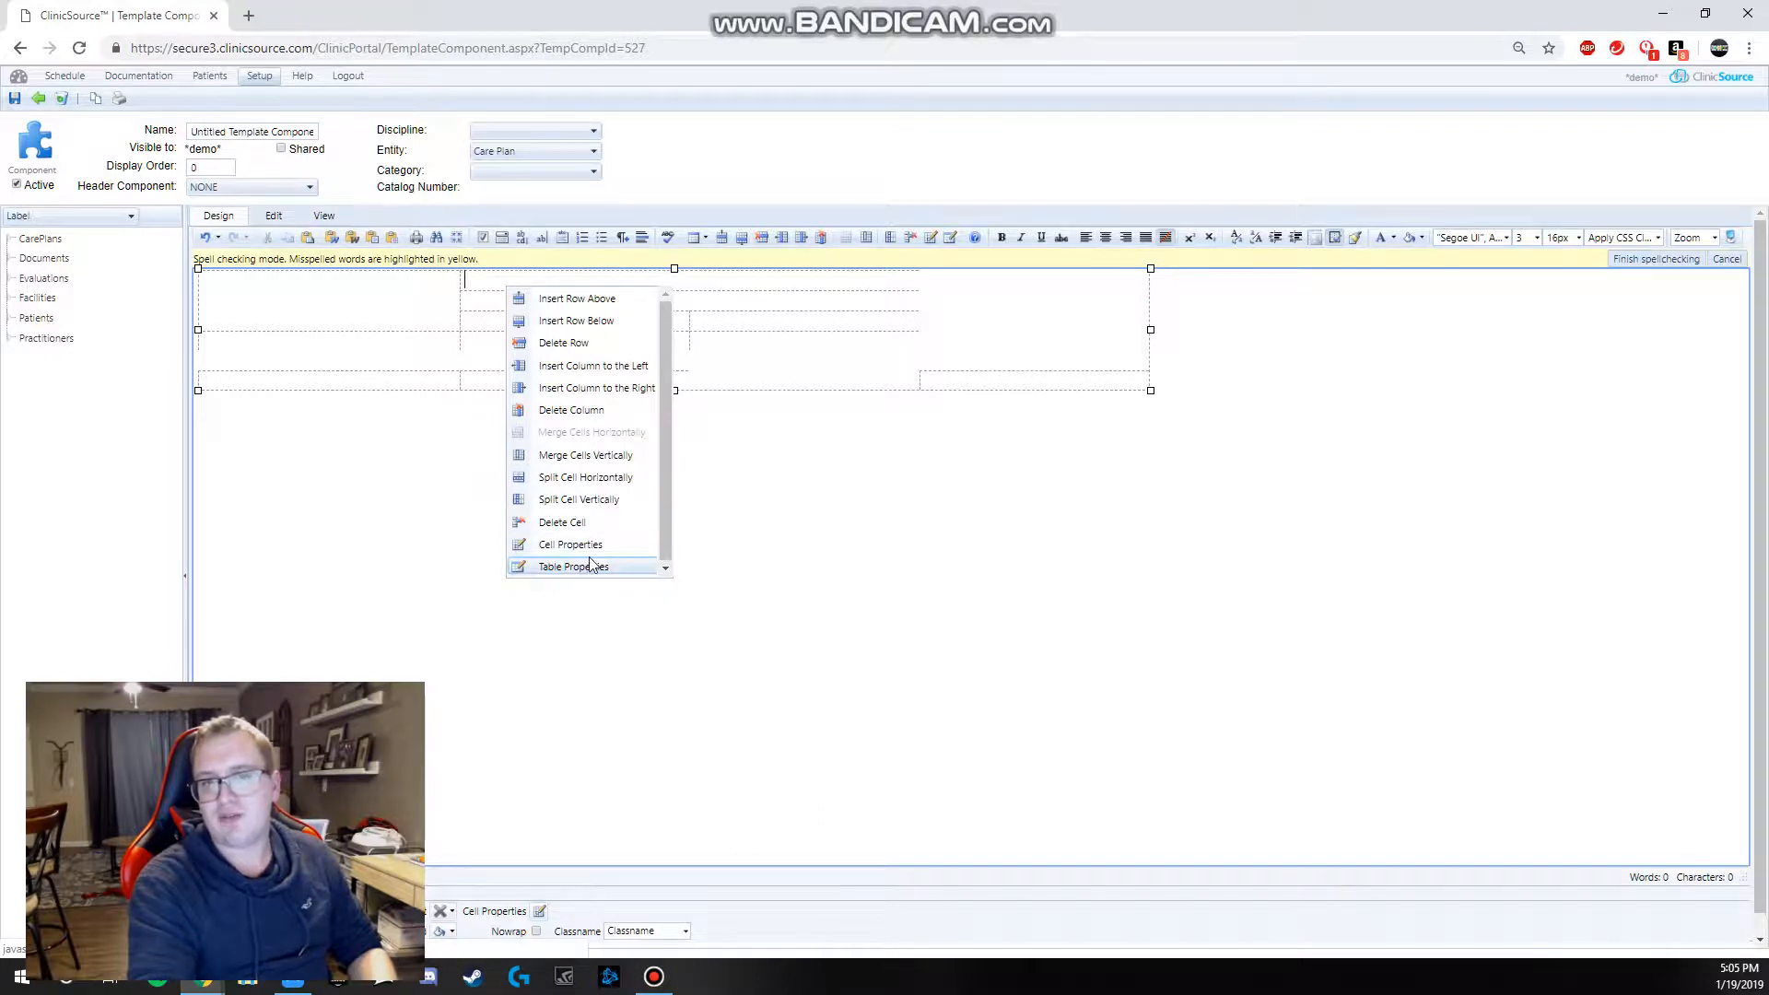
click(948, 441)
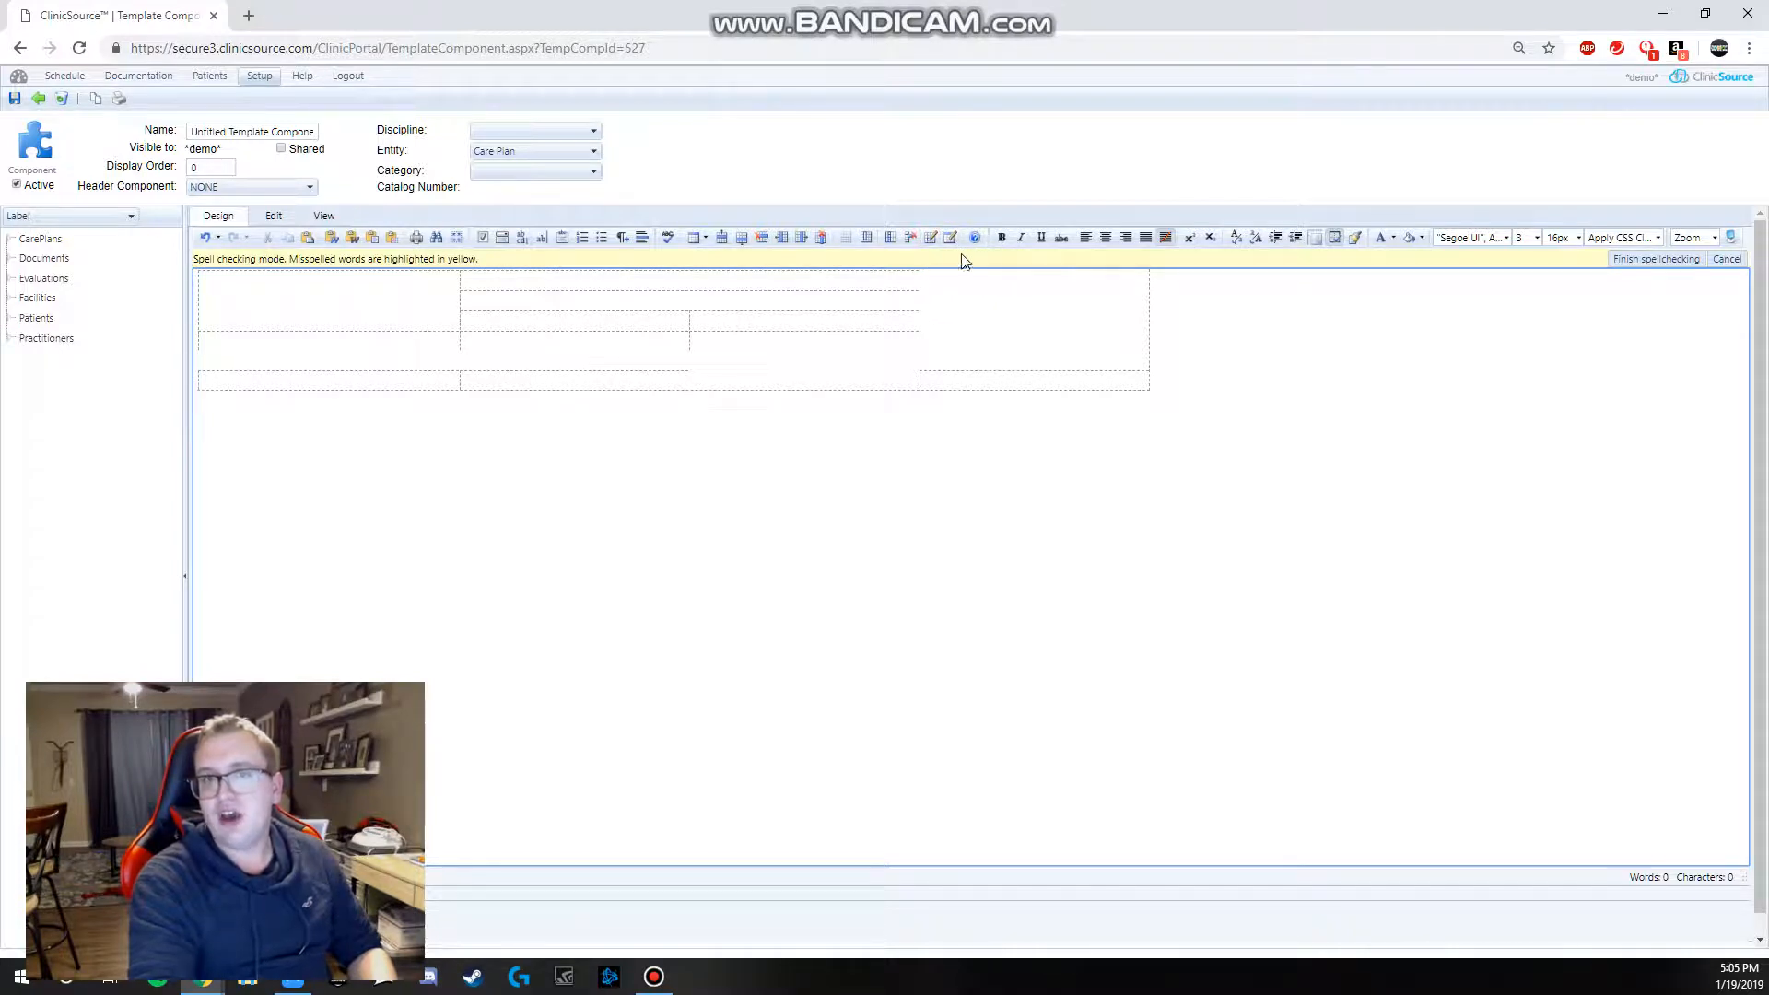
right_click(995, 320)
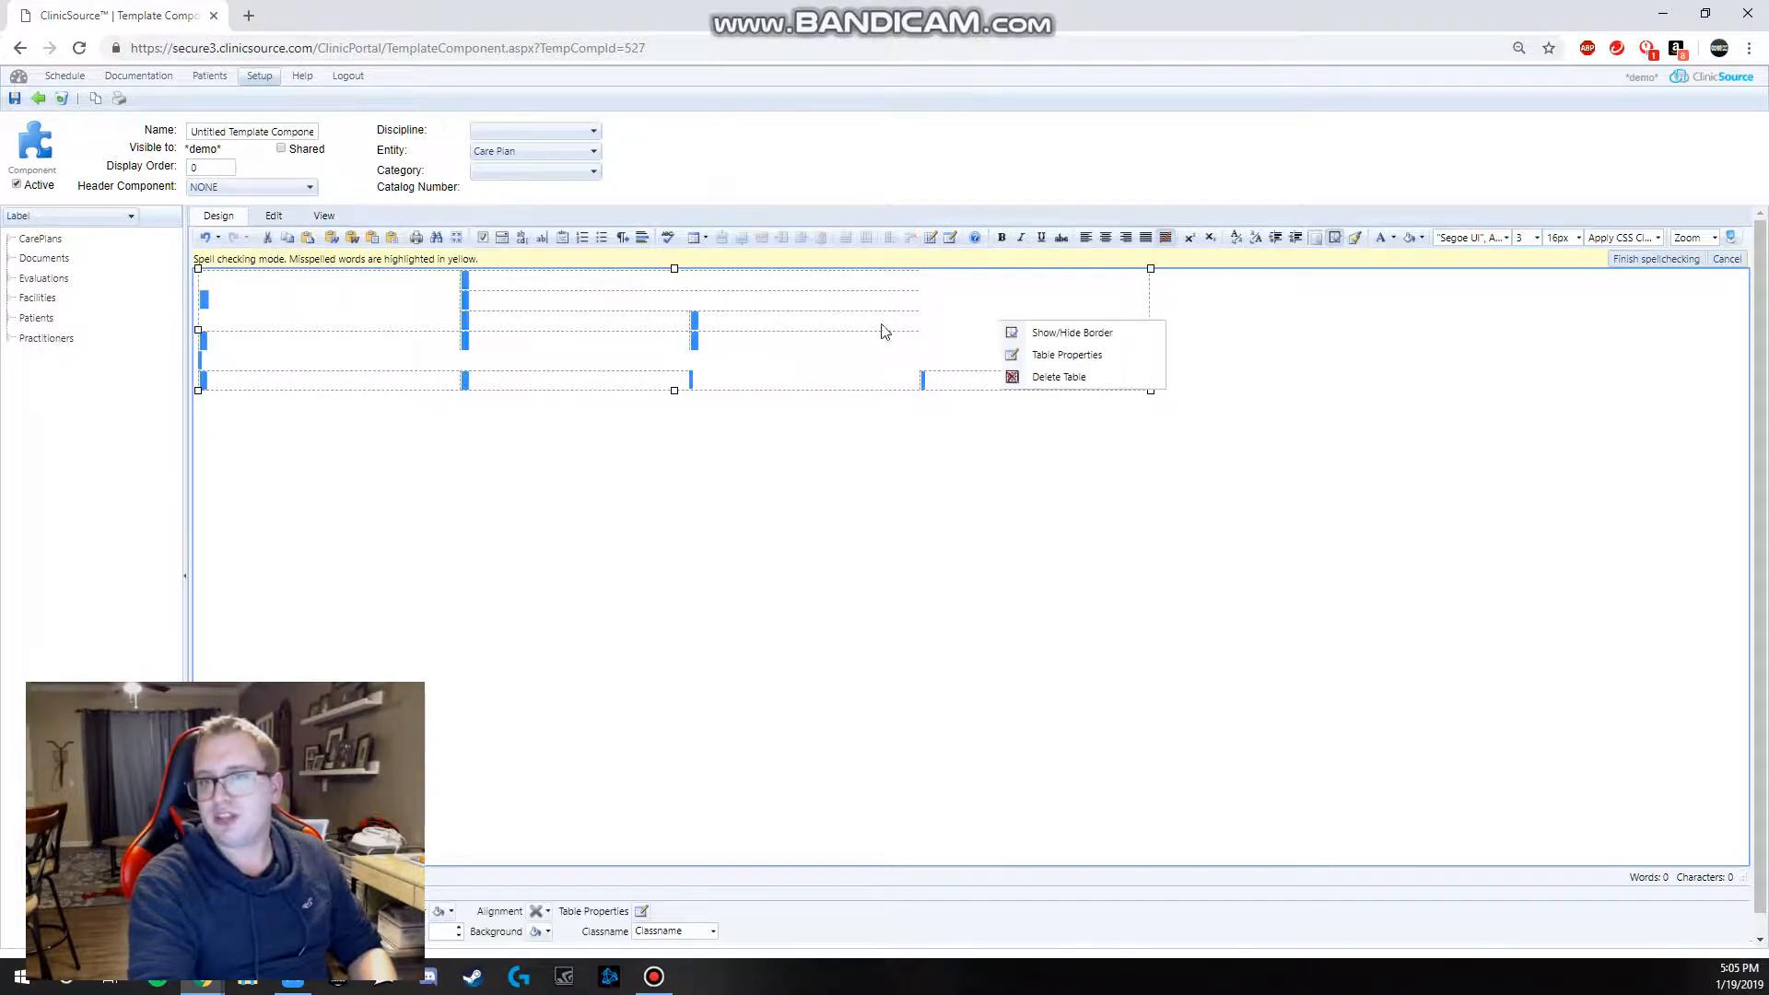
click(727, 363)
right_click(671, 329)
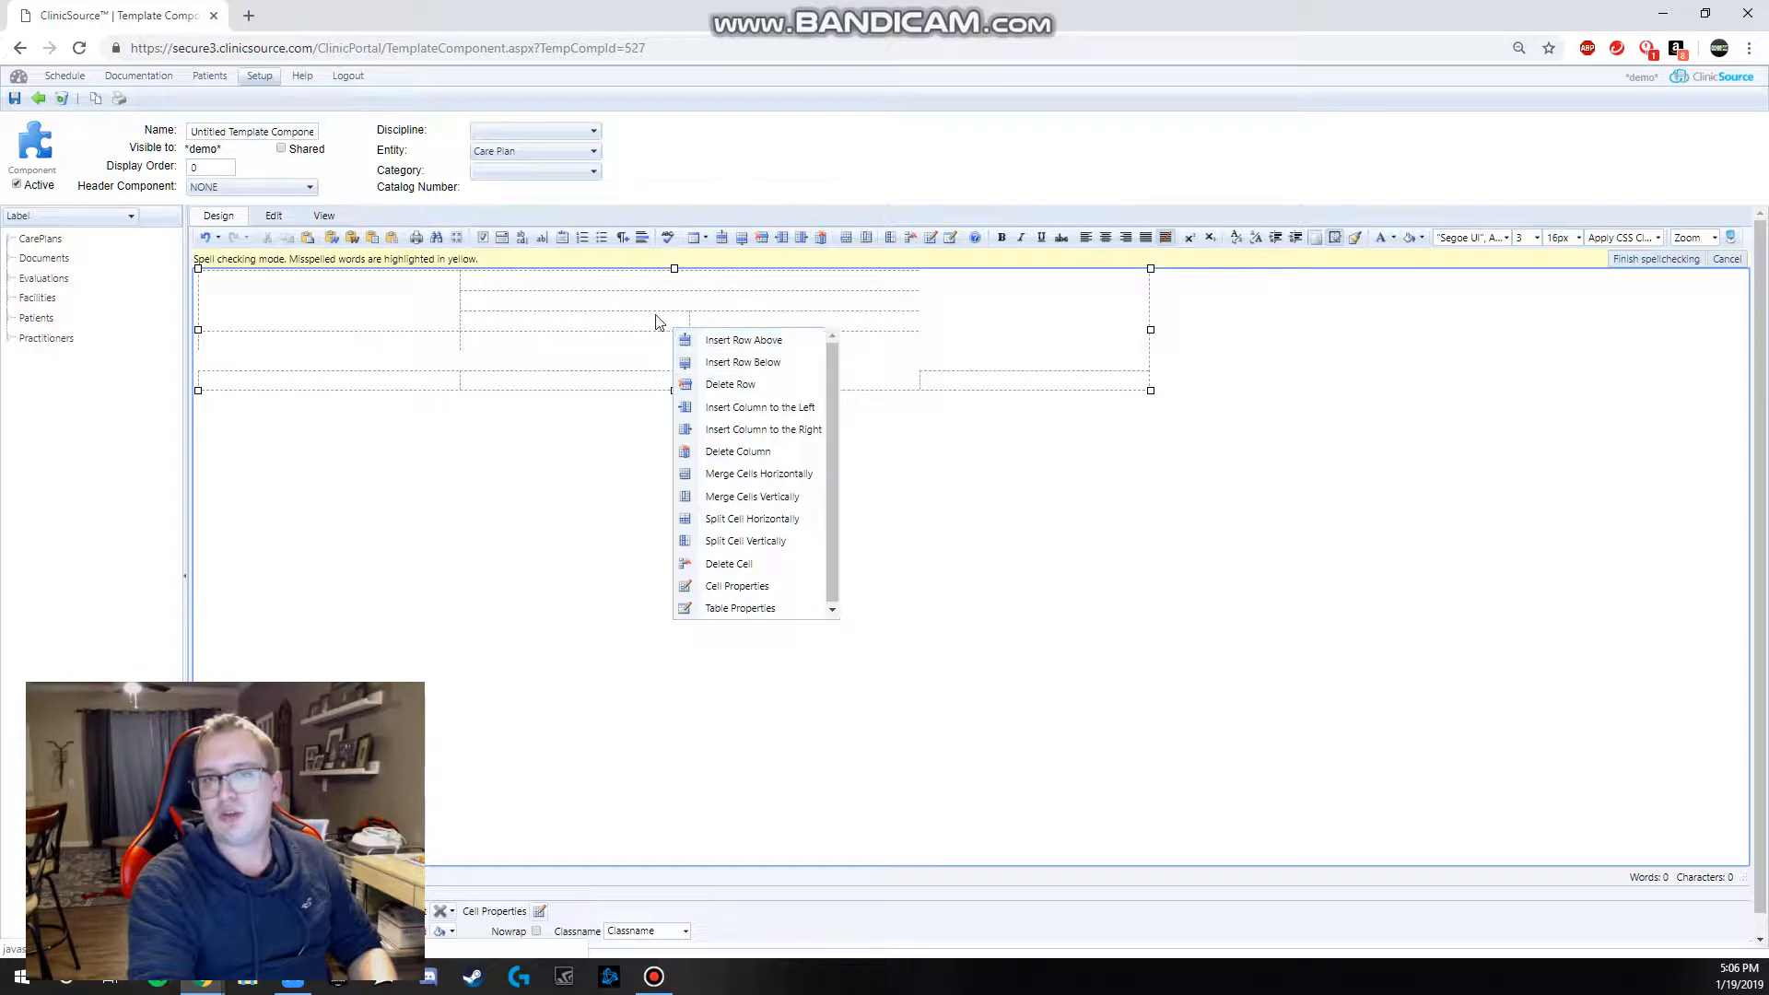
Step: Set the wide top-row cell to justified alignment and enter "test" in it
click(763, 271)
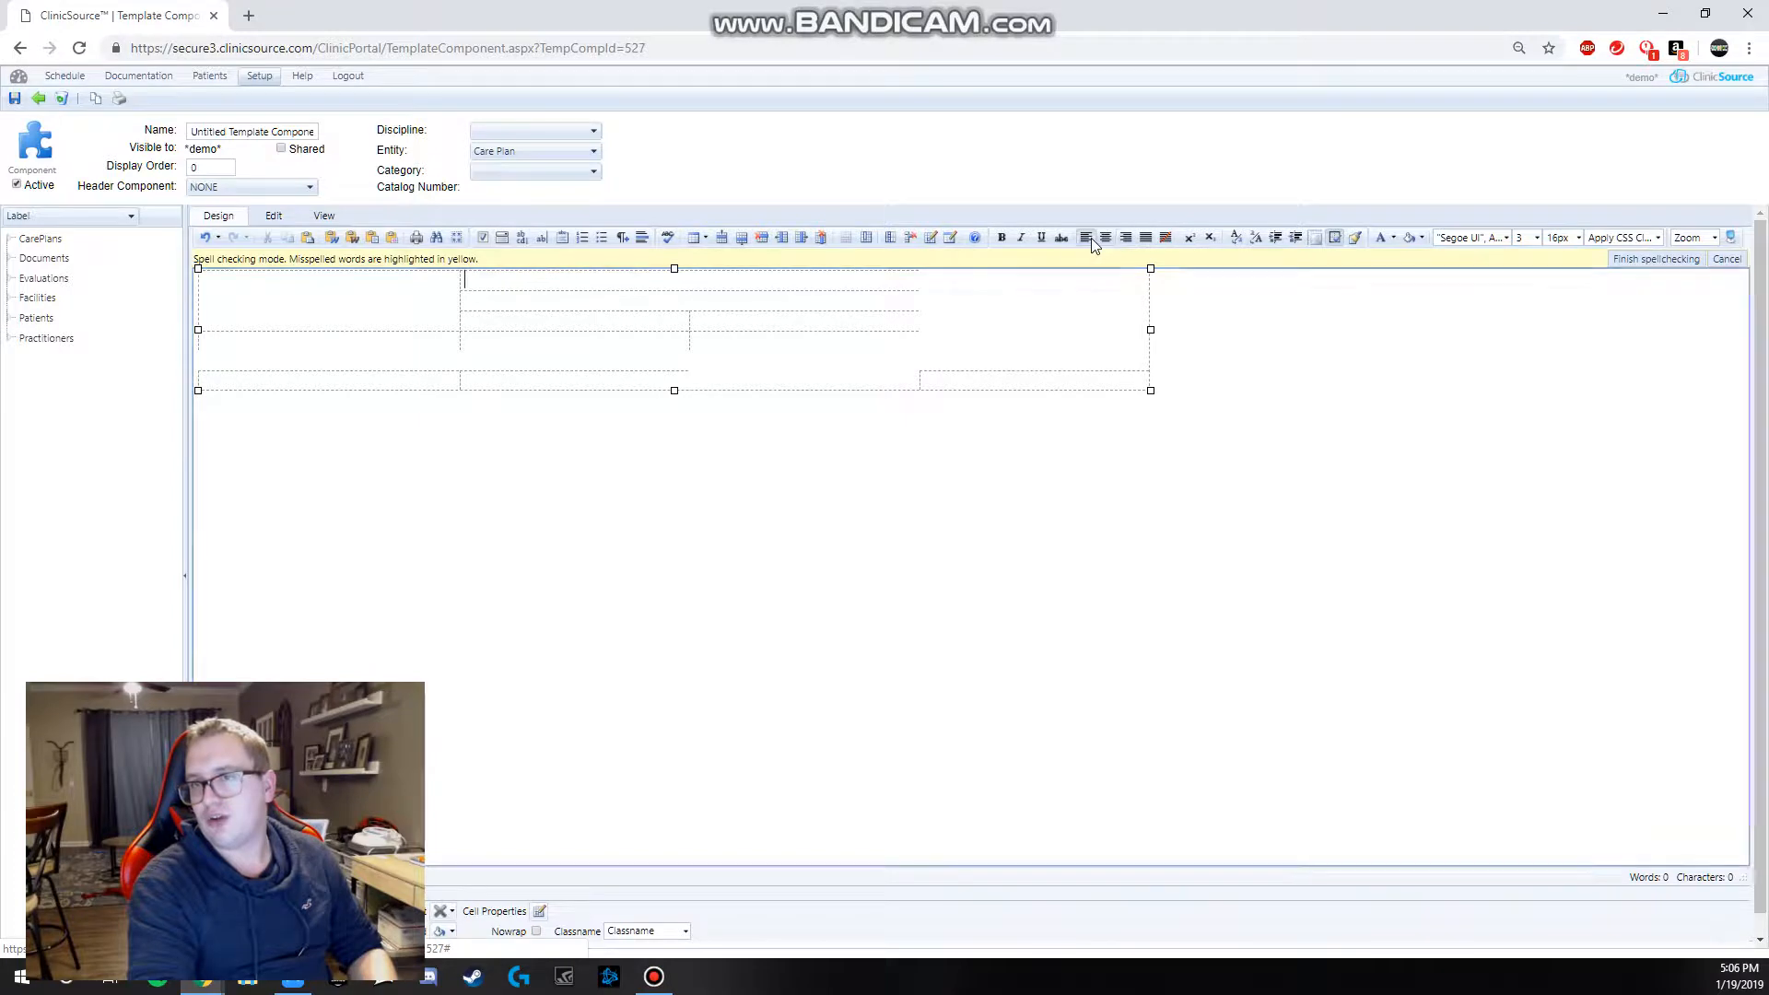
click(1145, 238)
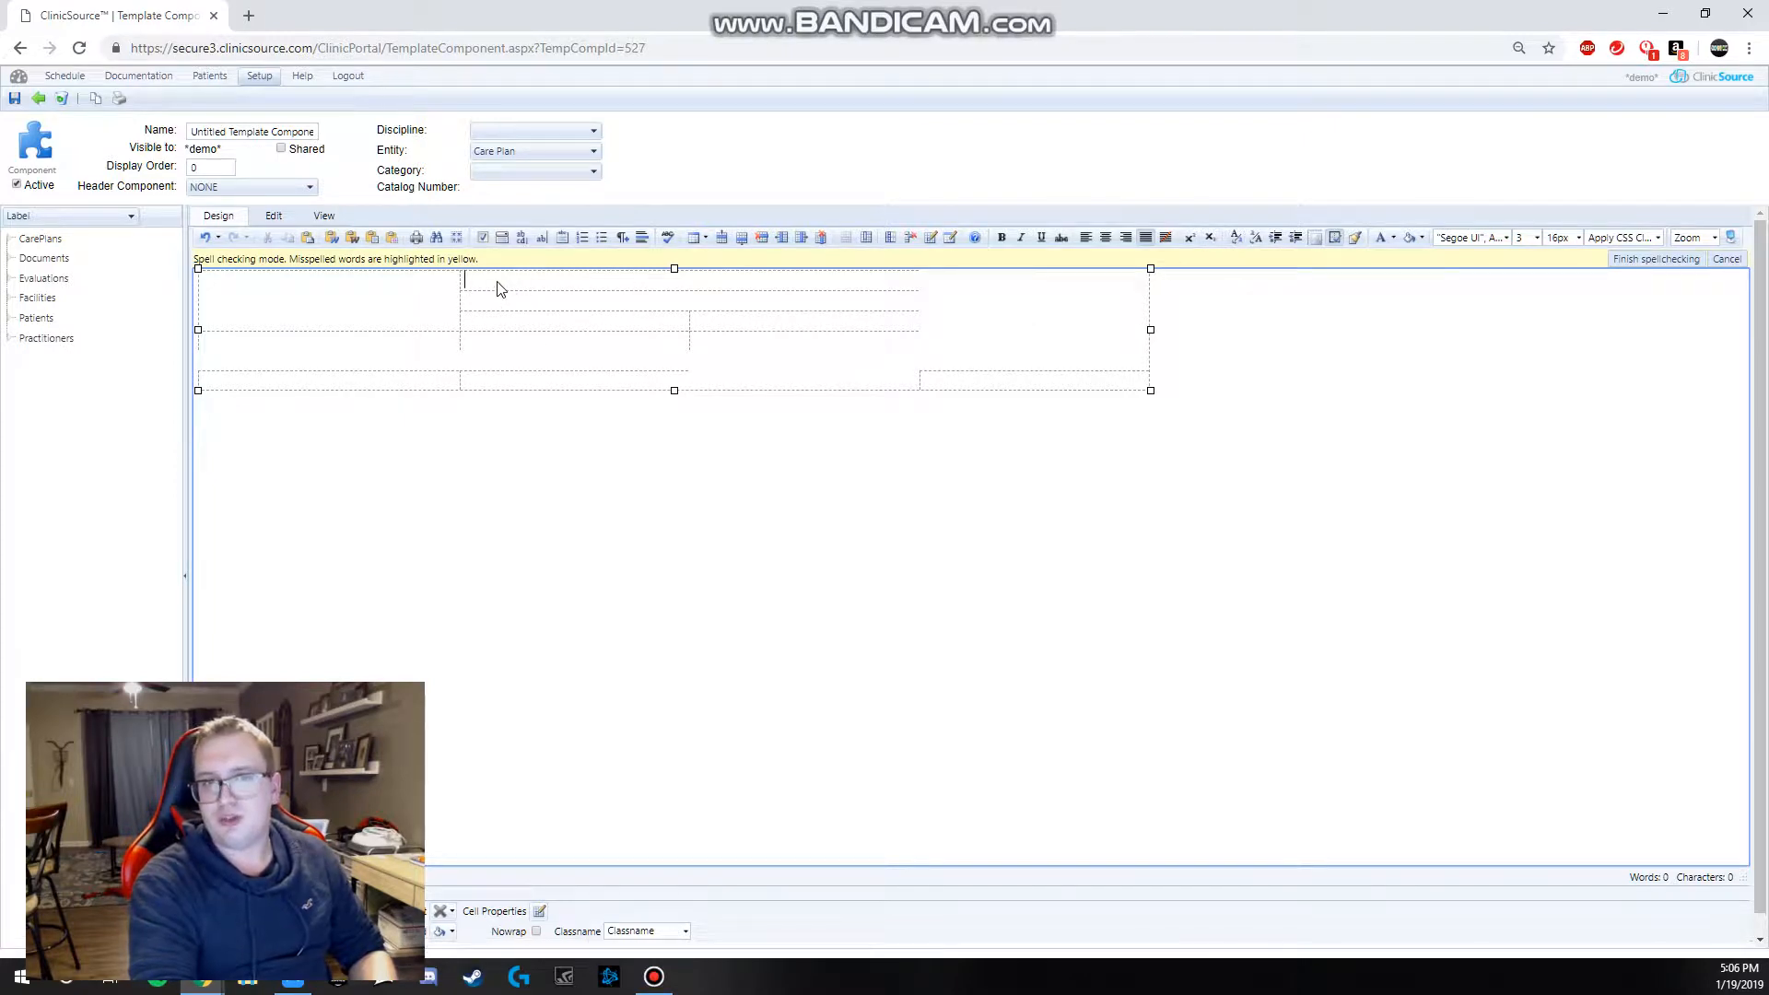
text(tewt)
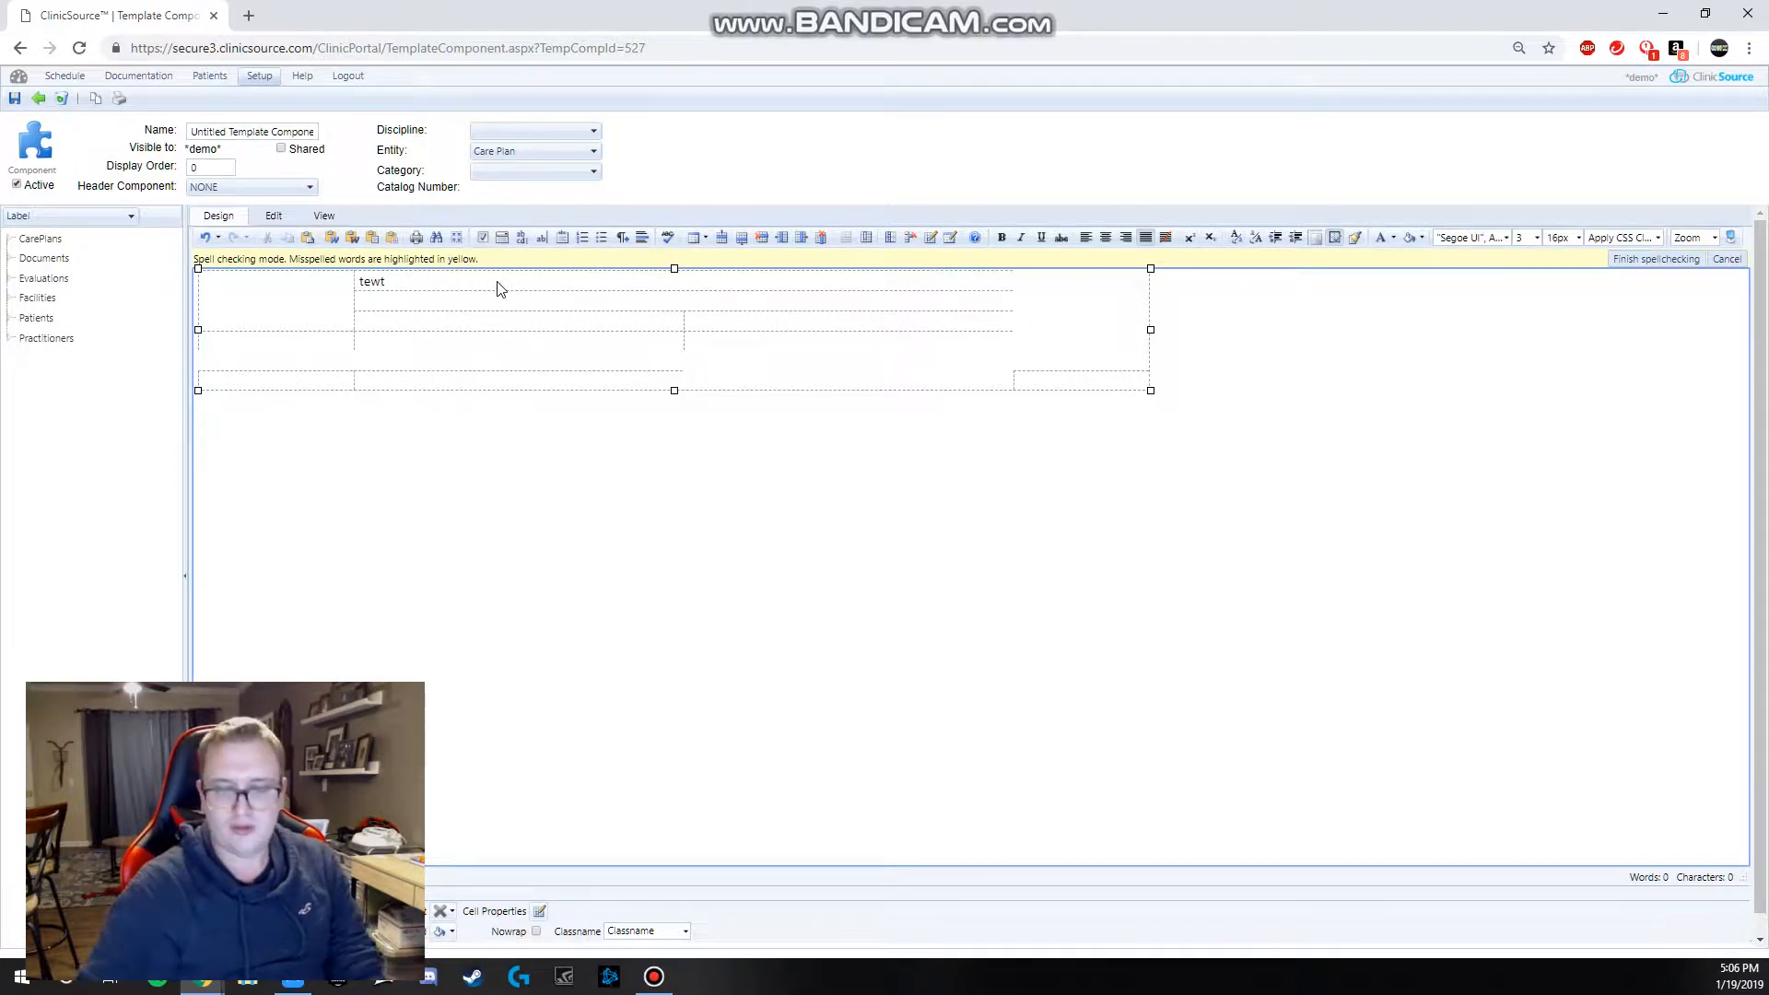
key(BackSpace)
key(BackSpace)
text(st)
Step: Convert the word in the top-row cell to uppercase and then back to lowercase
drag(398, 280, 372, 280)
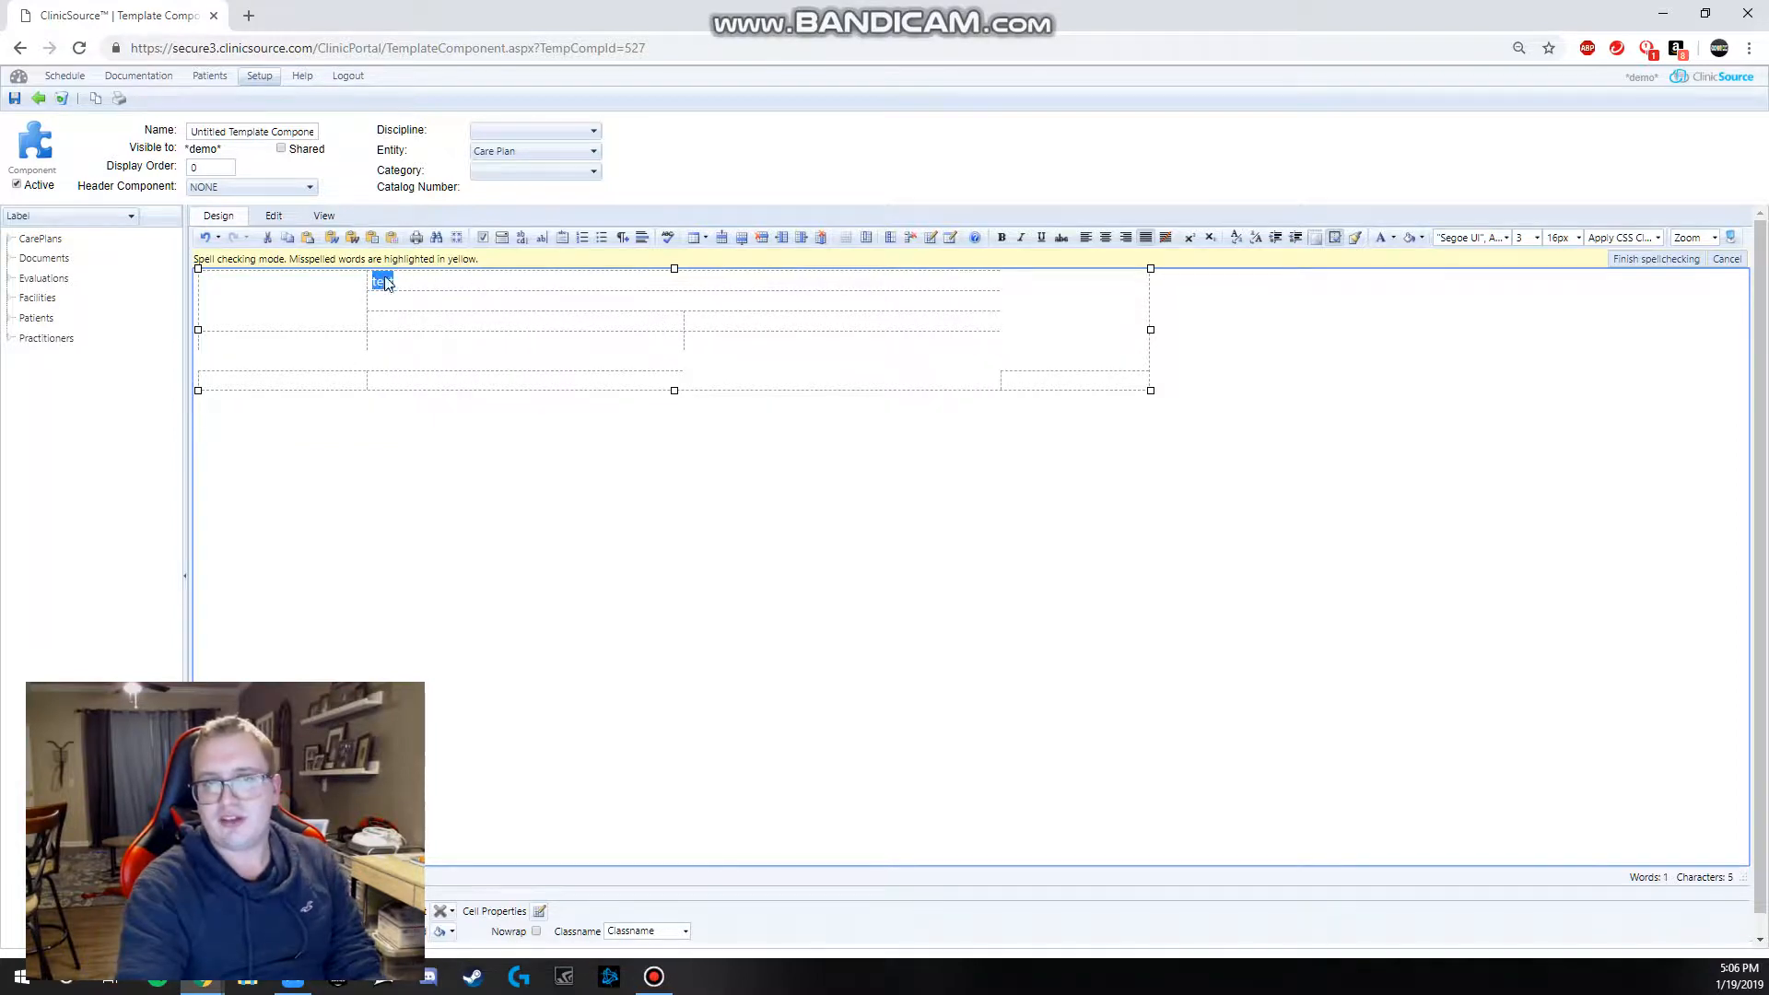
click(1257, 242)
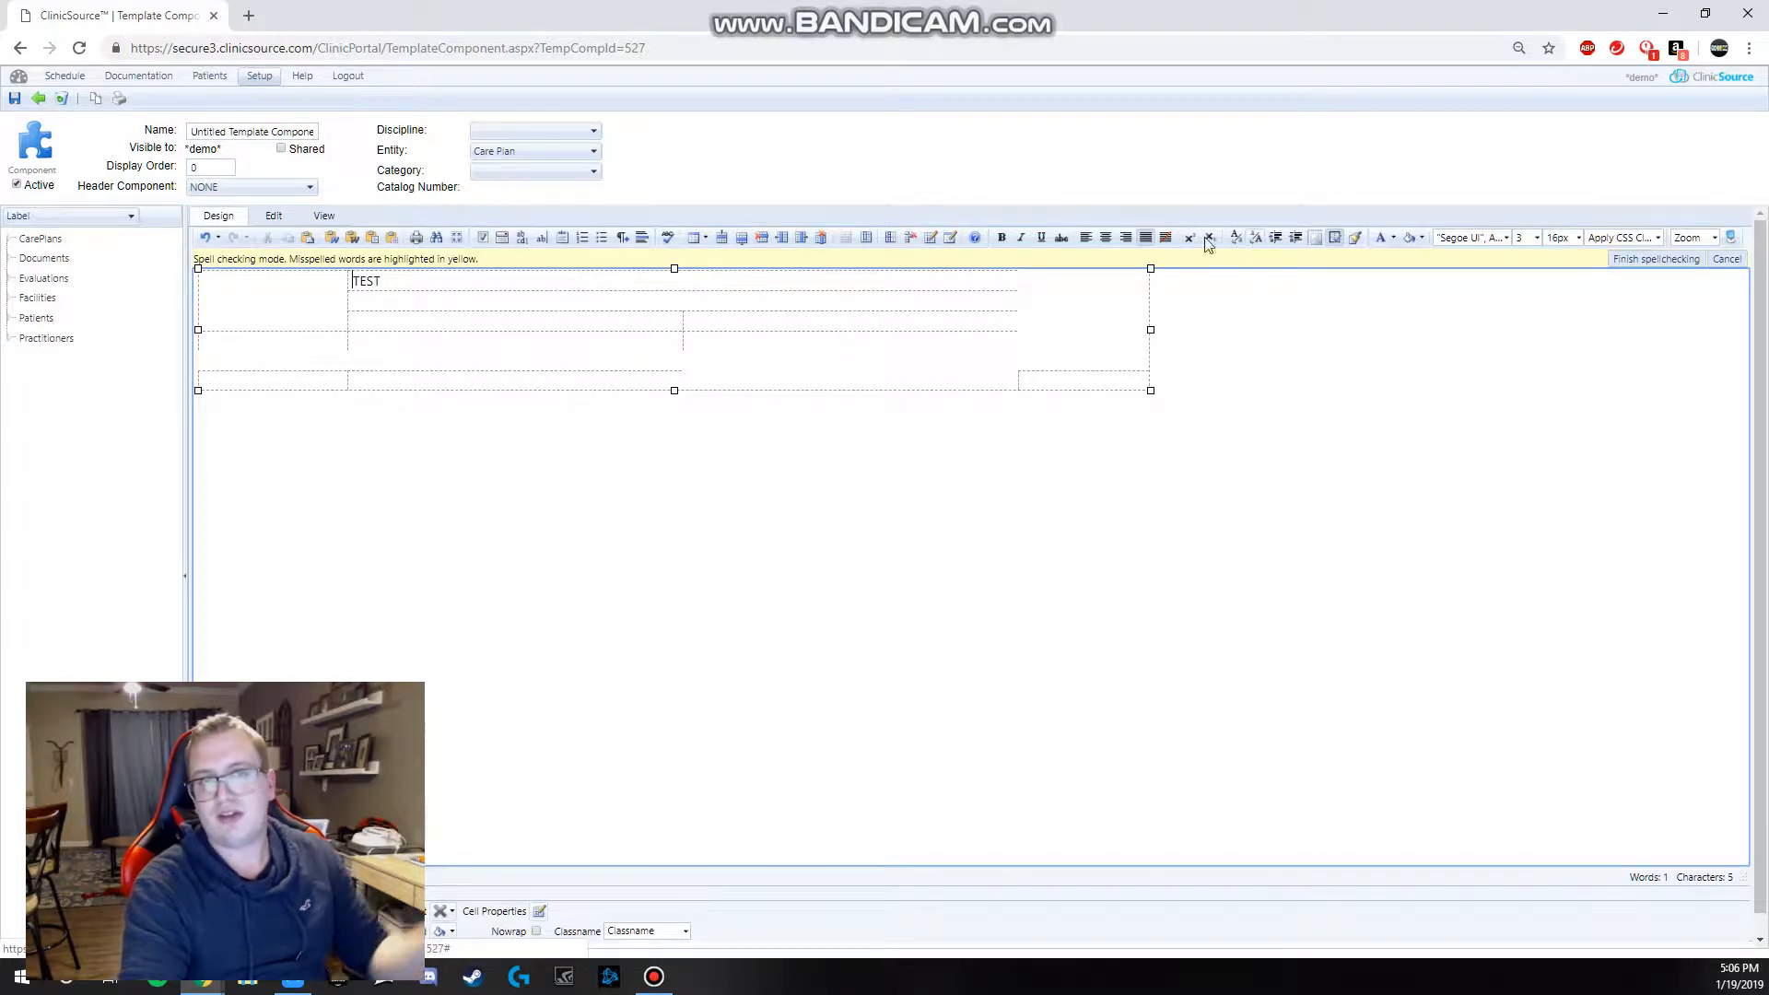
click(401, 291)
drag(401, 290, 364, 295)
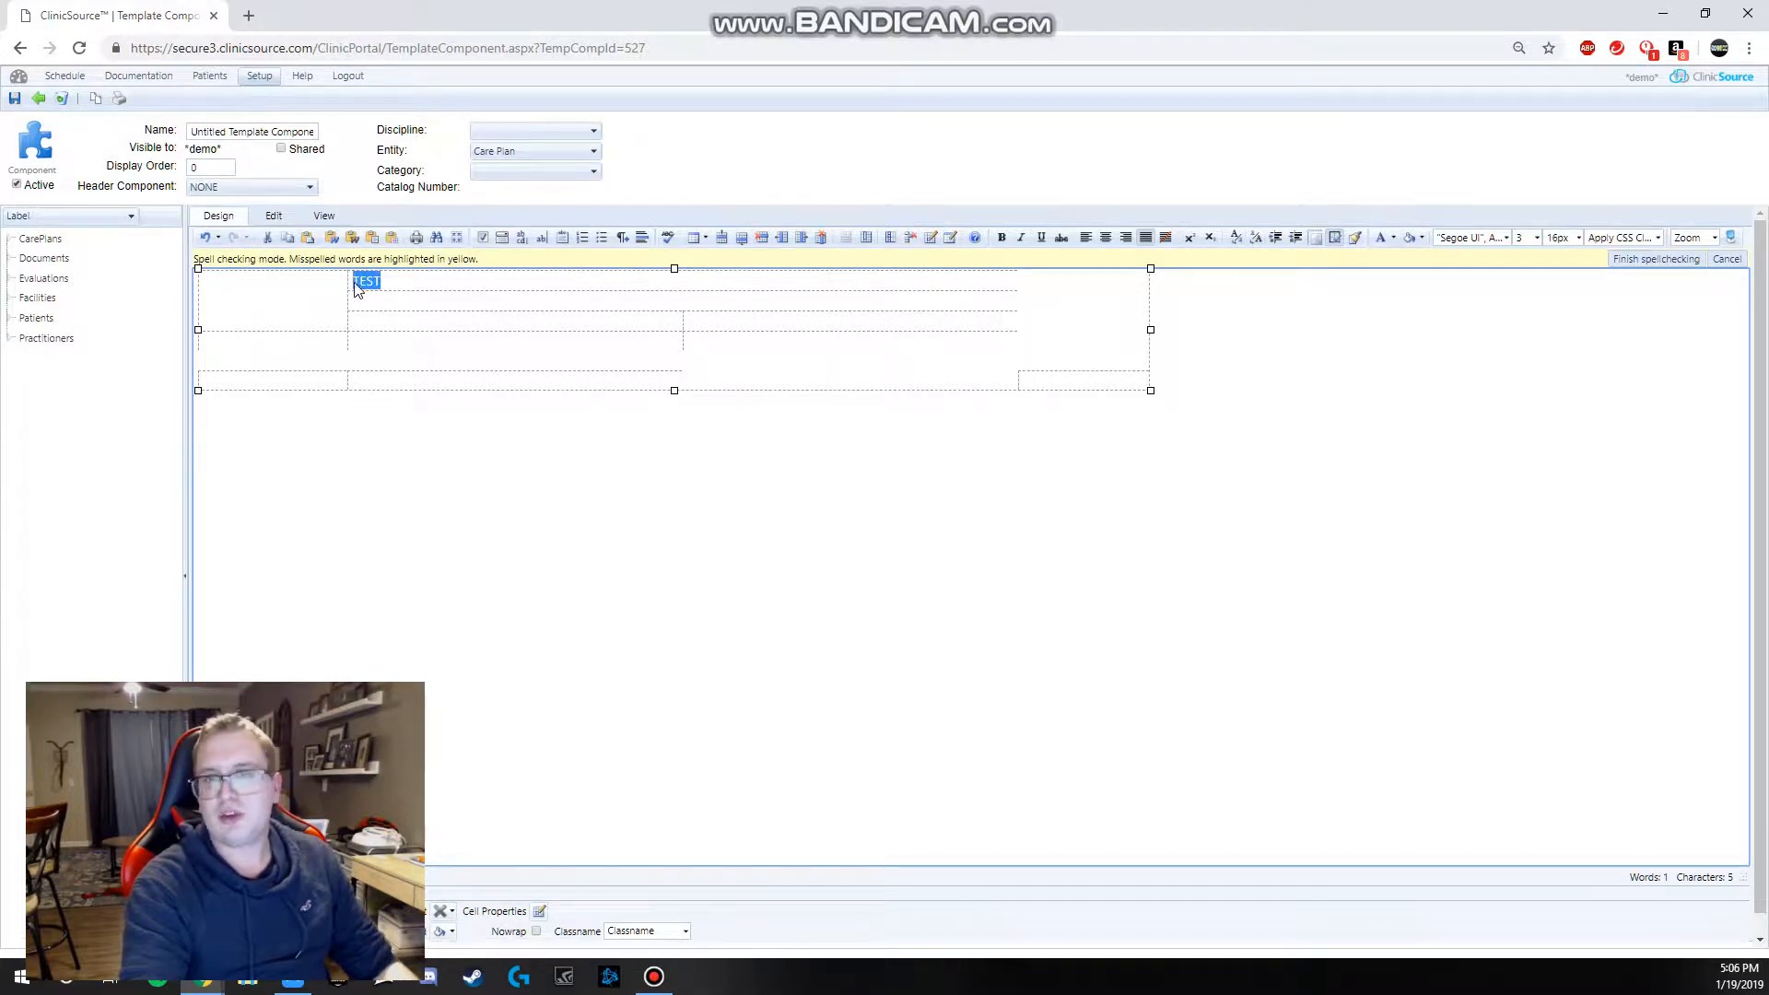
click(1237, 238)
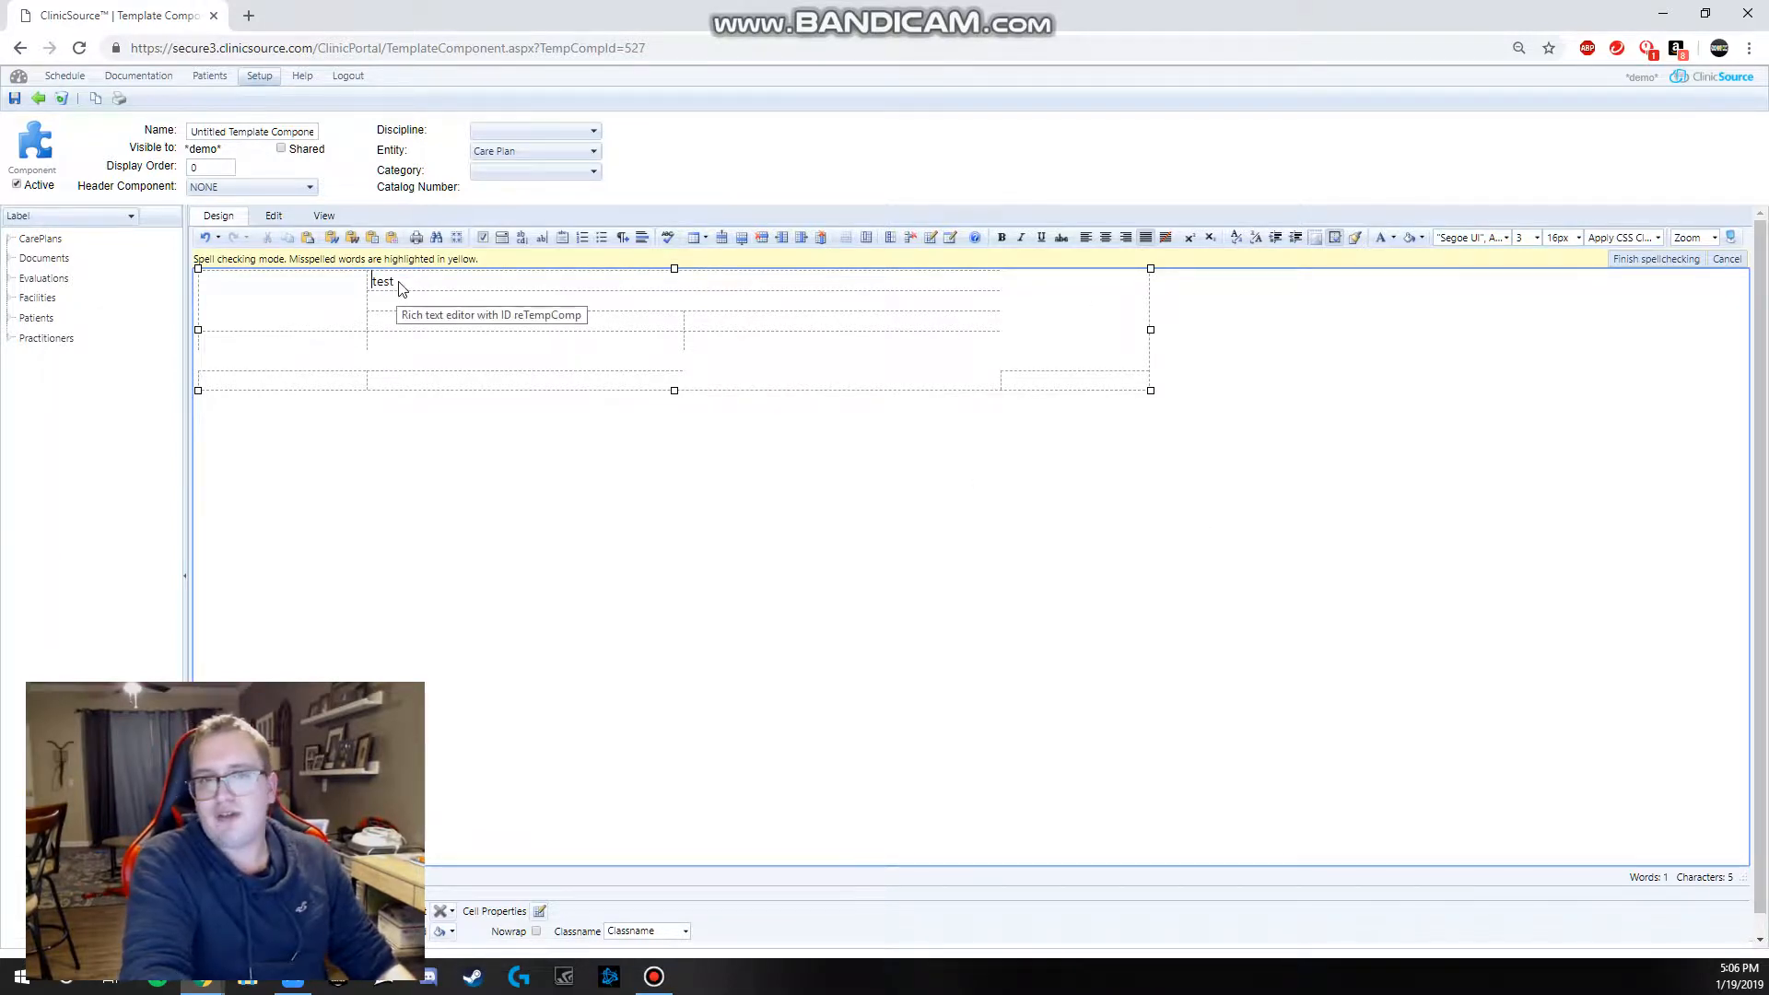
Step: Enter "TEST" in the cell directly below "test" and try the indent controls on it
drag(398, 282, 374, 279)
key(Tab)
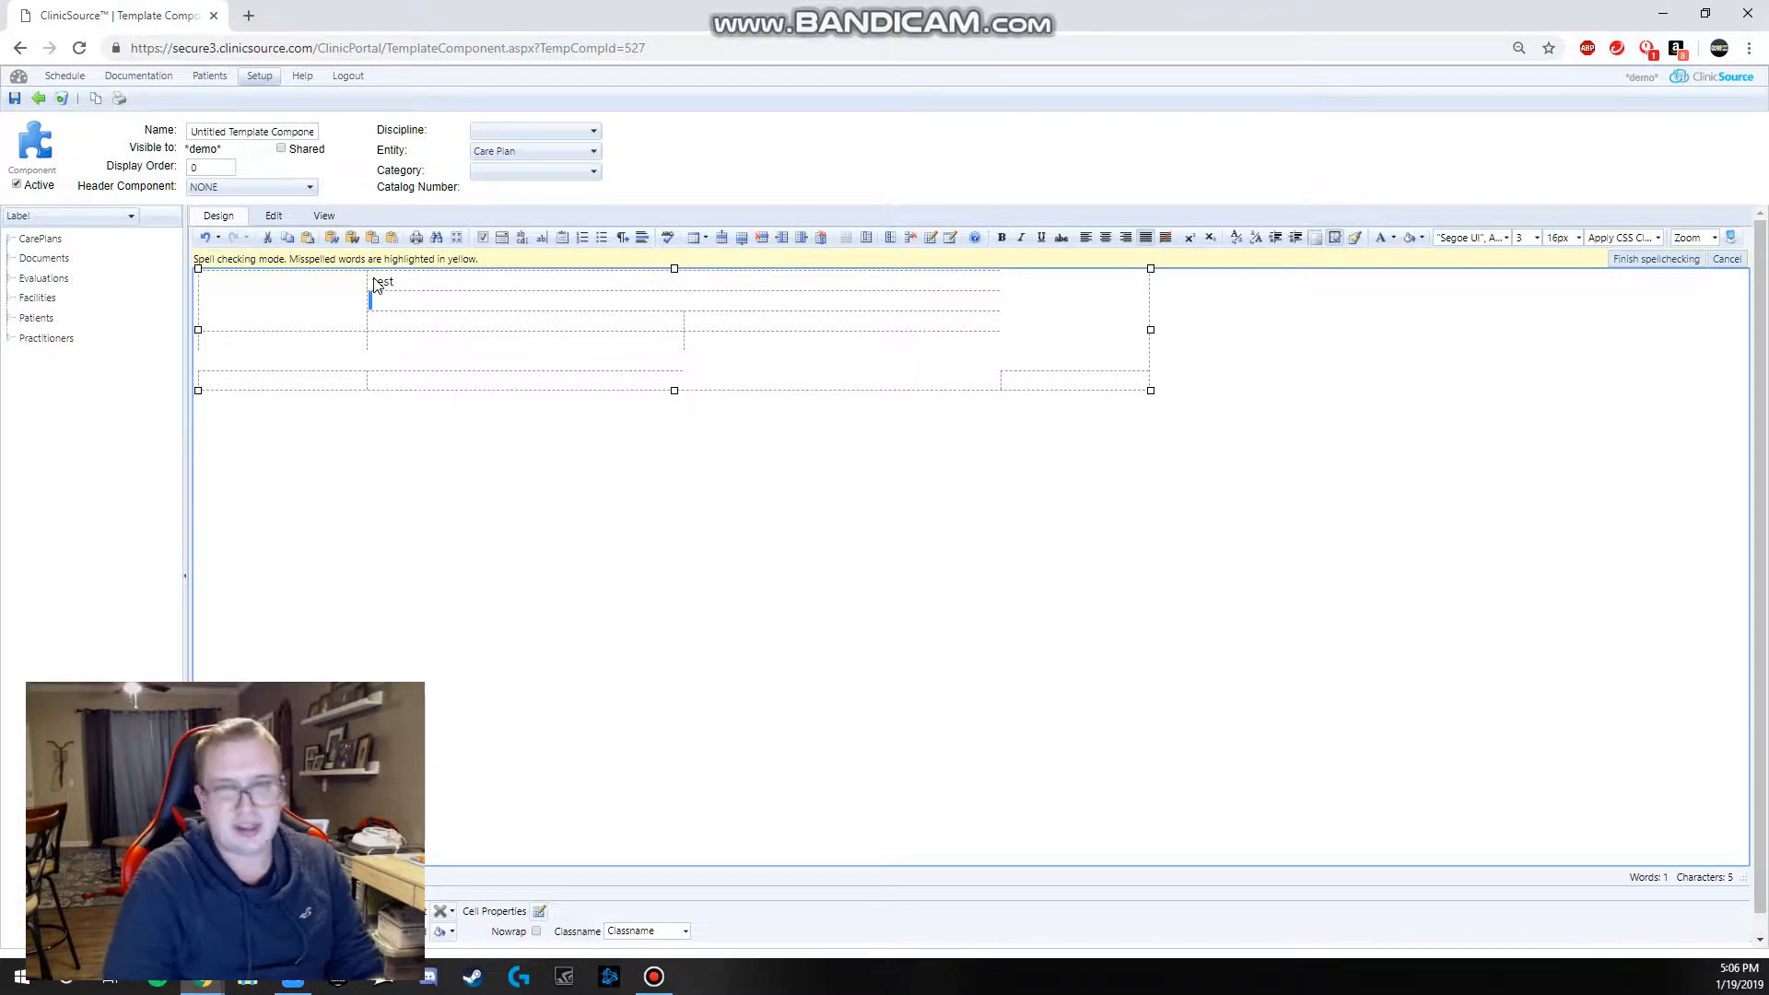
text(TEST)
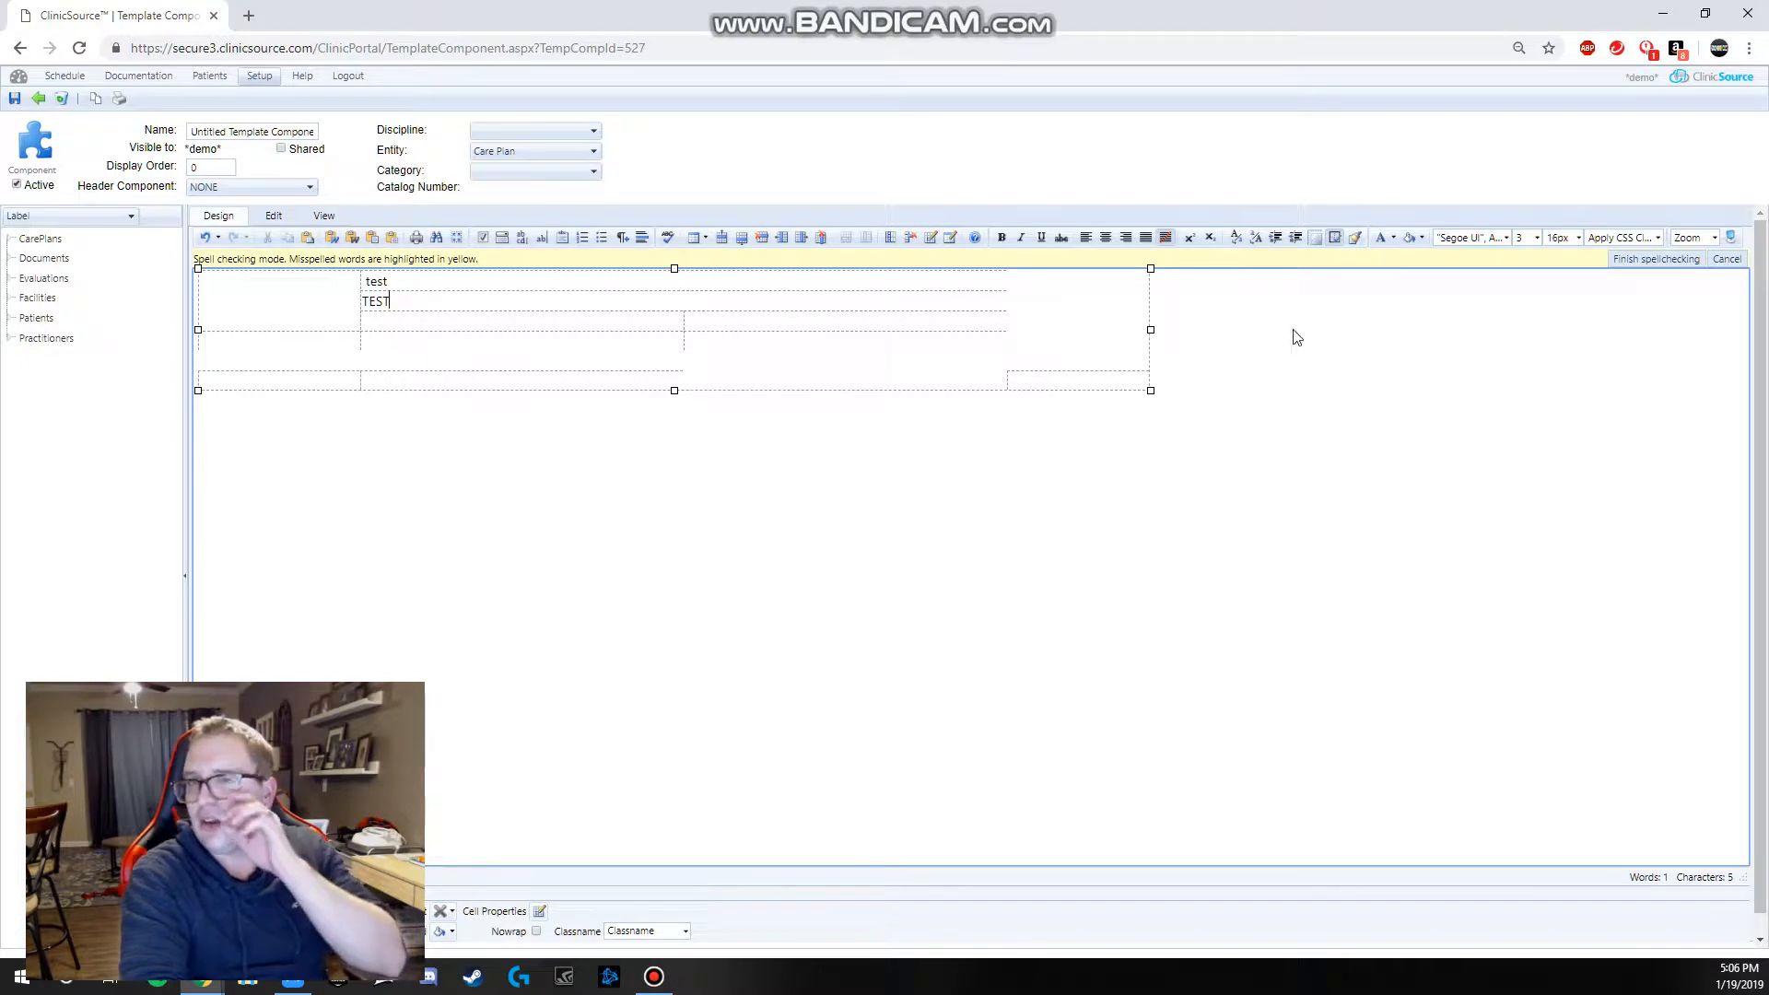
click(1299, 238)
click(1299, 238)
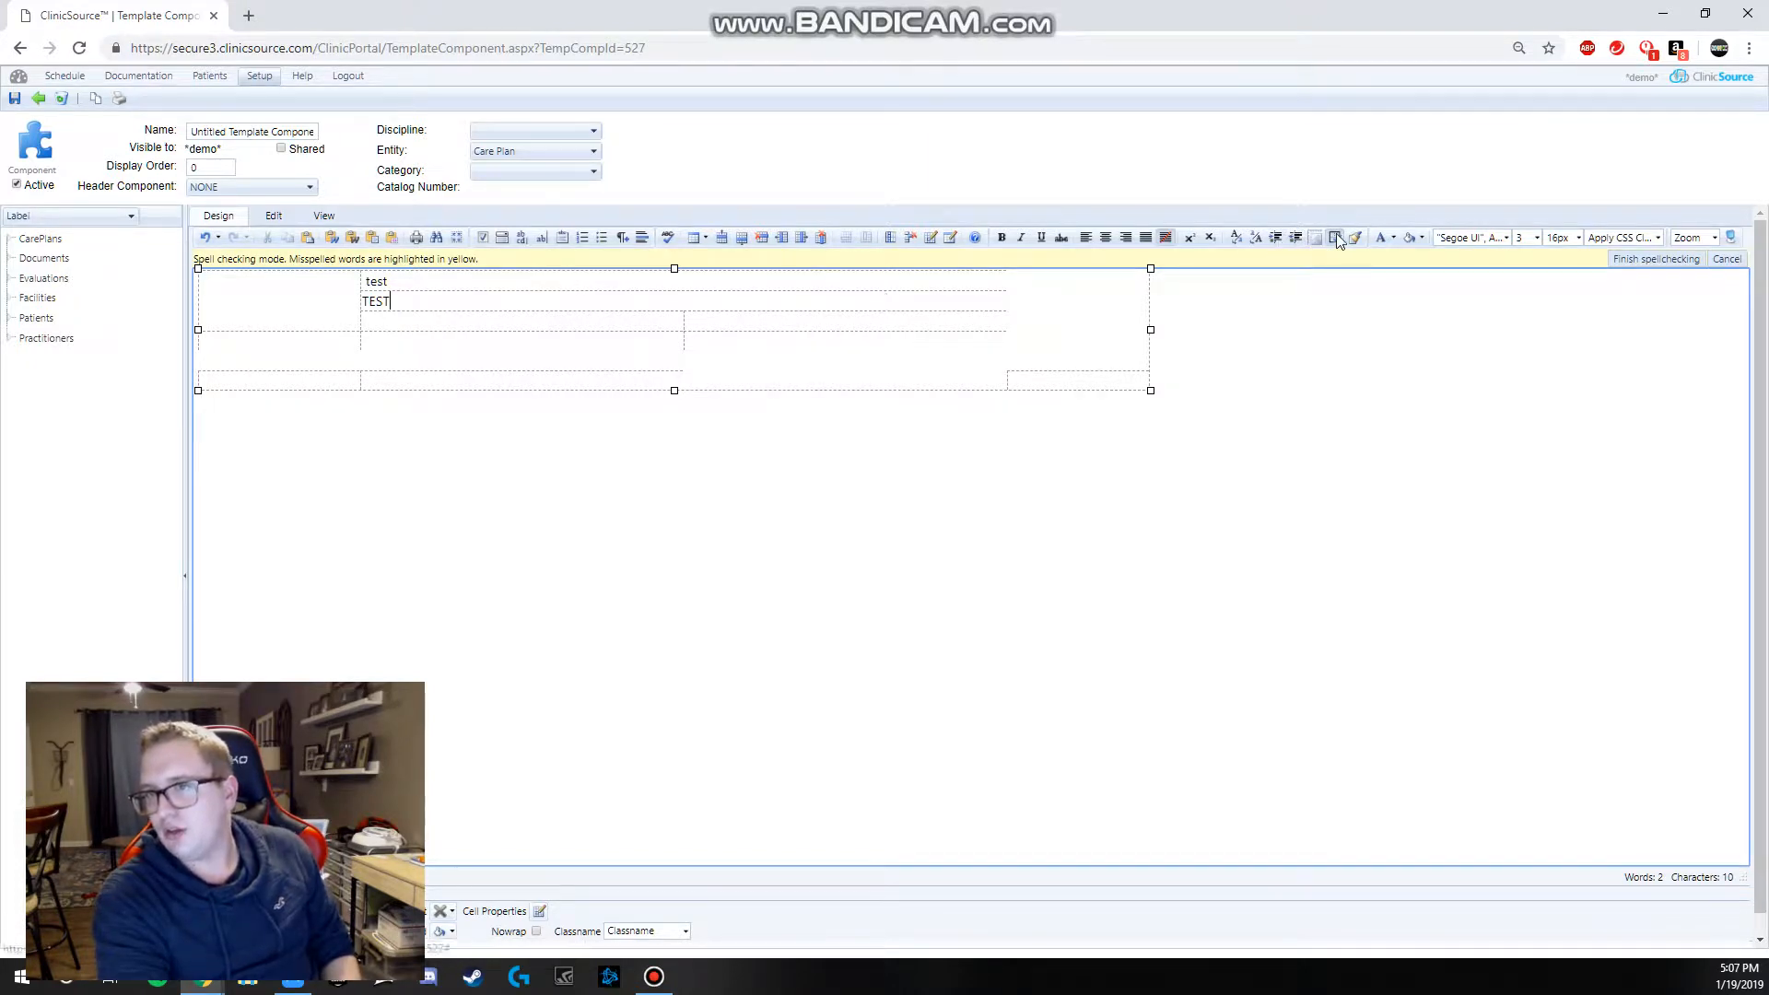
Step: Toggle the table's border lines off and on several times, leaving them shown
click(1334, 240)
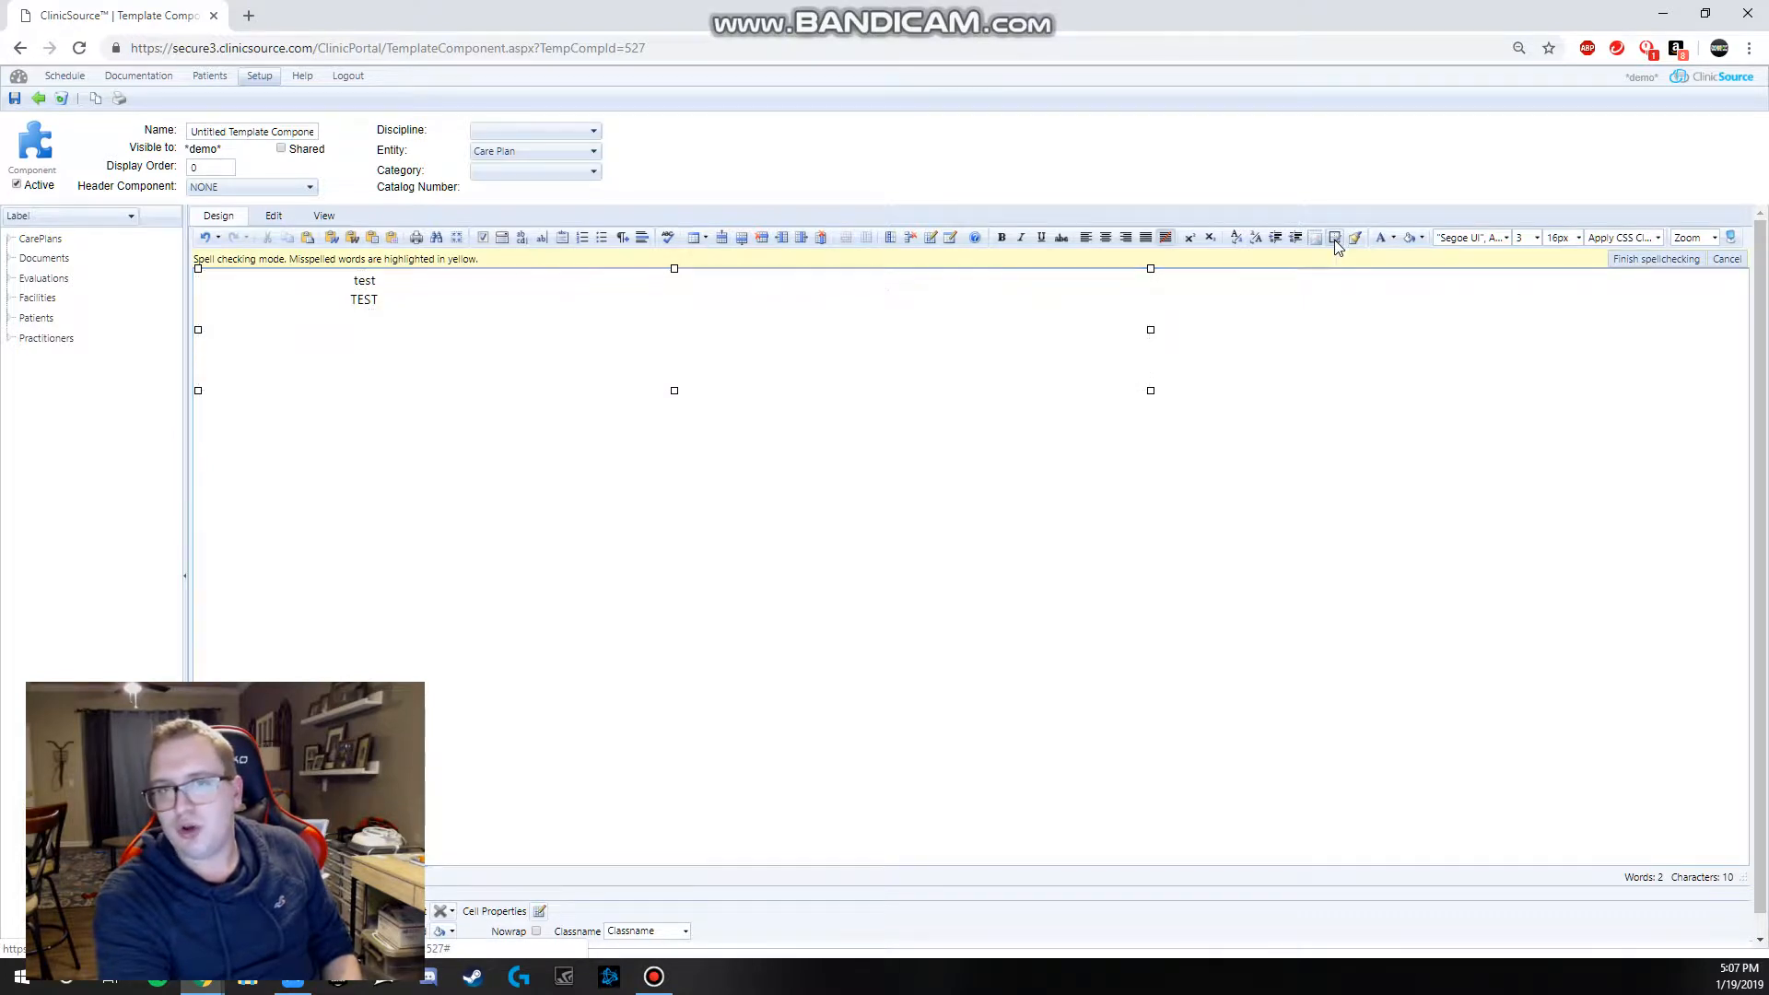
click(1334, 240)
click(1334, 240)
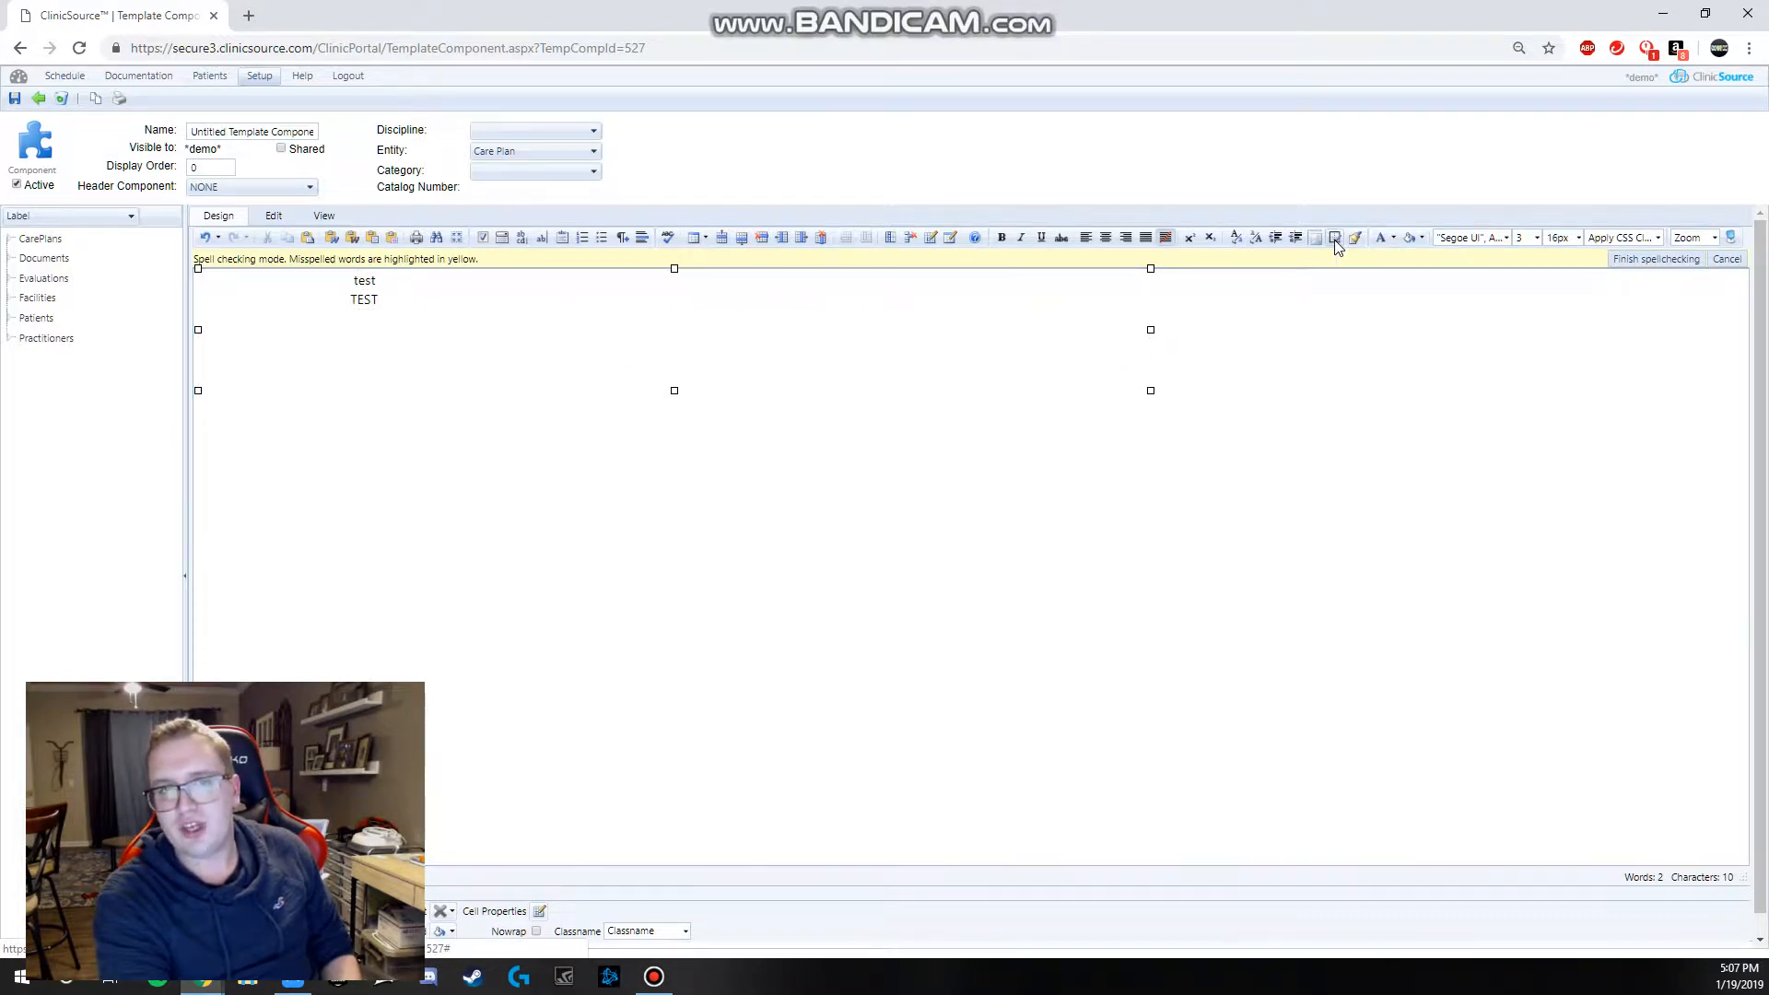
click(1334, 240)
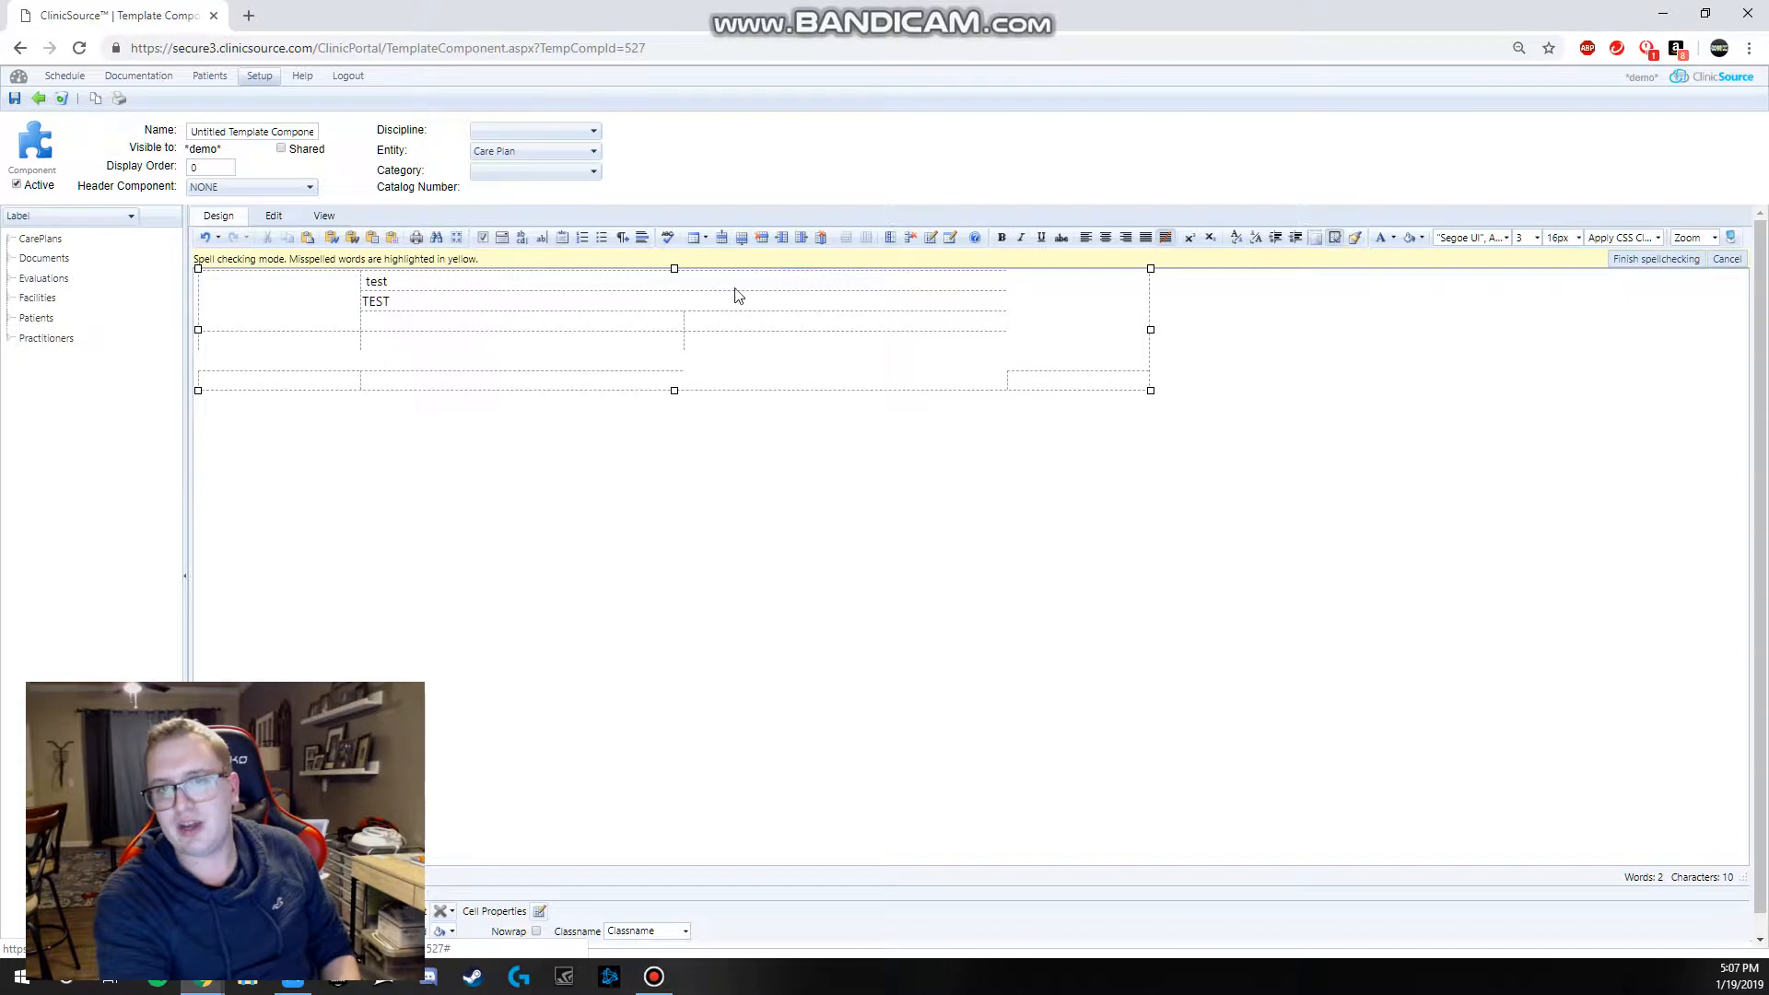
click(1334, 240)
click(1333, 237)
click(1333, 238)
click(1333, 237)
click(1333, 237)
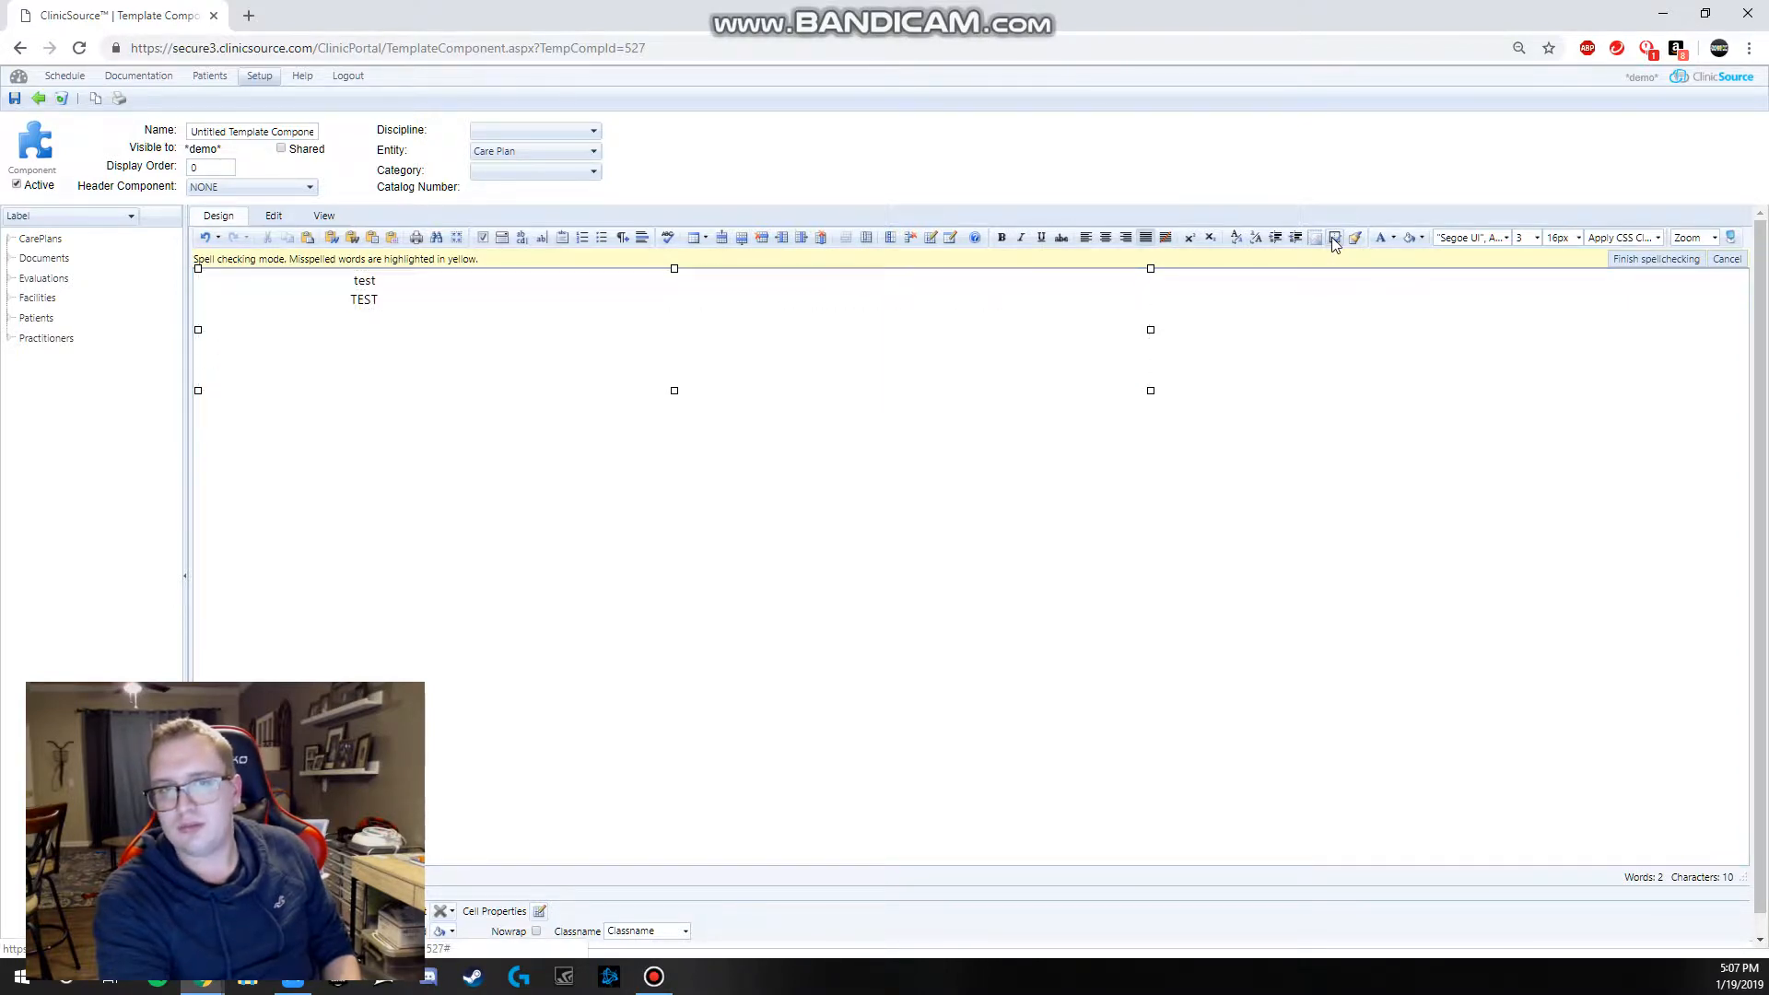
click(1333, 237)
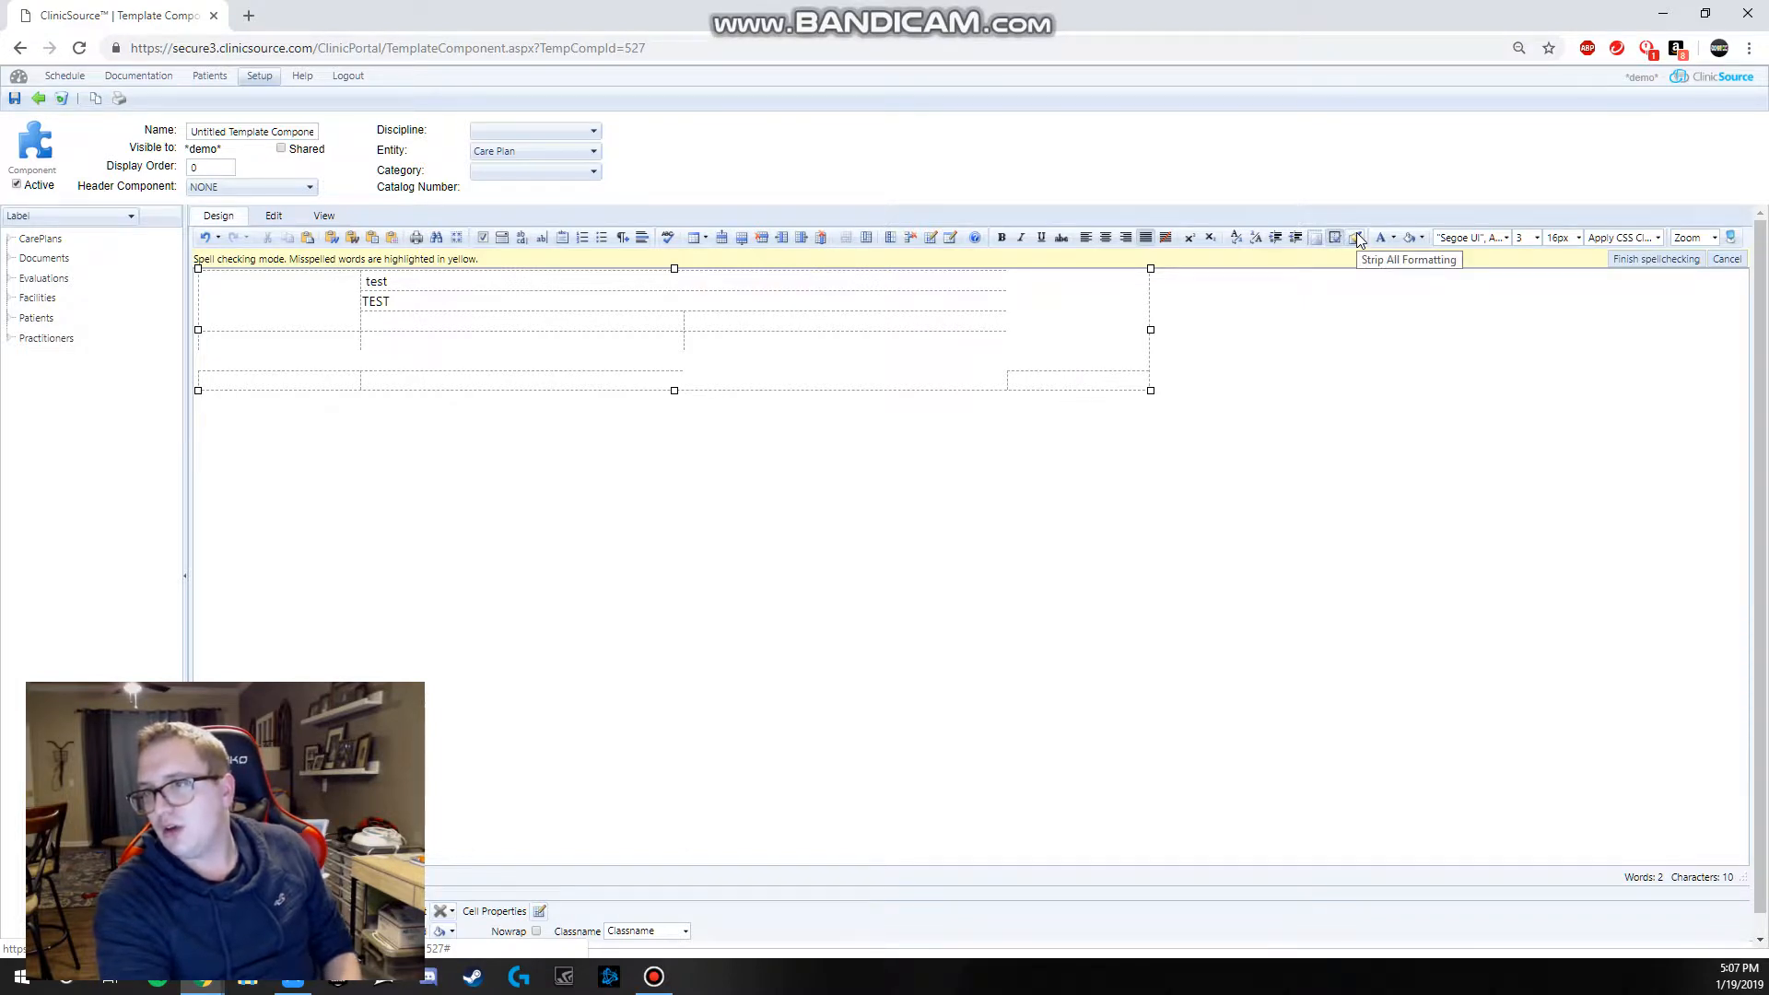
Step: Strip all formatting from the component's content and undo it
click(1358, 240)
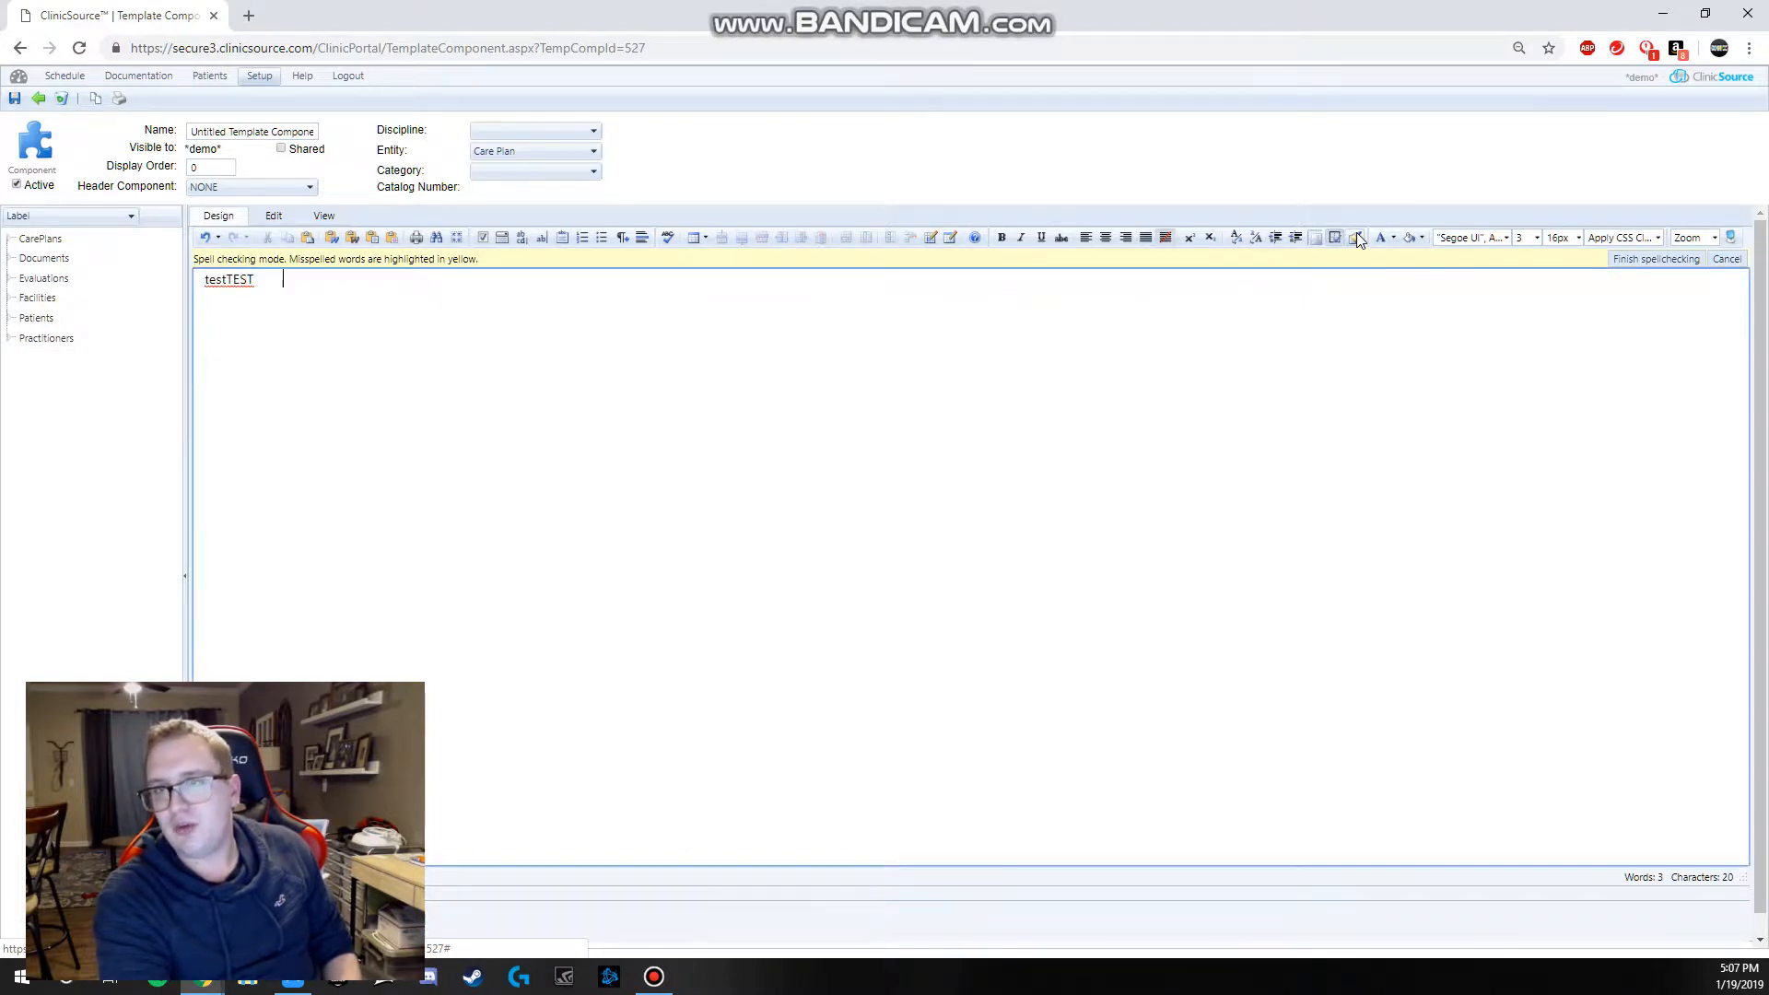
click(205, 237)
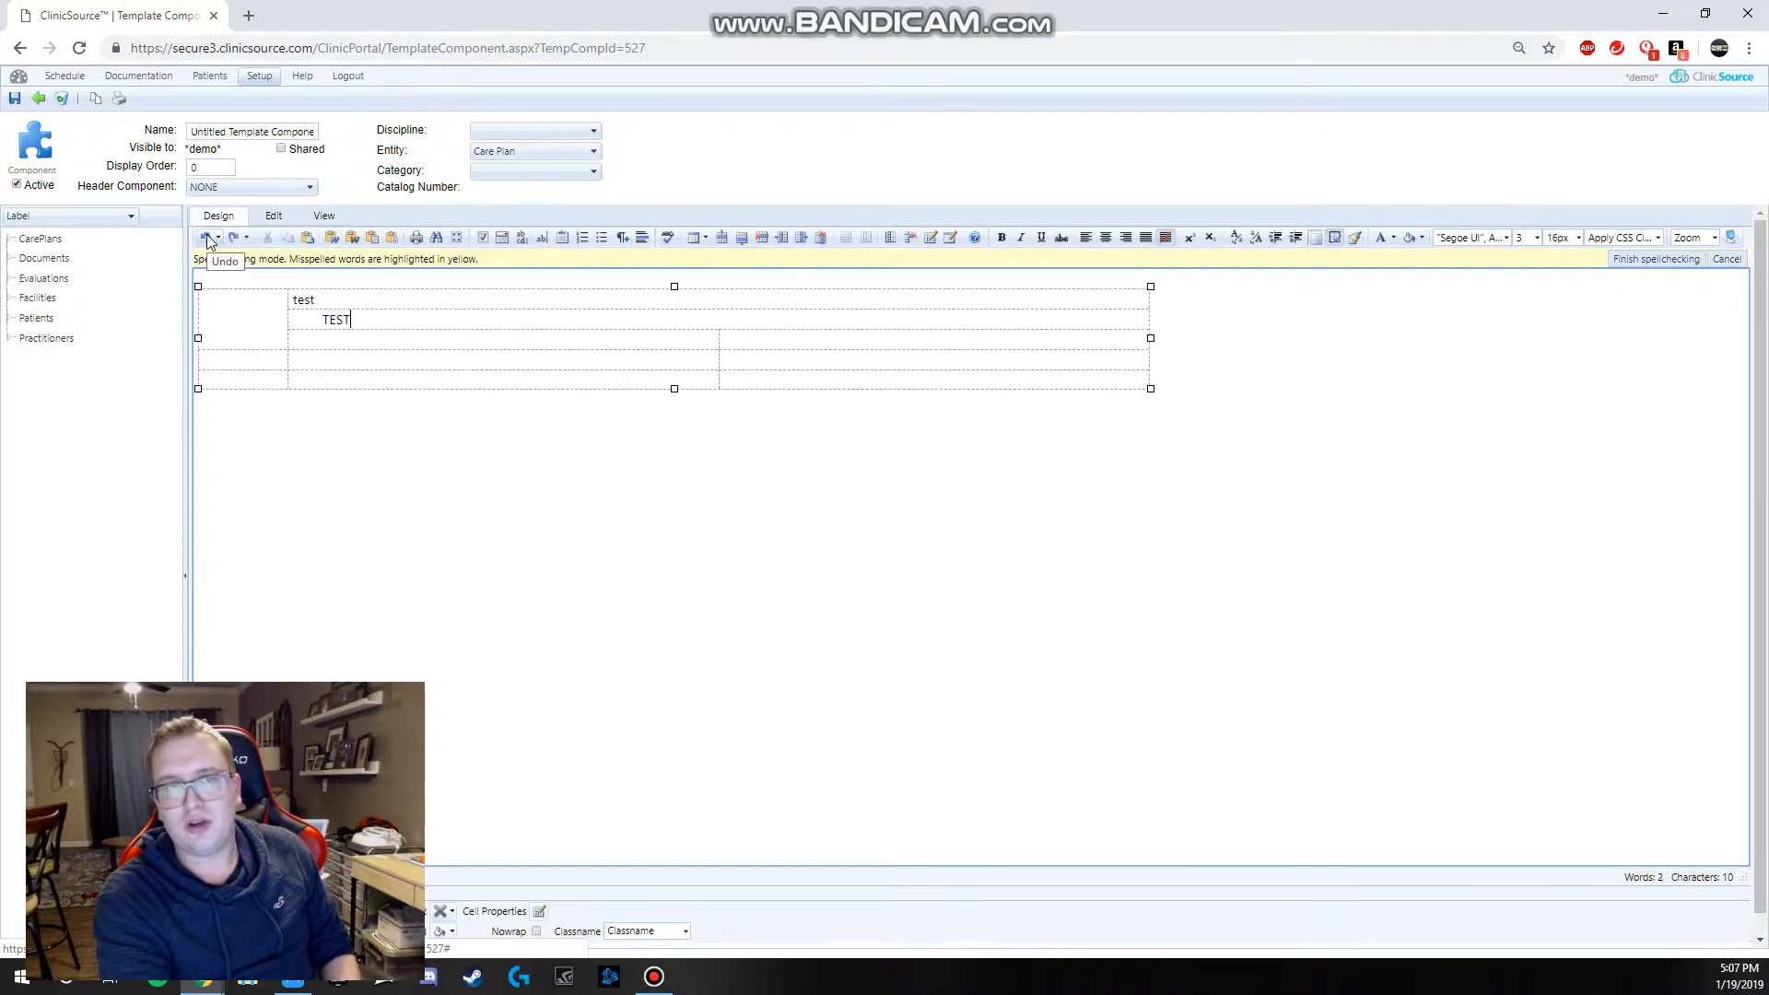
Step: Examine the choices for text color, background color, font name and CSS class without applying any
click(1391, 240)
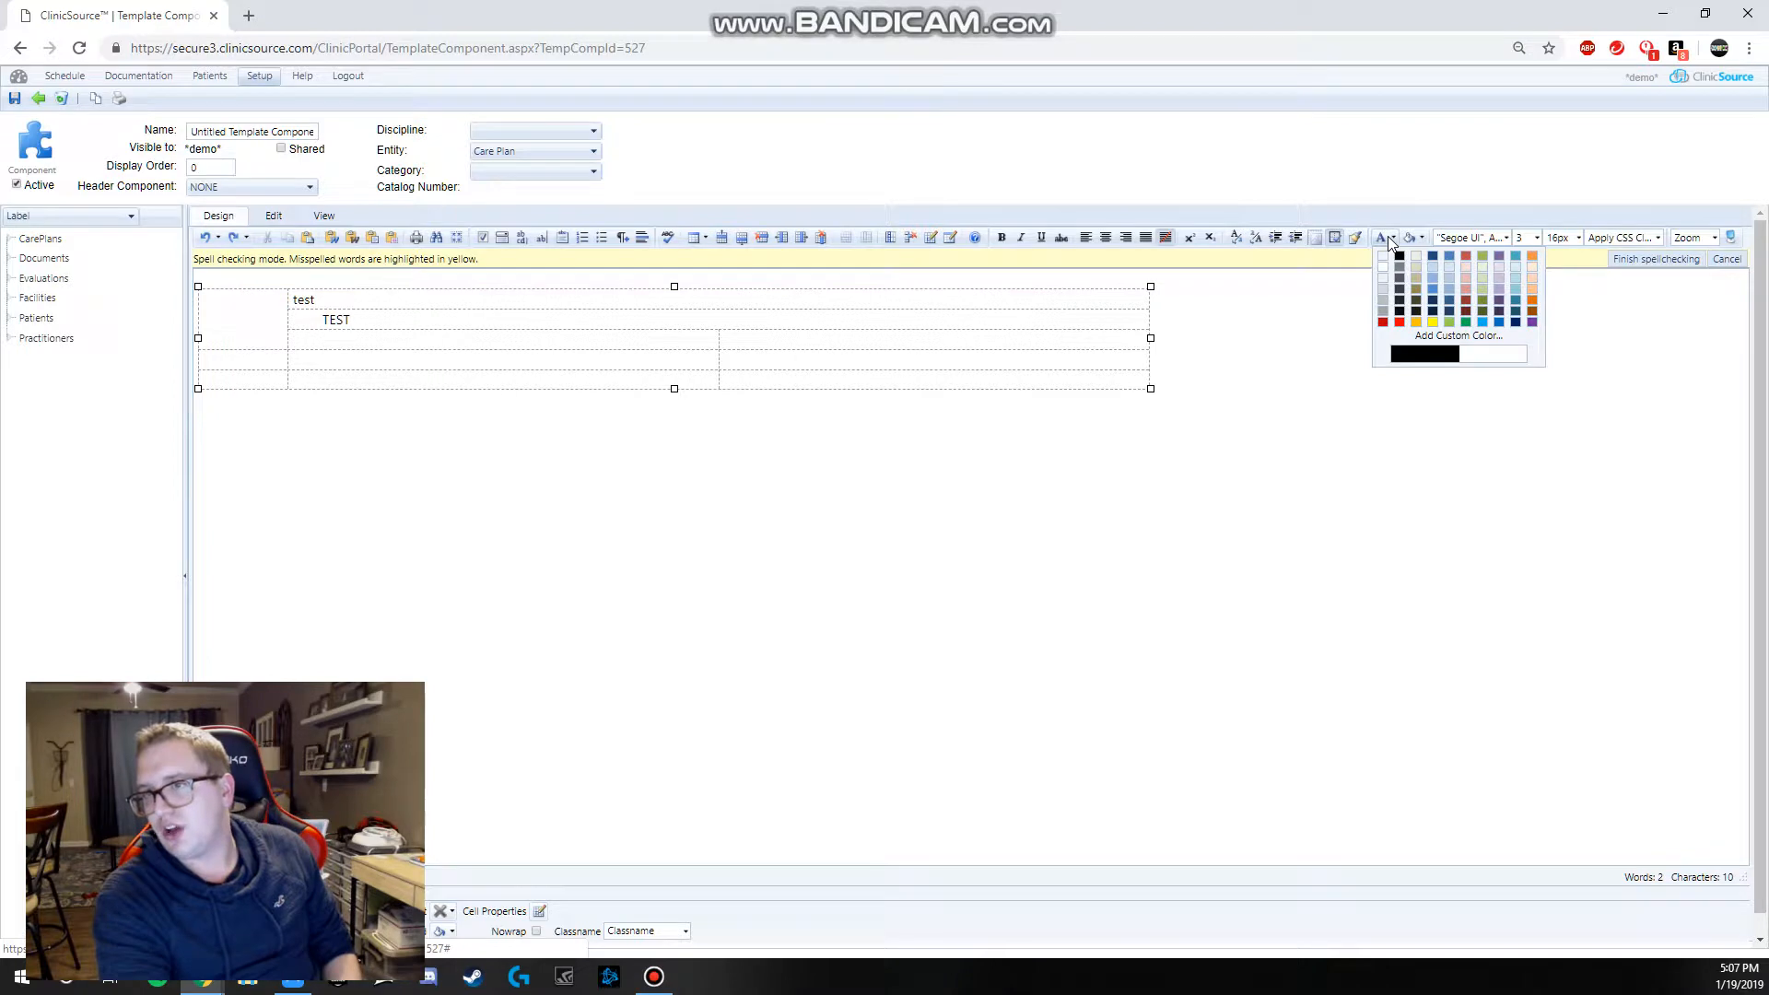
click(1421, 238)
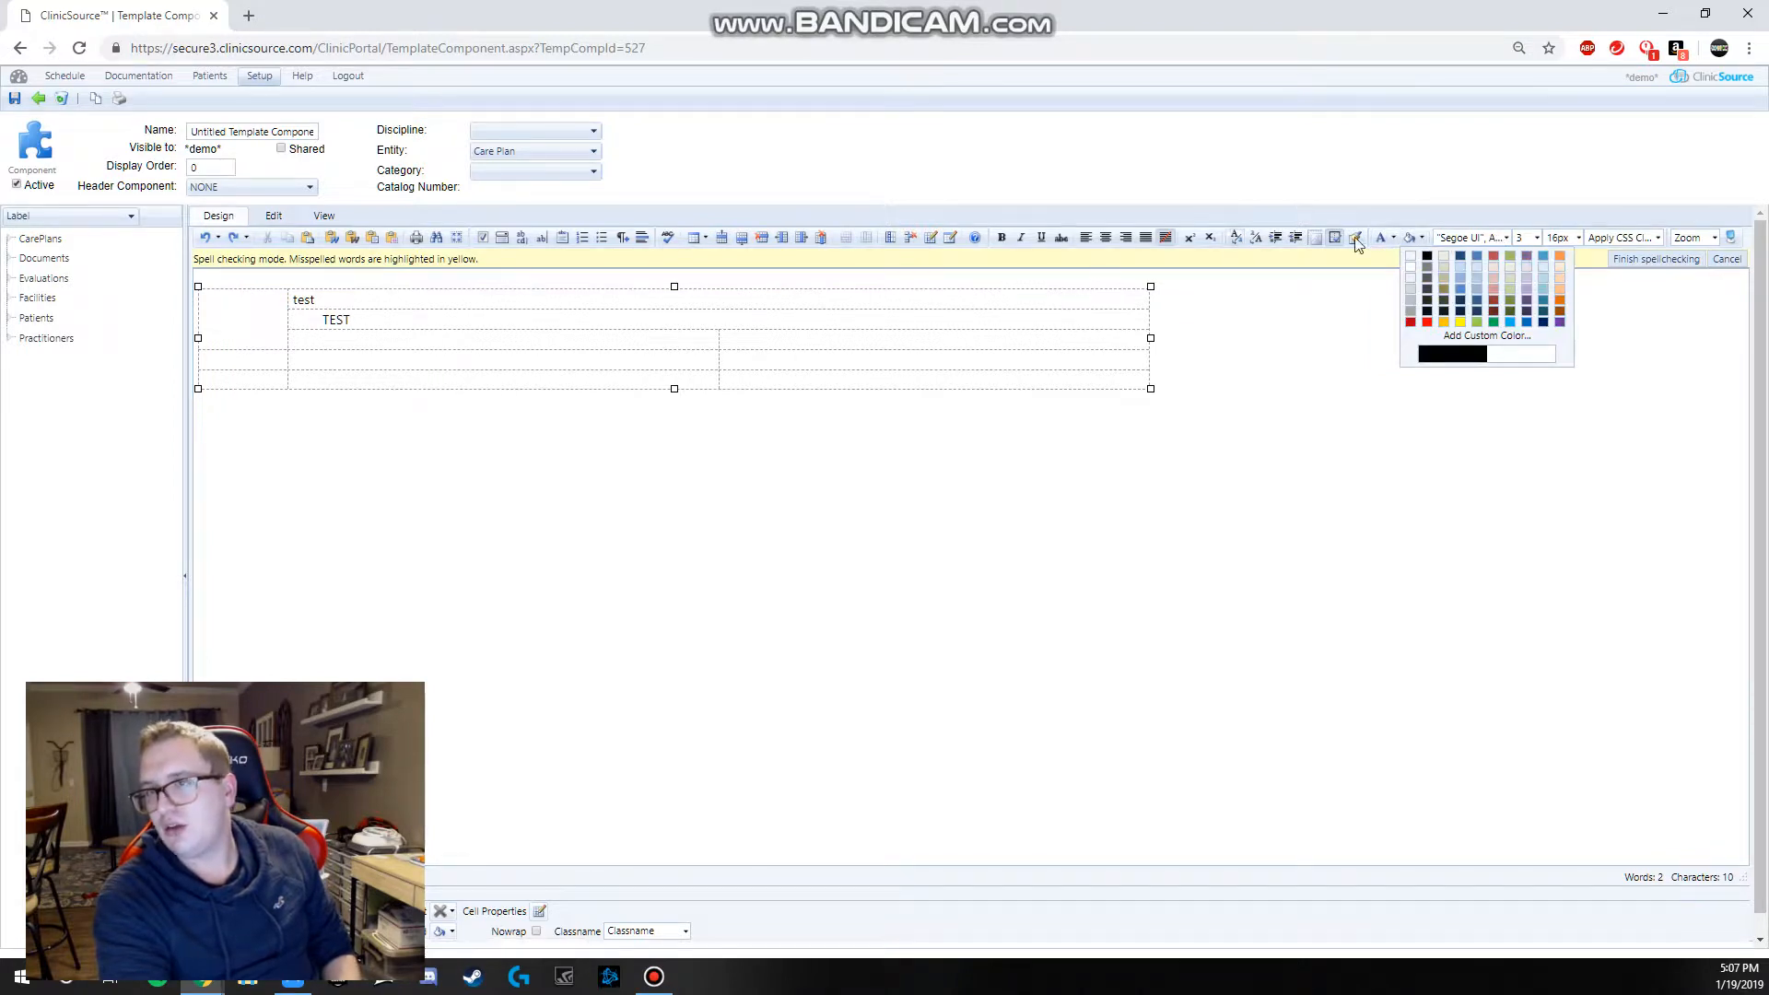
click(1507, 239)
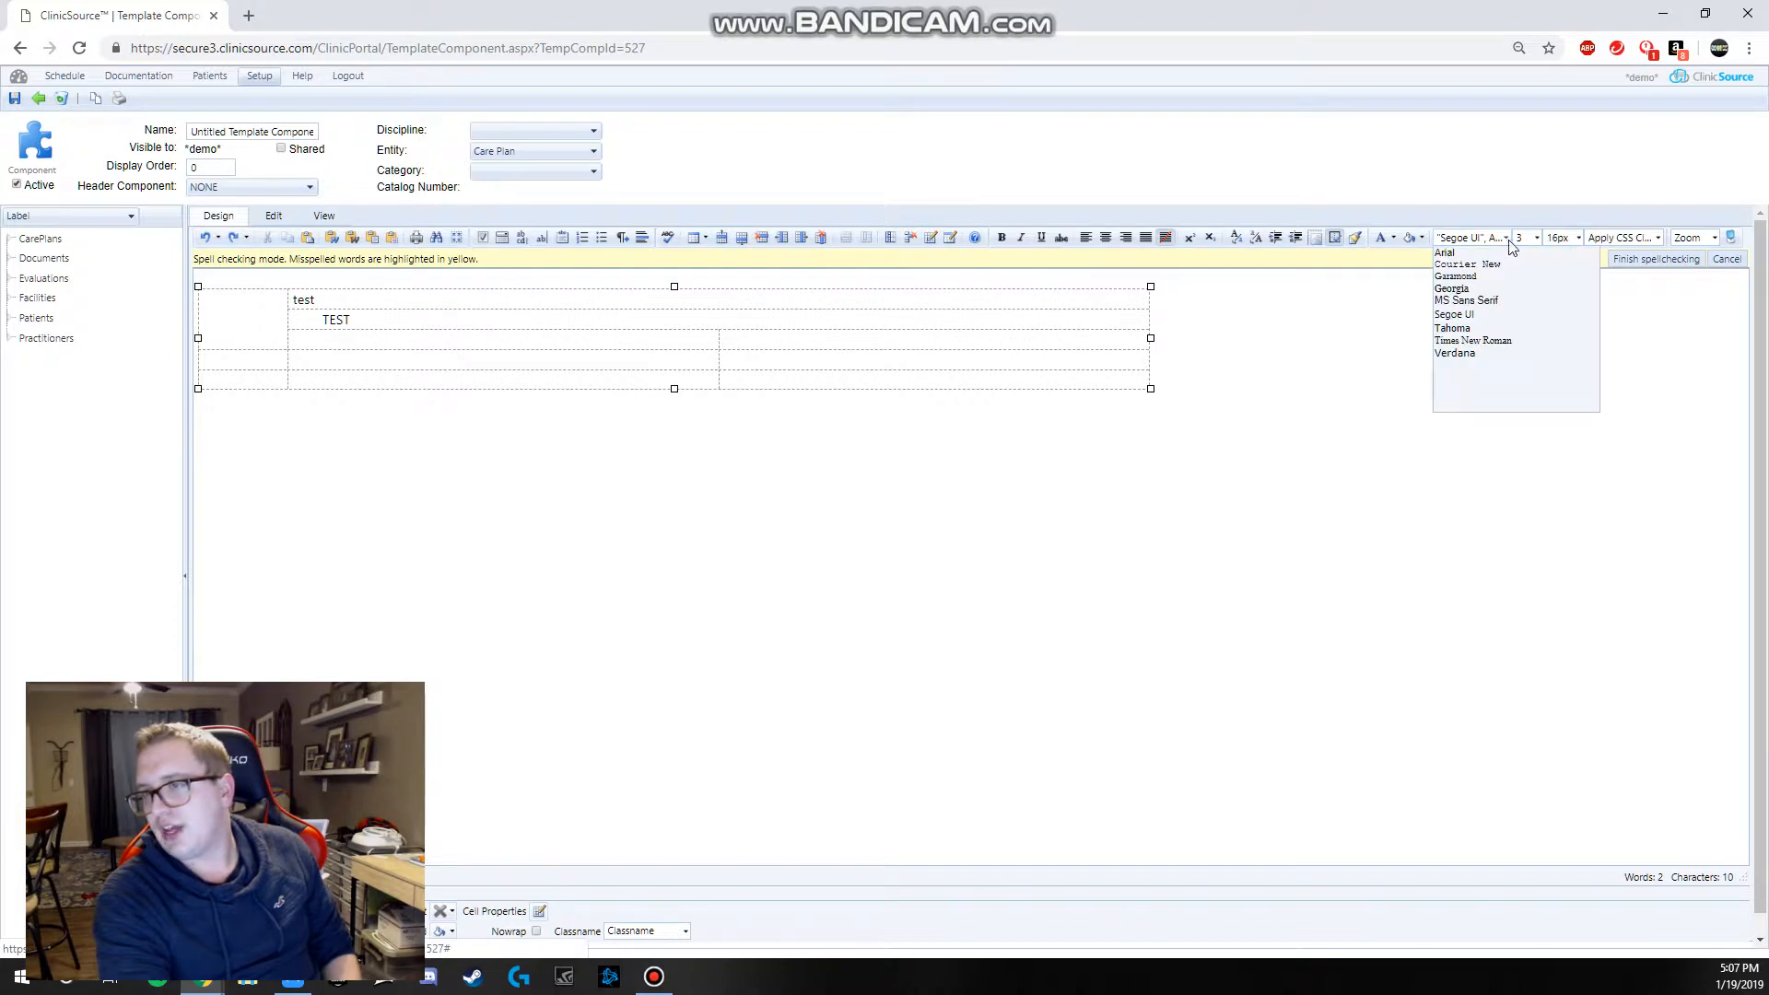
click(1656, 240)
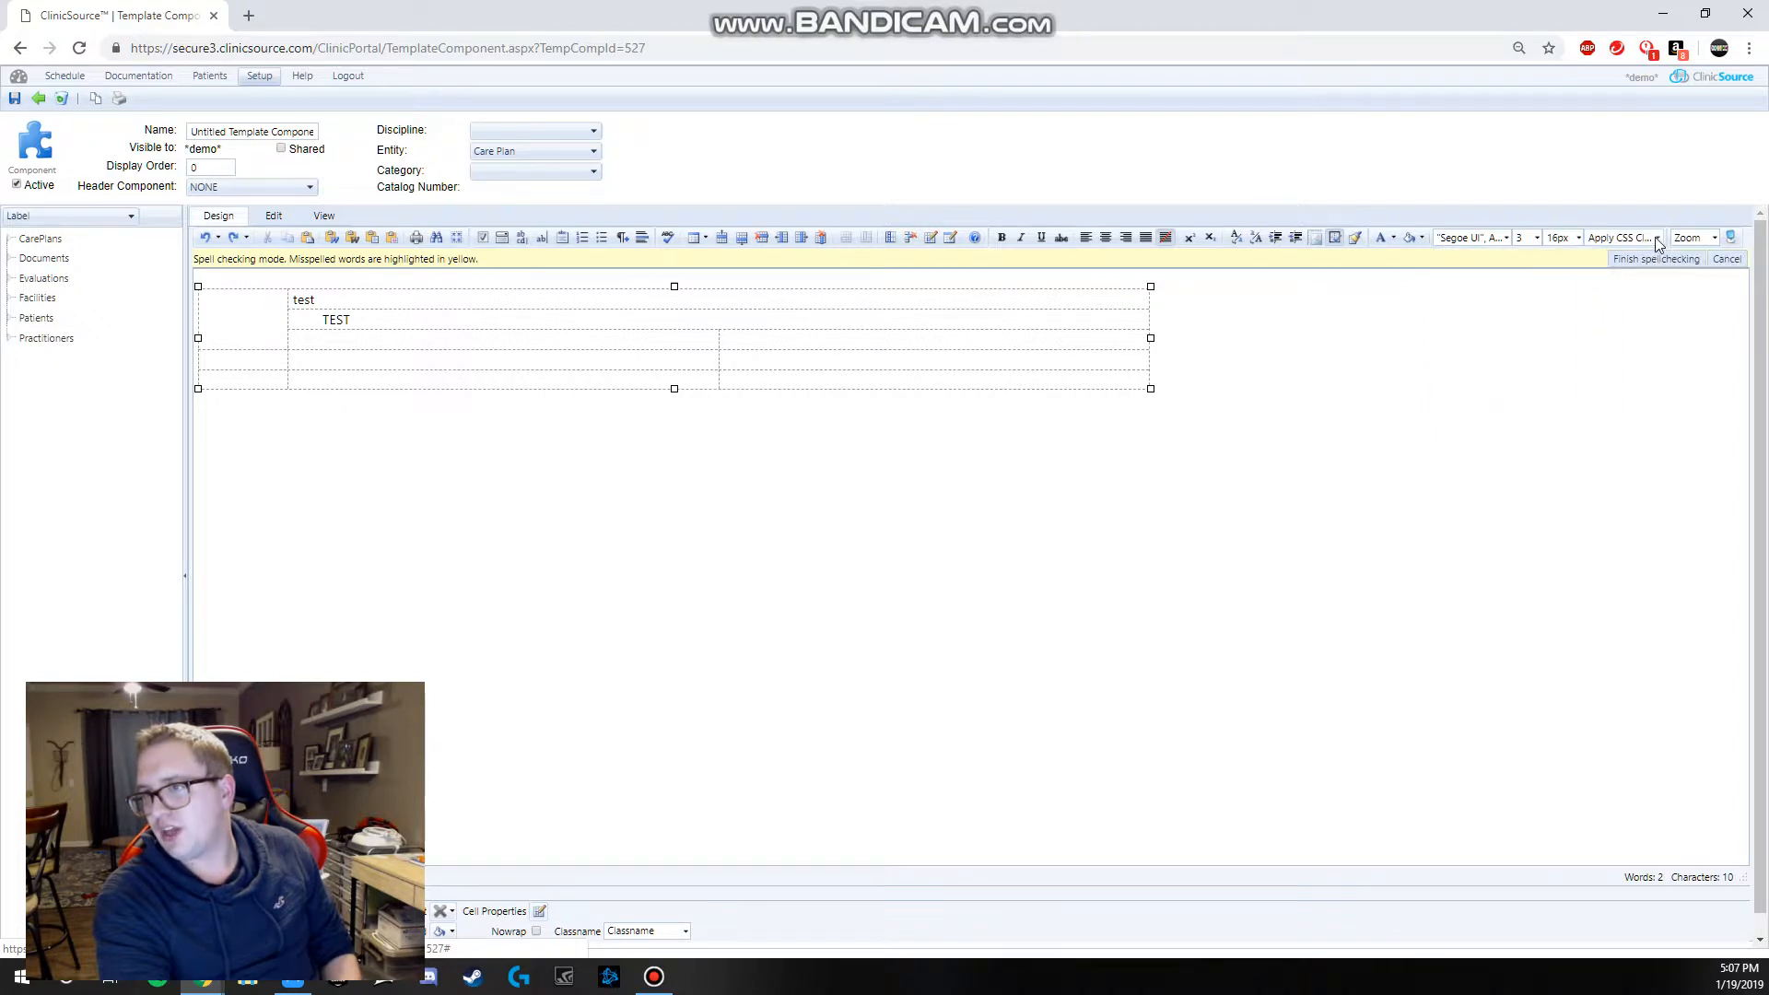
click(1656, 241)
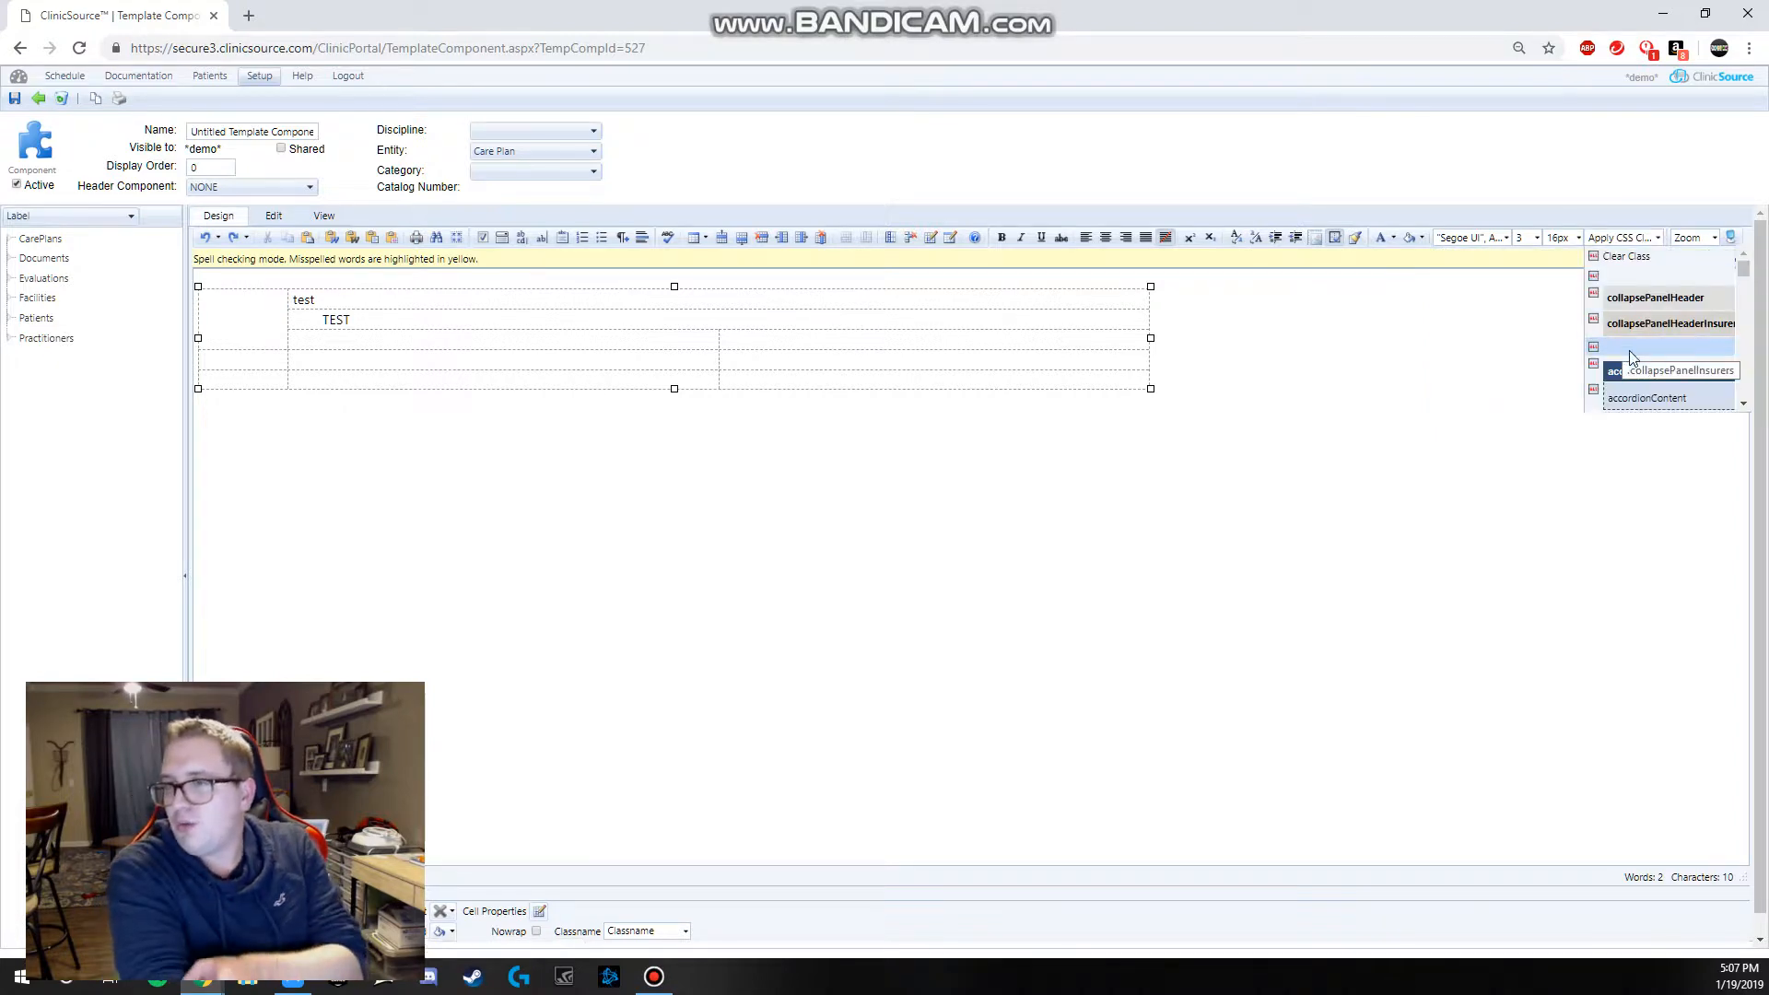
Step: Apply the sampleStyleB CSS class to the selected table
scroll(1640, 345, down, 3)
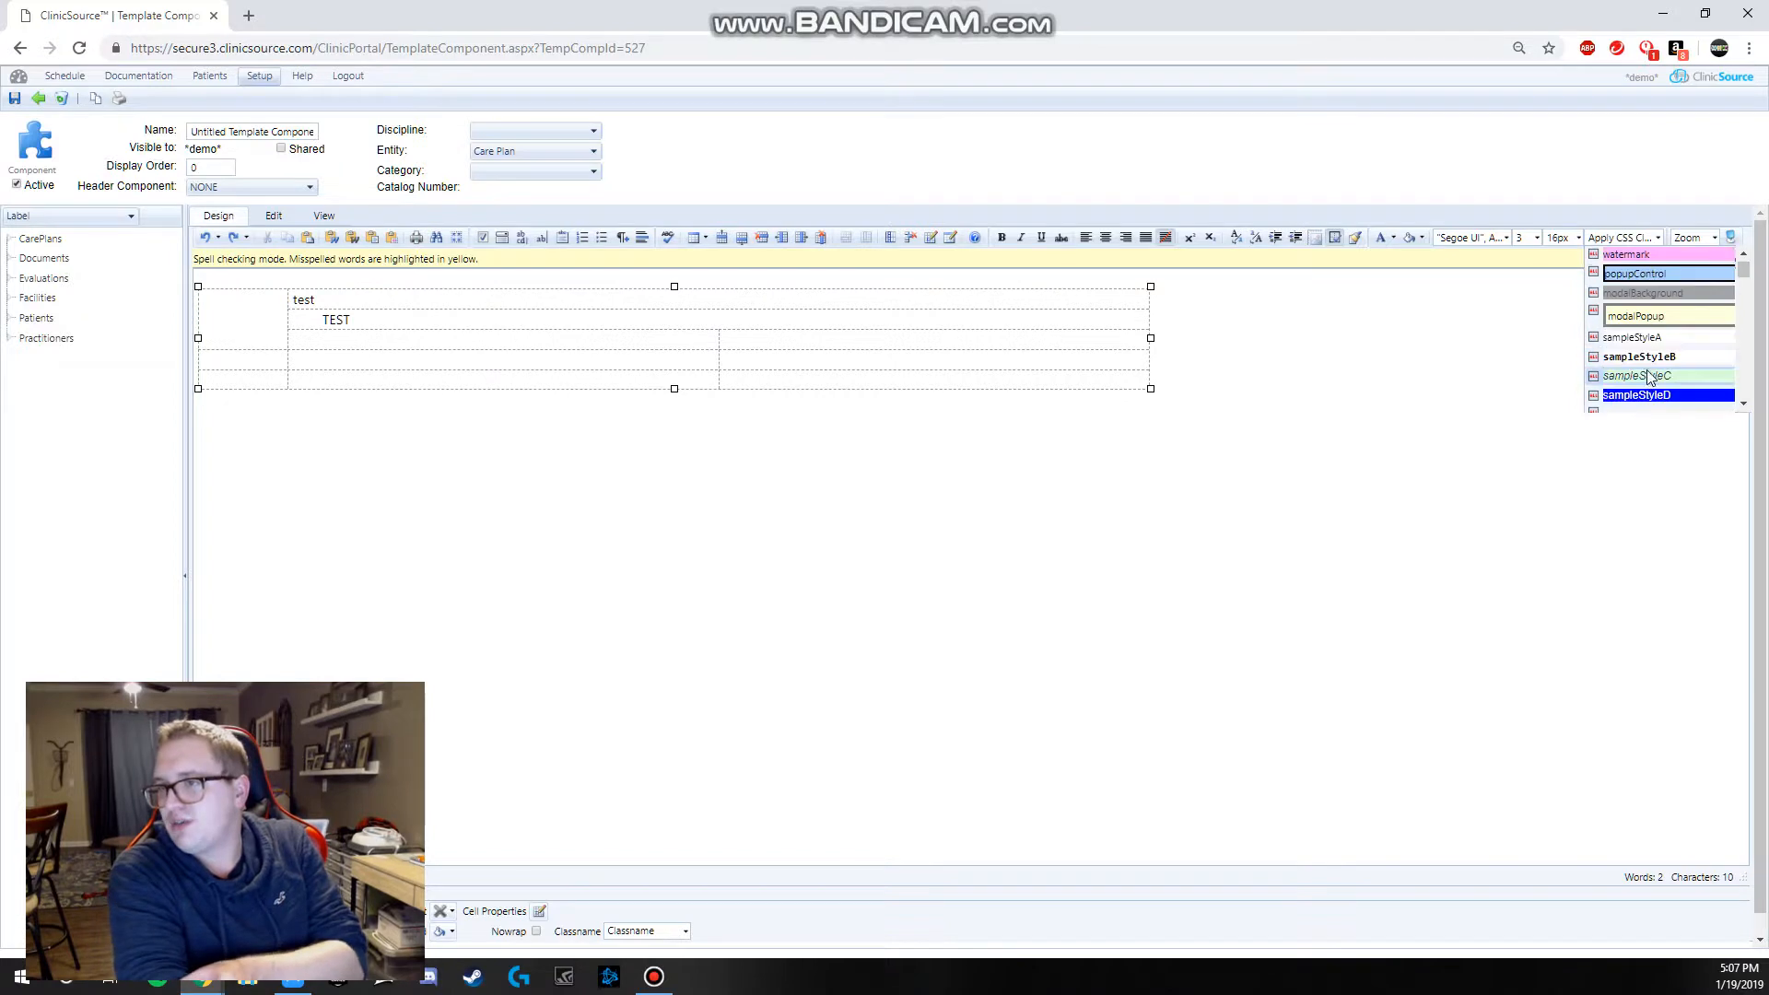
click(1642, 359)
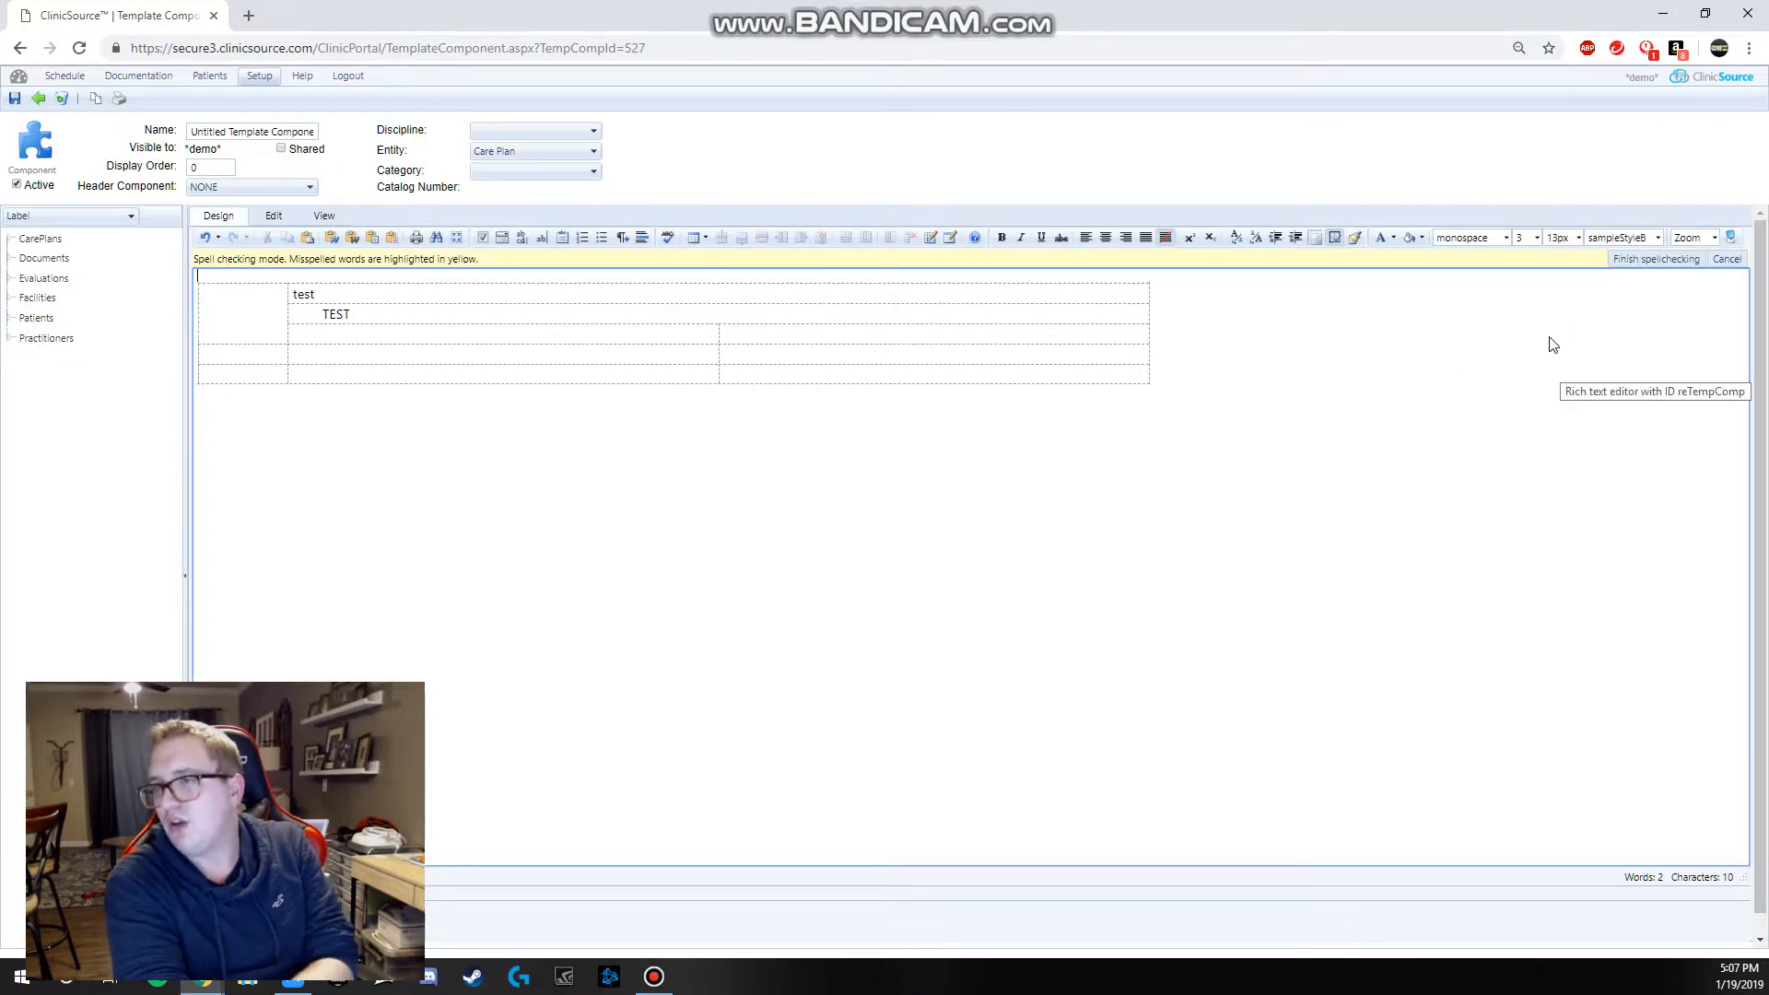
Step: Zoom the editor content to 500% and return it to 100%
click(1697, 239)
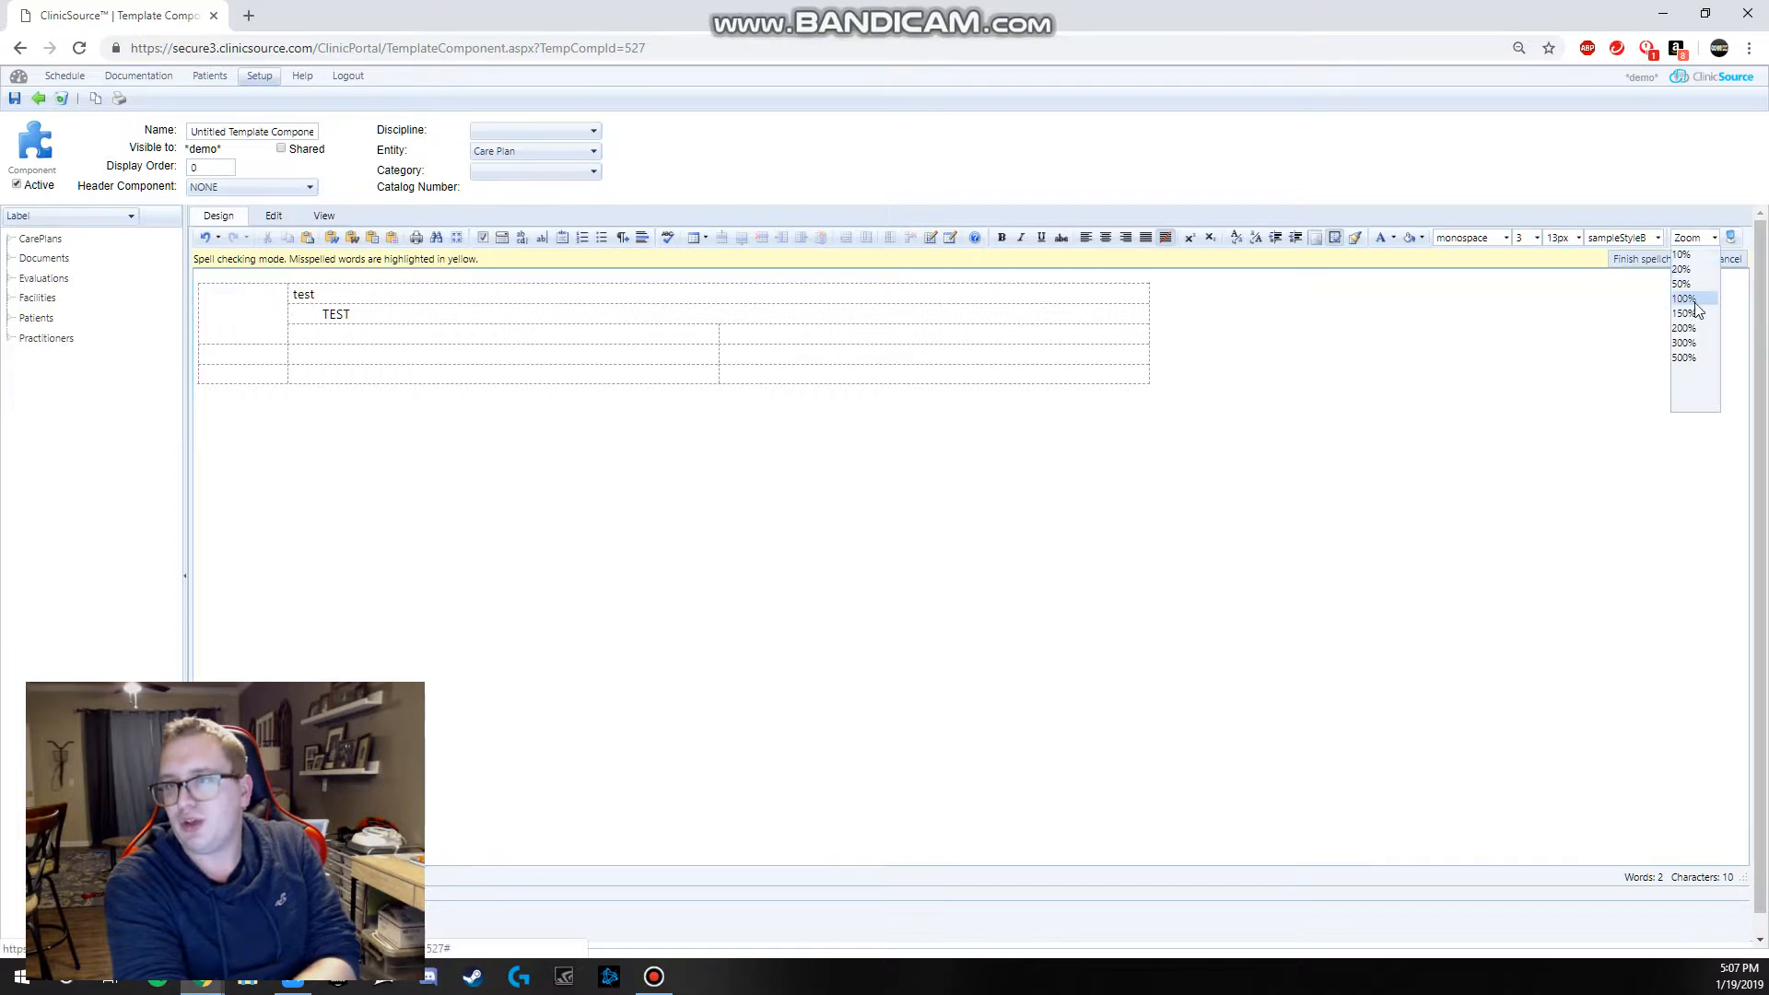
click(1684, 357)
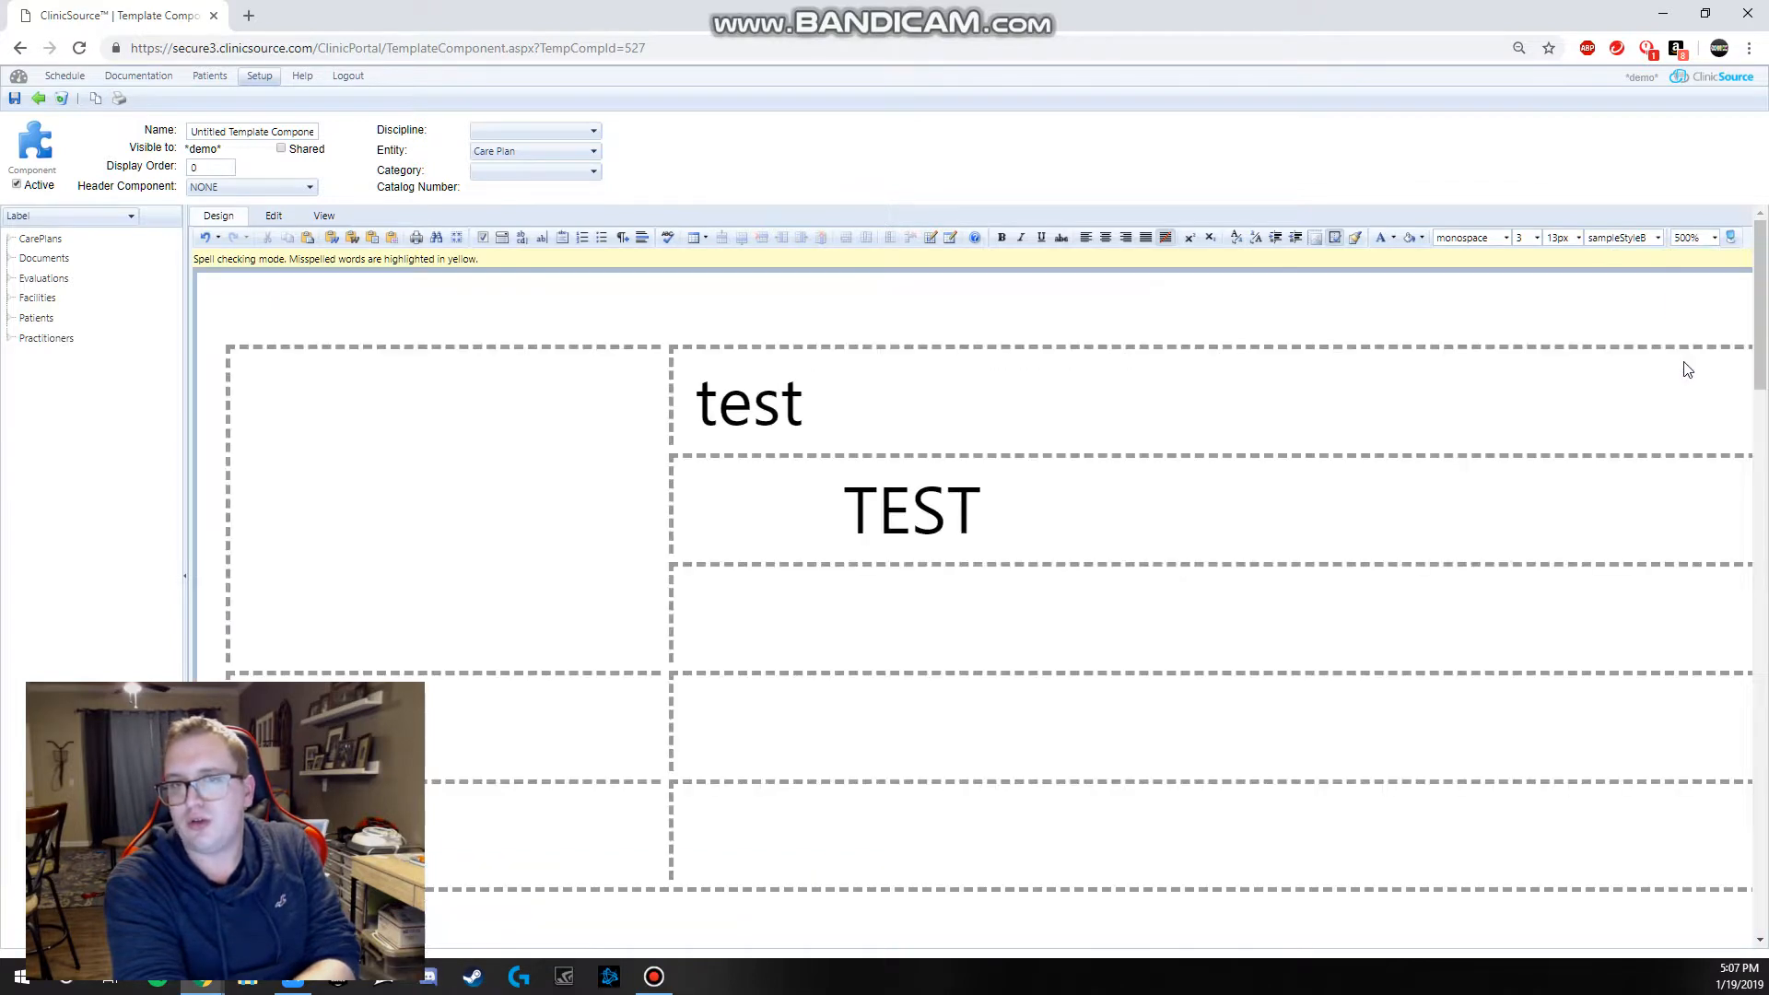
click(1711, 241)
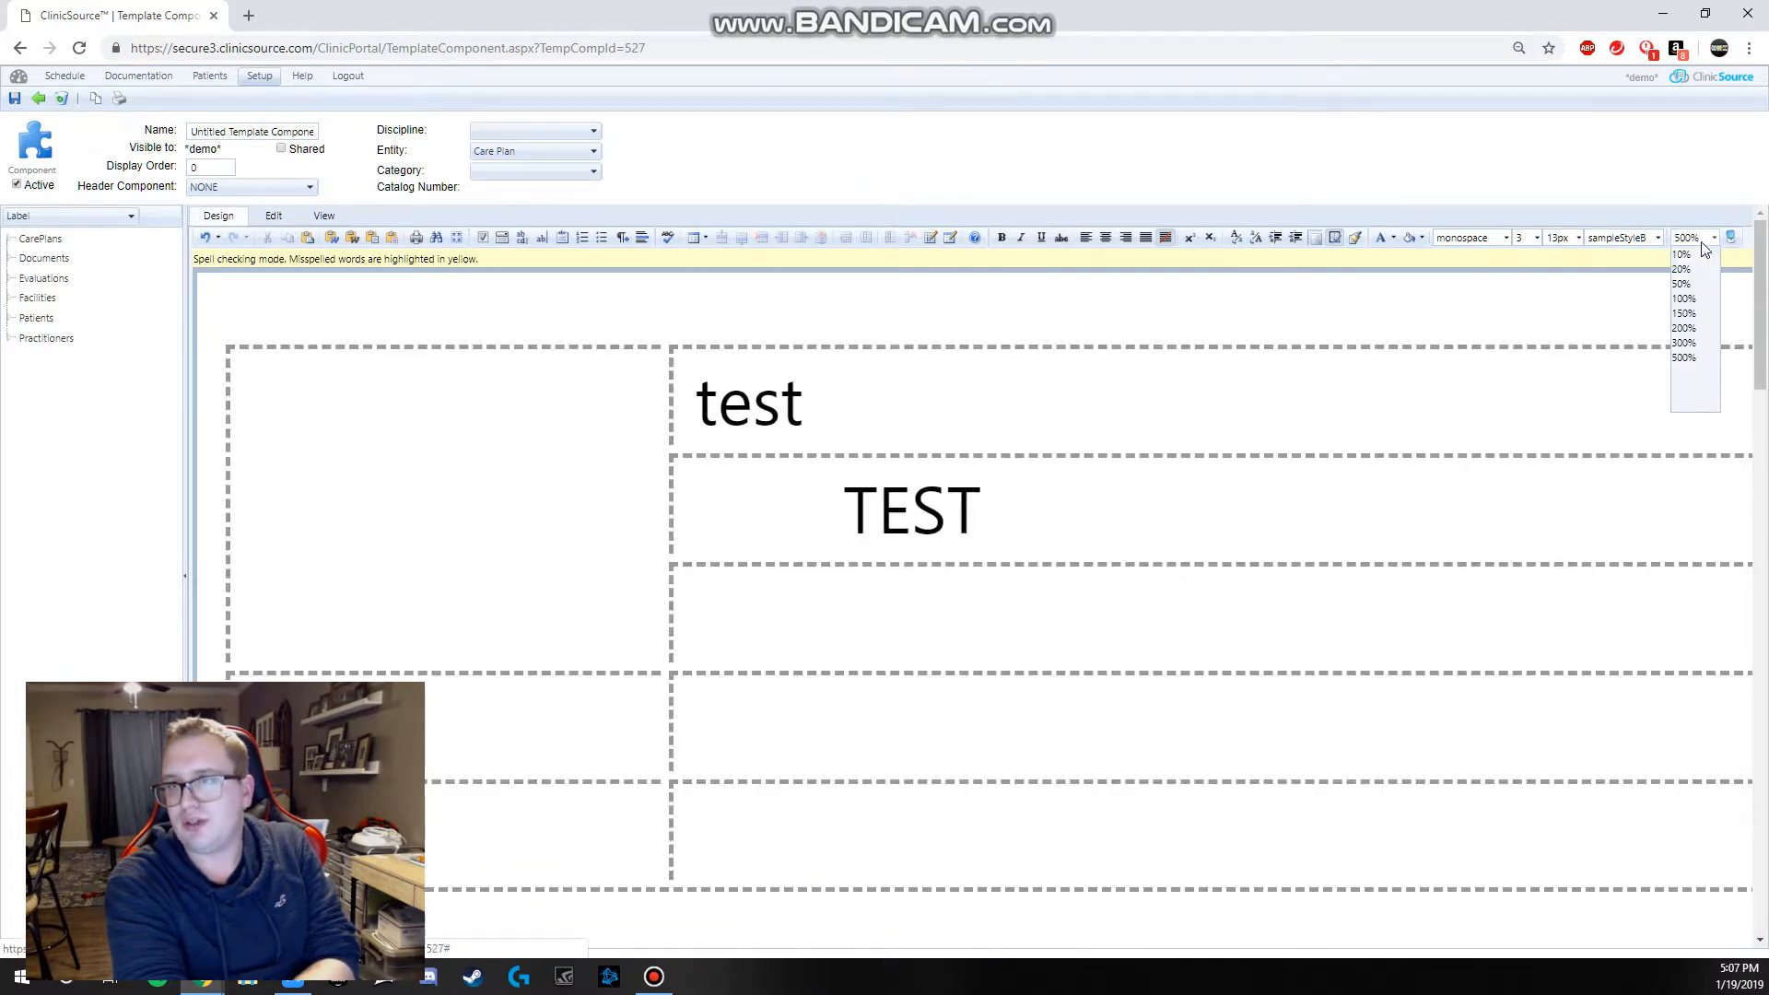
click(1698, 307)
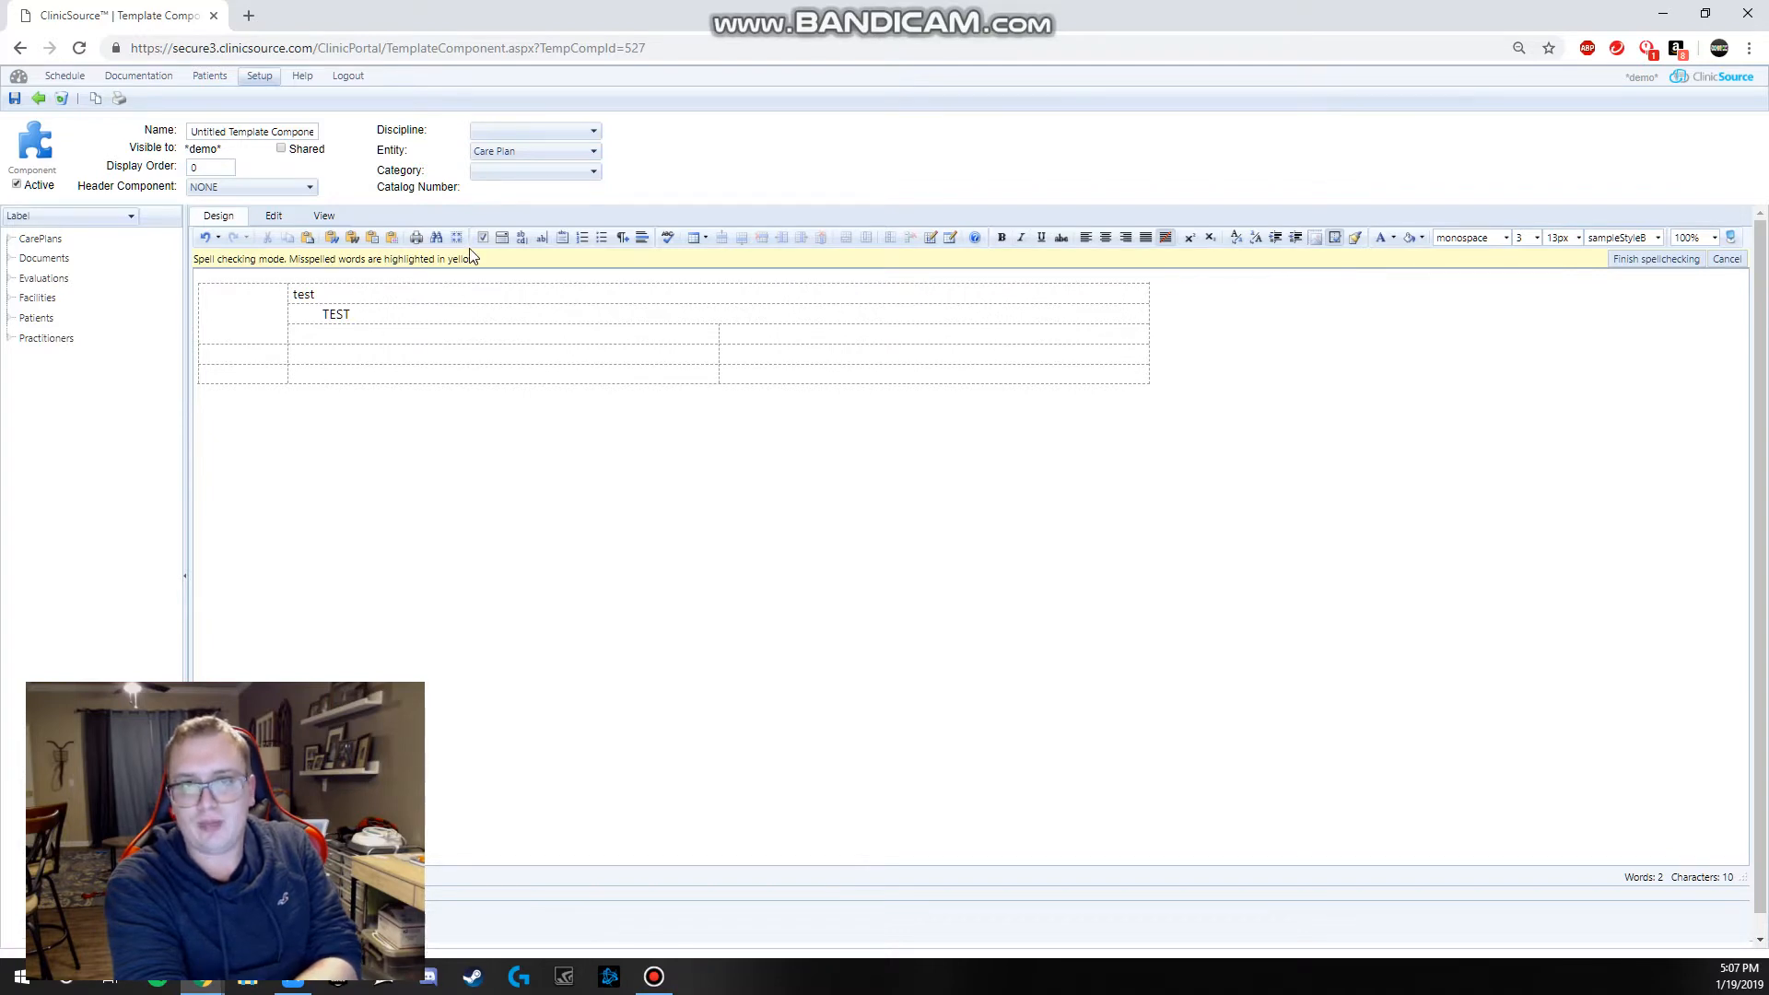
Step: Examine the table editing commands offered for the "test" cell and dismiss them without choosing any
right_click(551, 302)
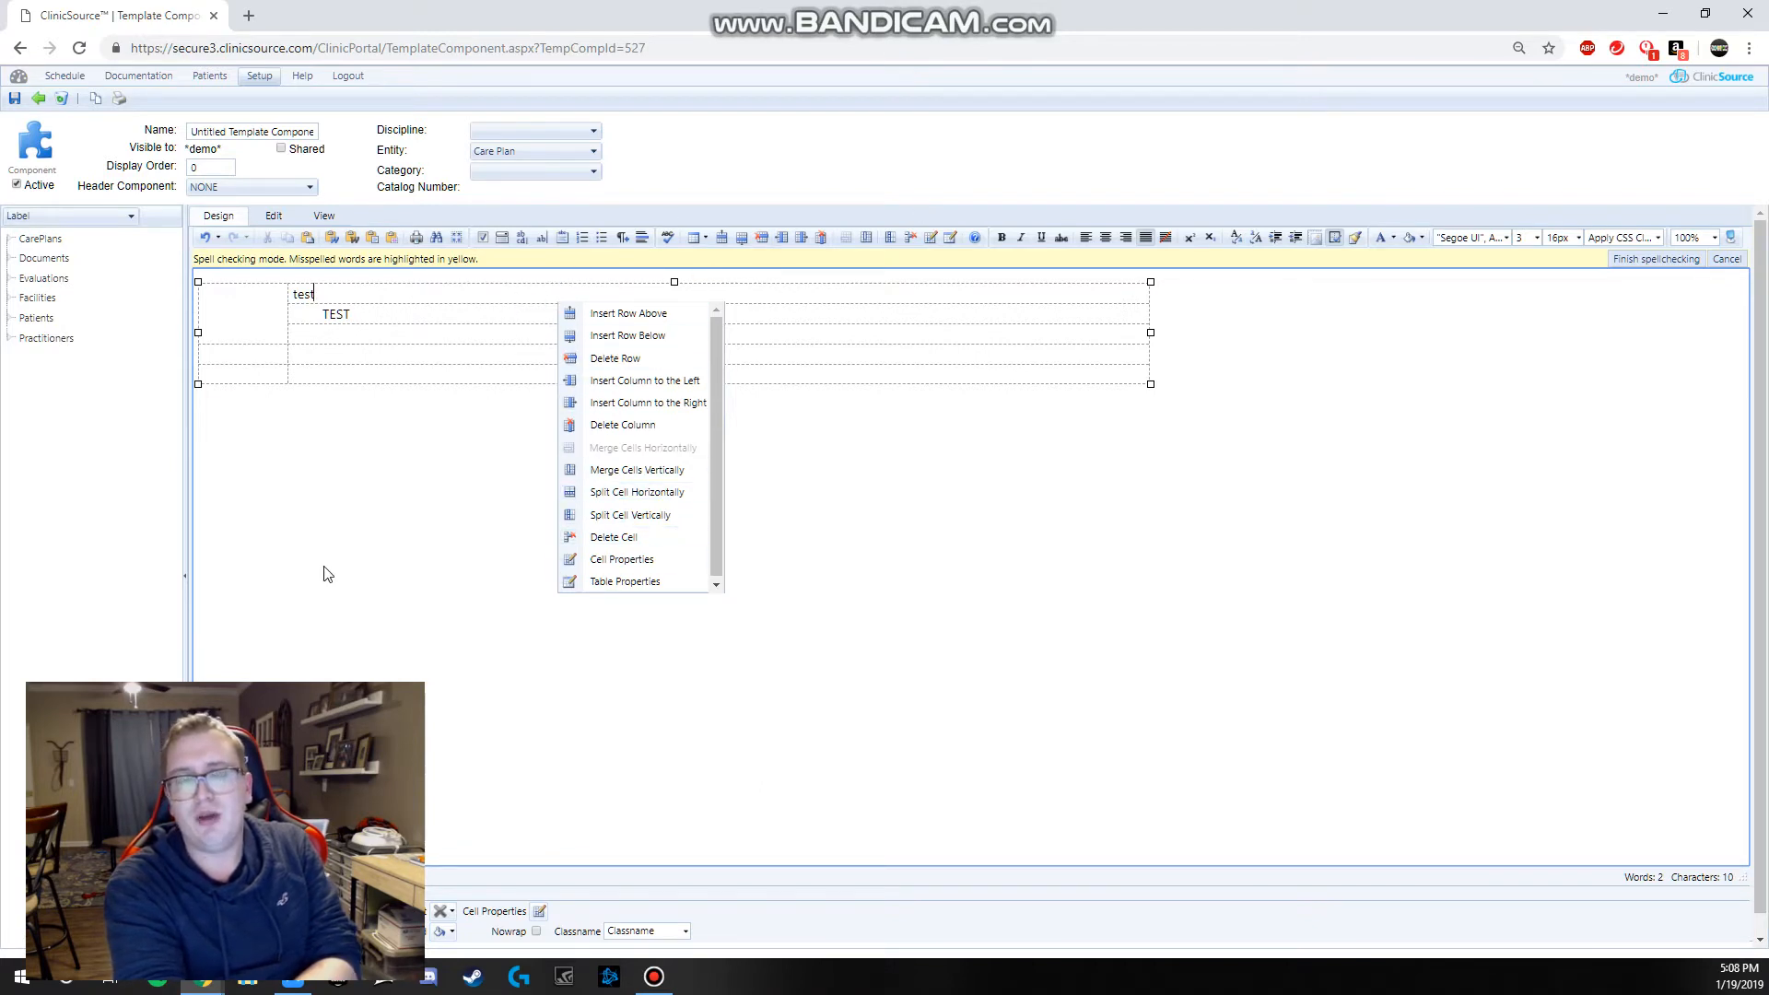
click(464, 475)
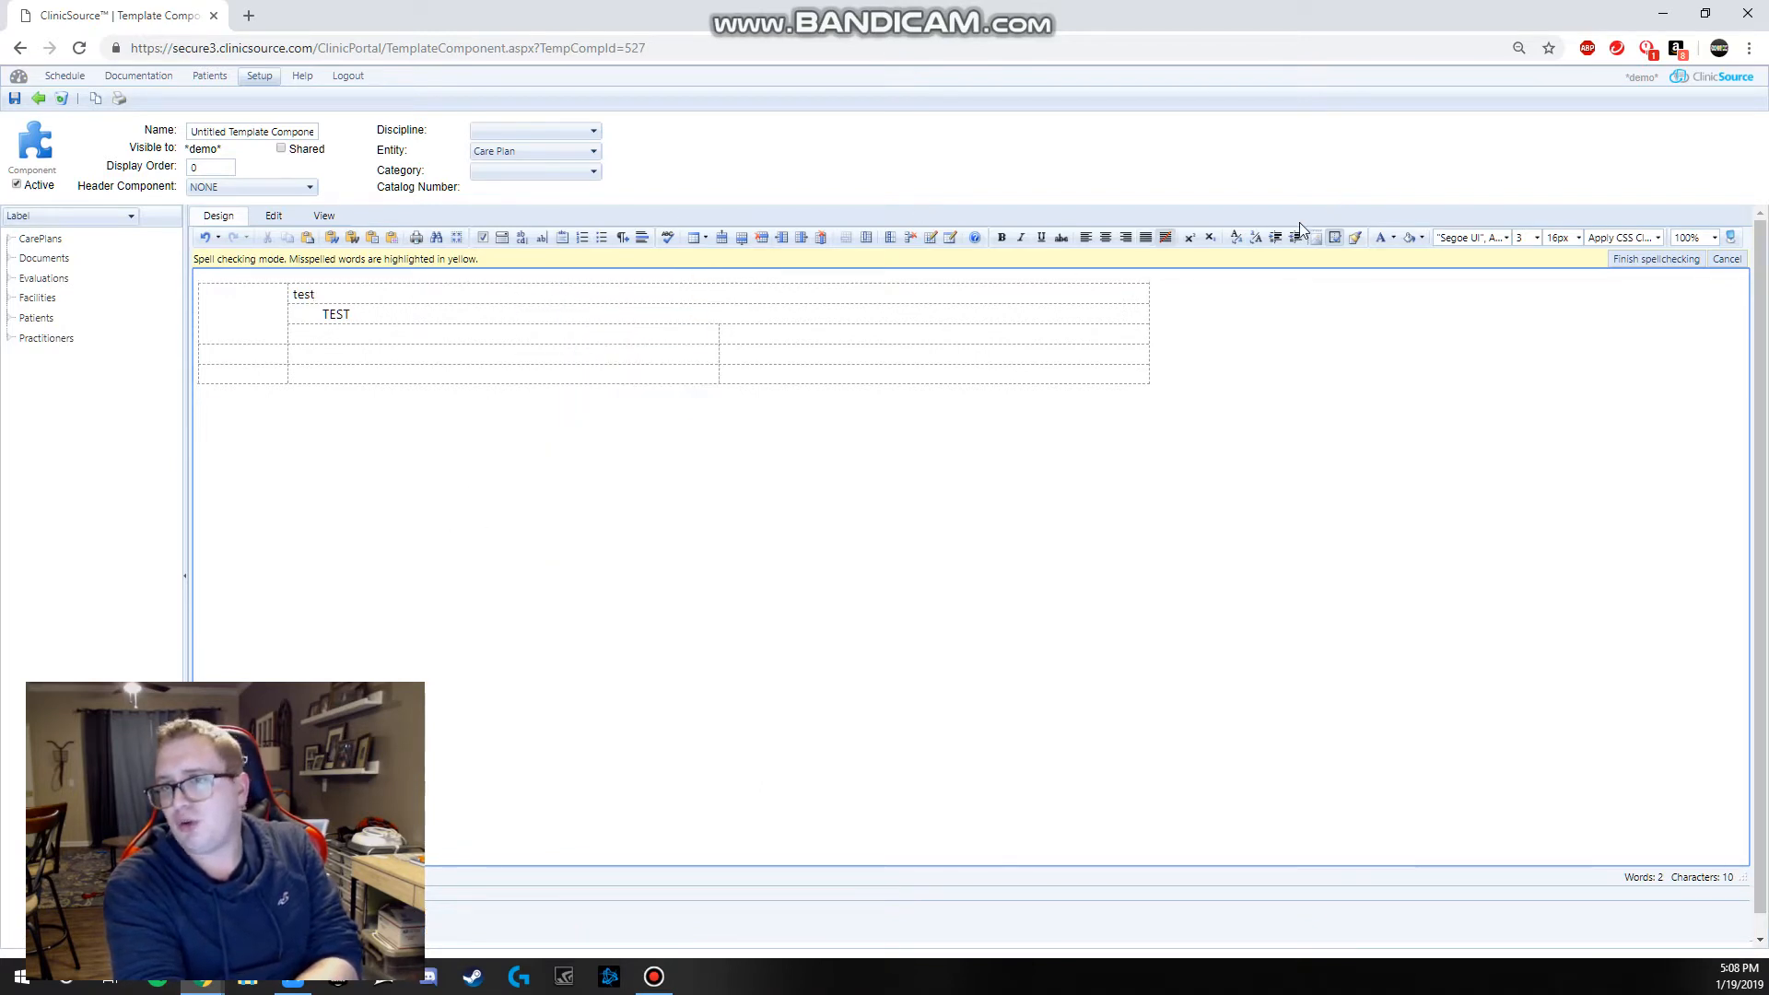